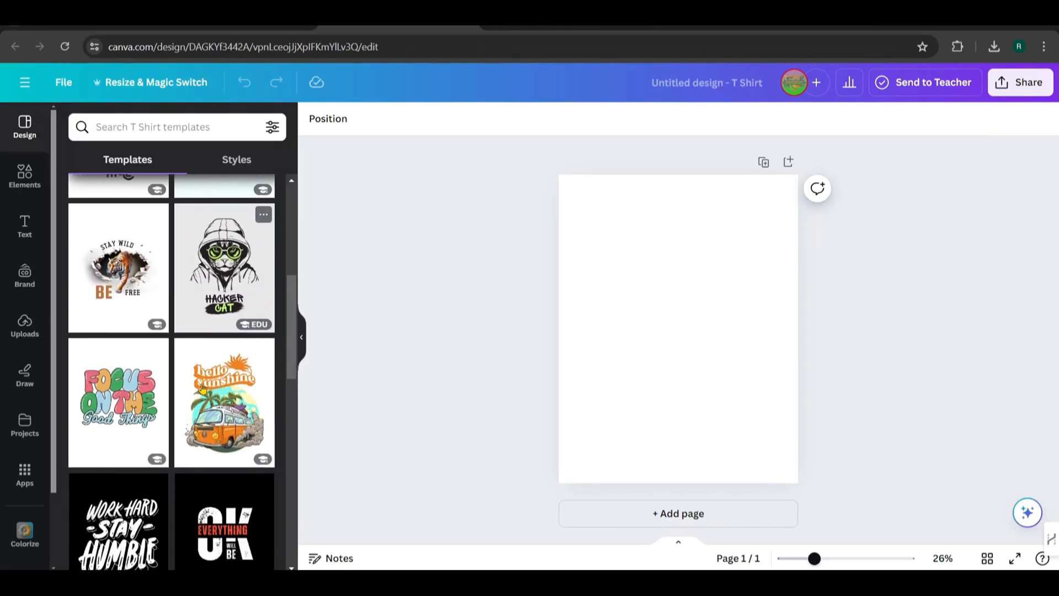
Browse the T-shirt design templates for ideas
scroll(203, 385, "down", 10)
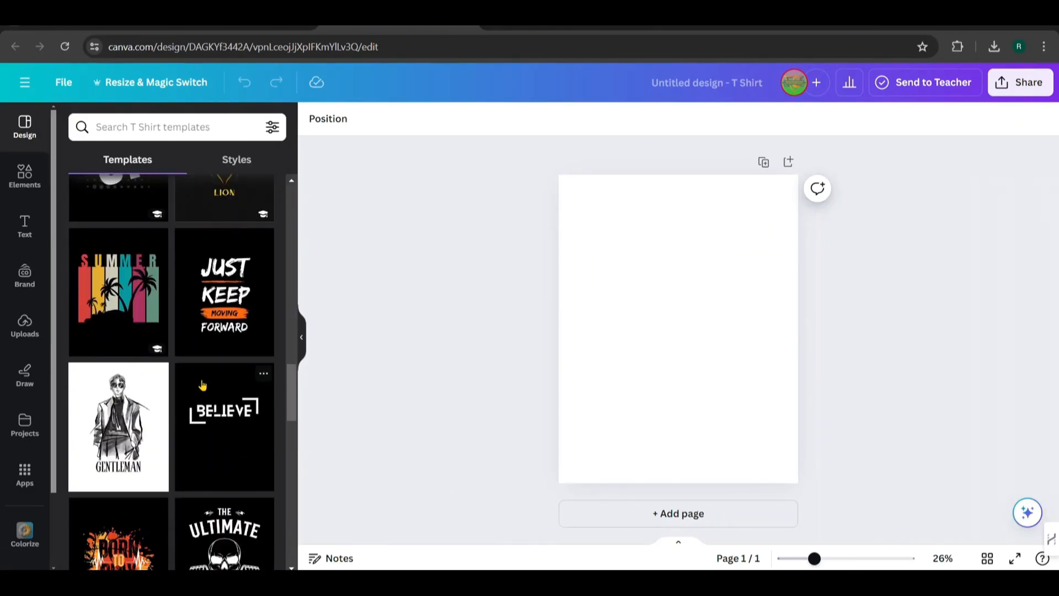
scroll(203, 385, "down", 4)
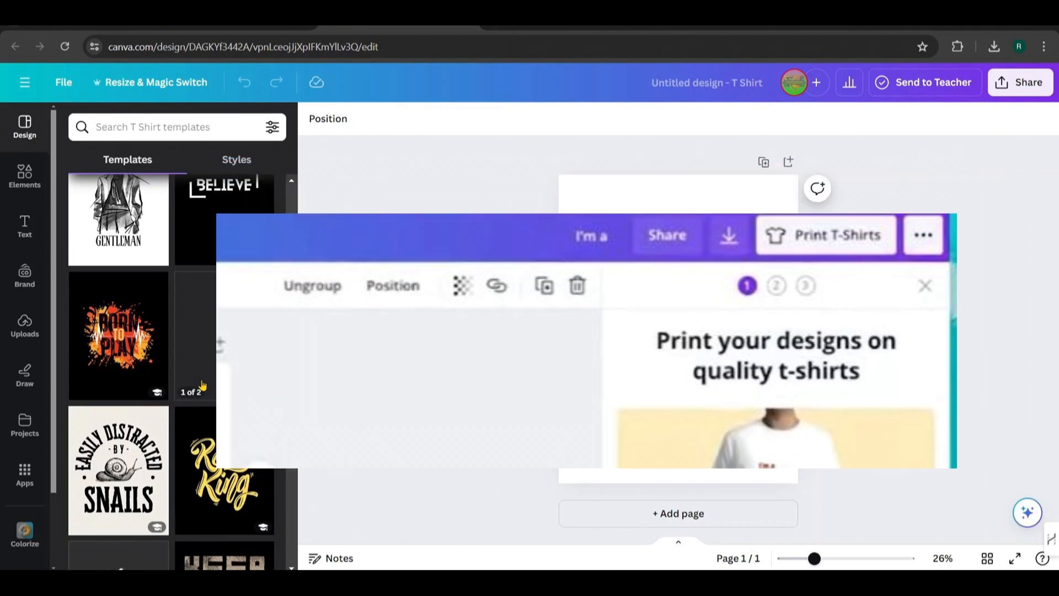
scroll(921, 204, "down", 4)
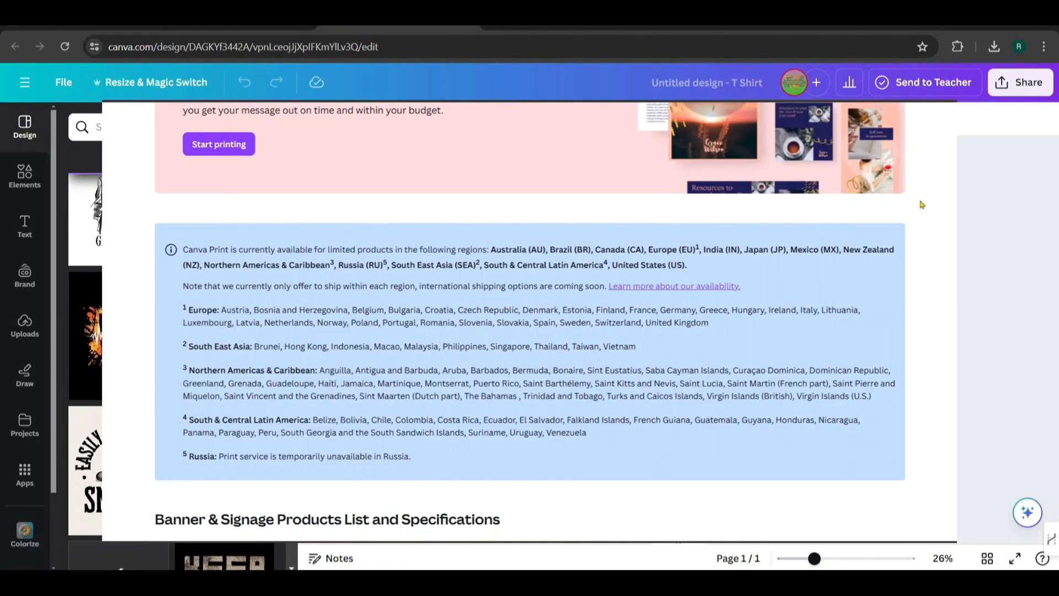
scroll(920, 204, "down", 15)
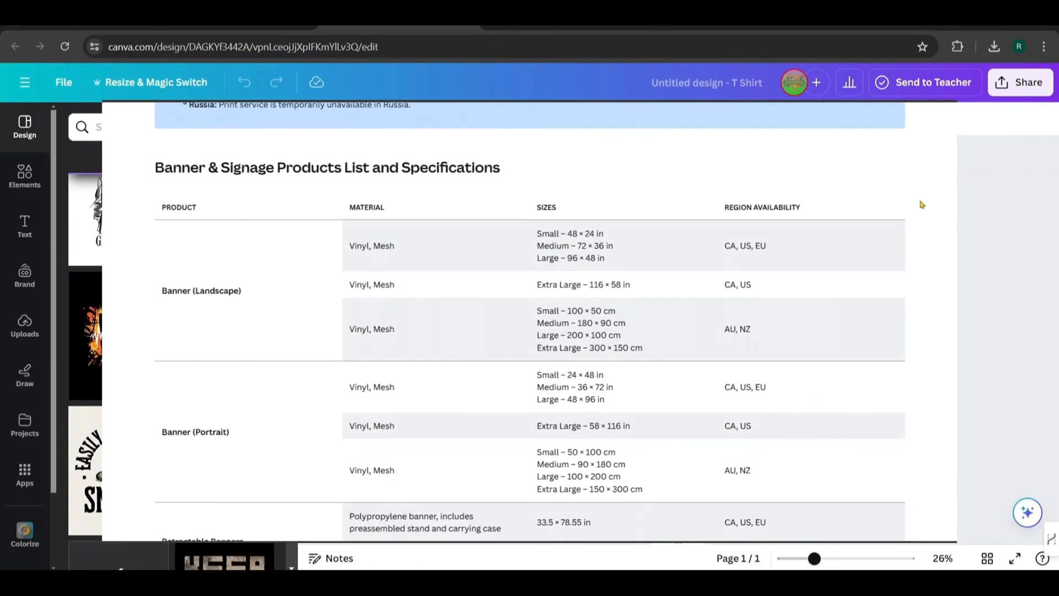
scroll(921, 205, "down", 20)
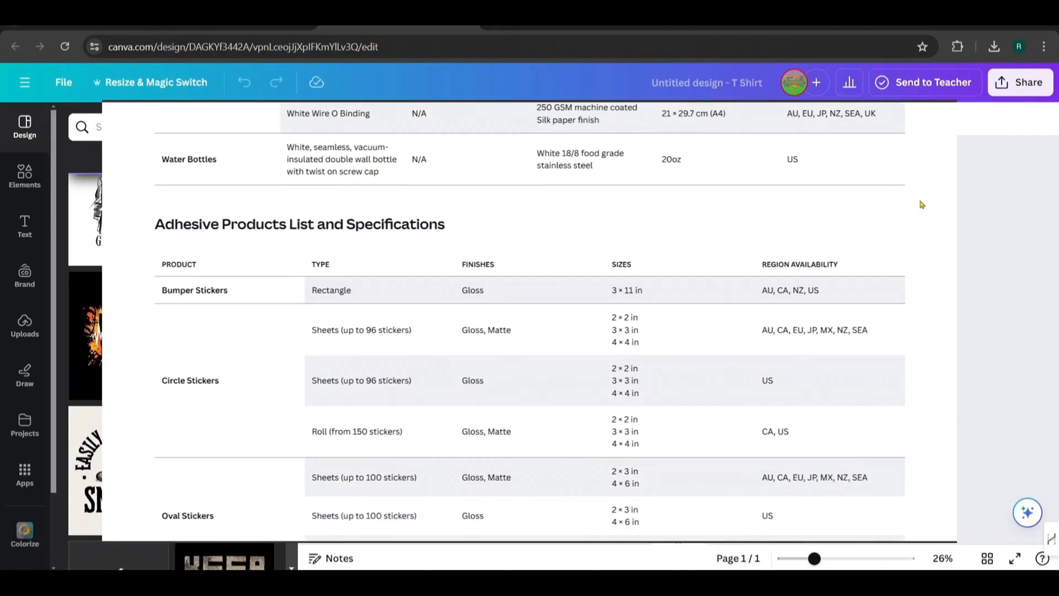
scroll(921, 204, "down", 15)
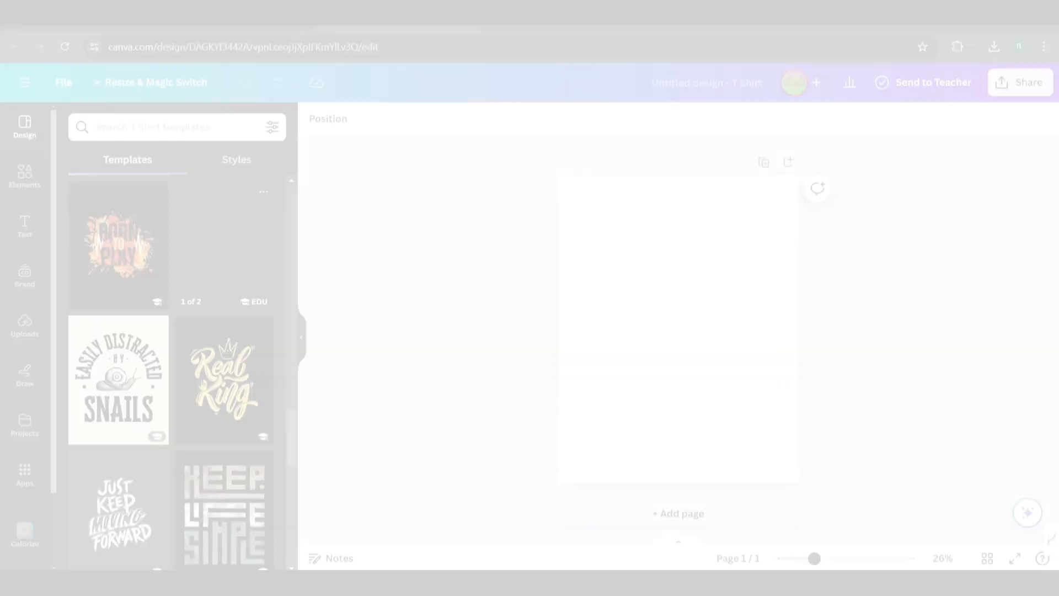
scroll(202, 385, "up", 4)
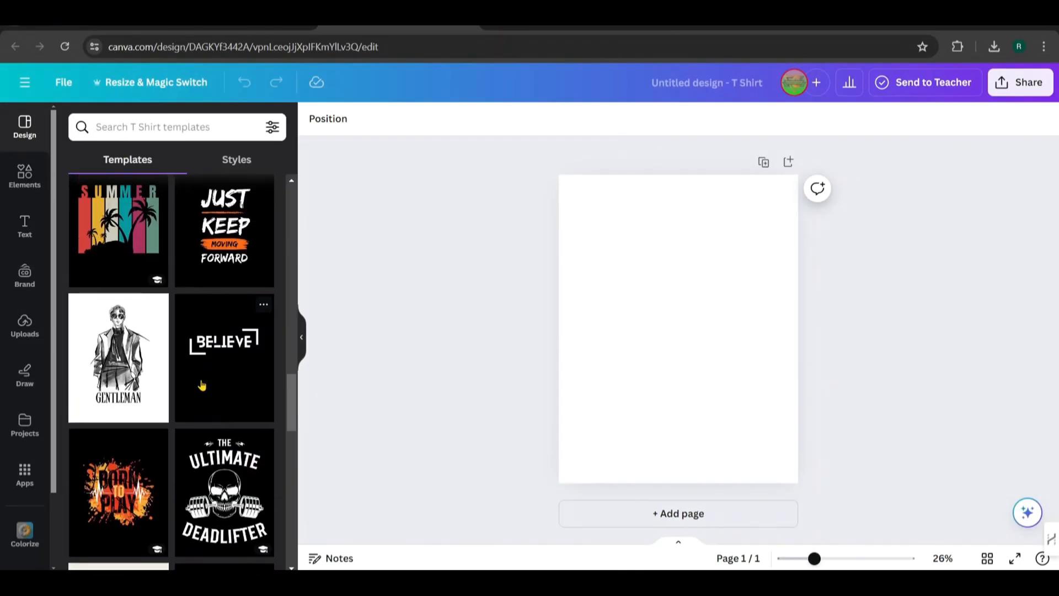
scroll(200, 388, "down", 6)
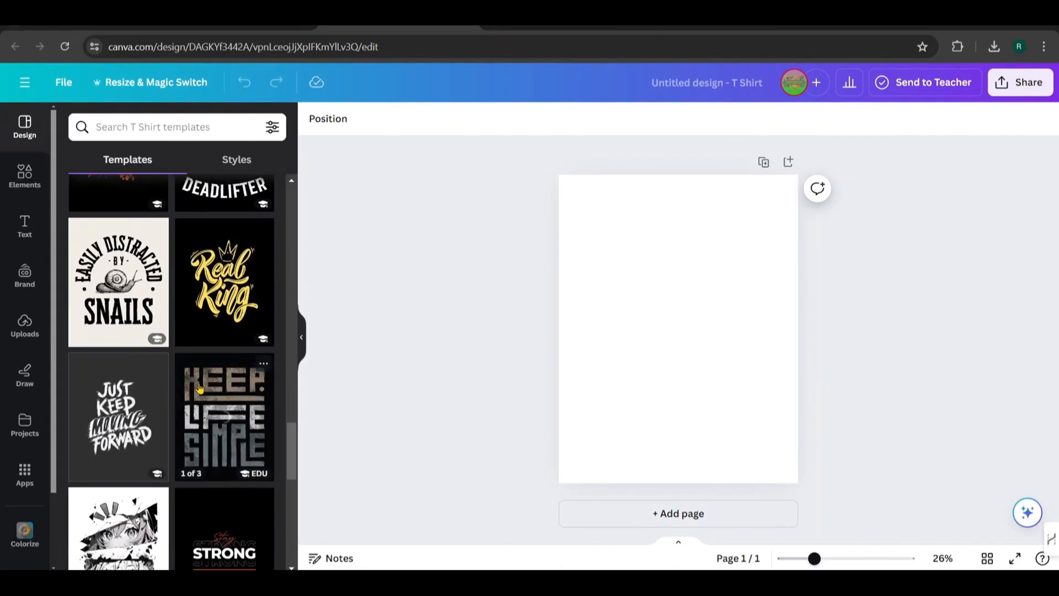
scroll(200, 388, "up", 5)
scroll(200, 388, "up", 8)
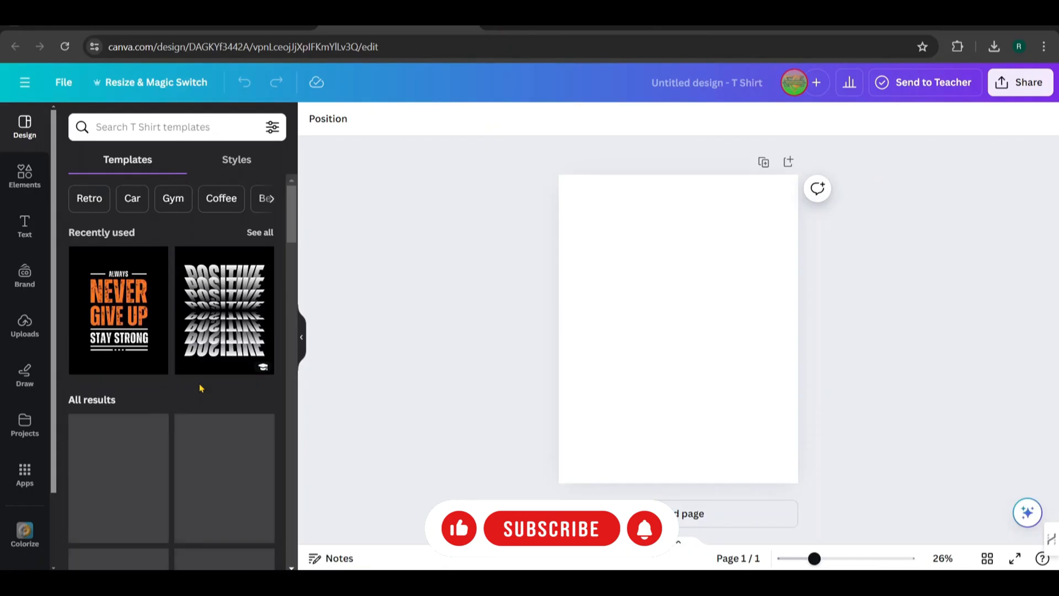
Search the elements library for "monkey face"
left_click(28, 184)
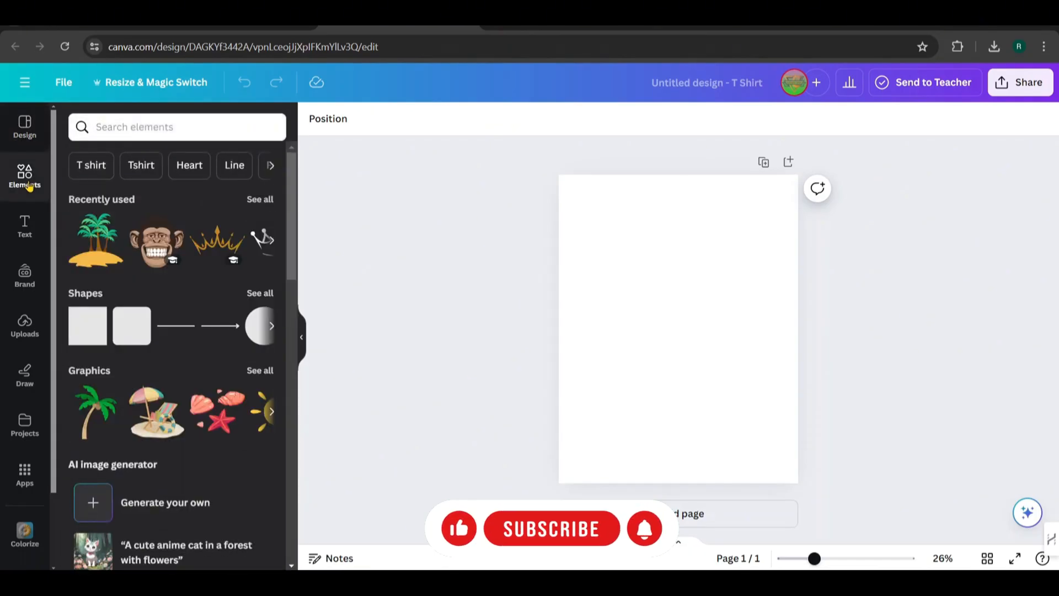
scroll(161, 274, "down", 6)
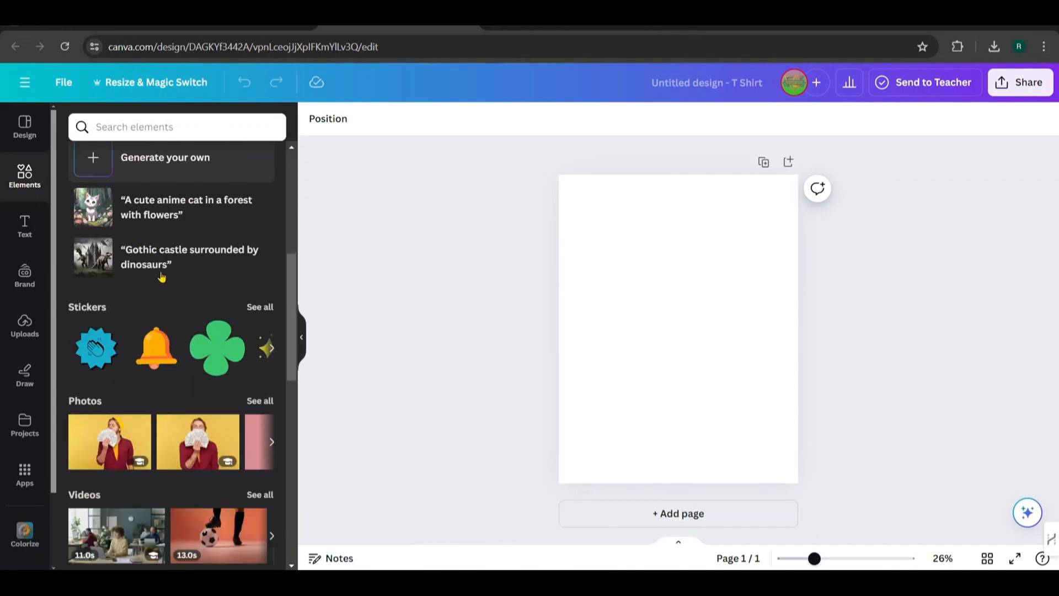
left_click(136, 126)
type("monkey")
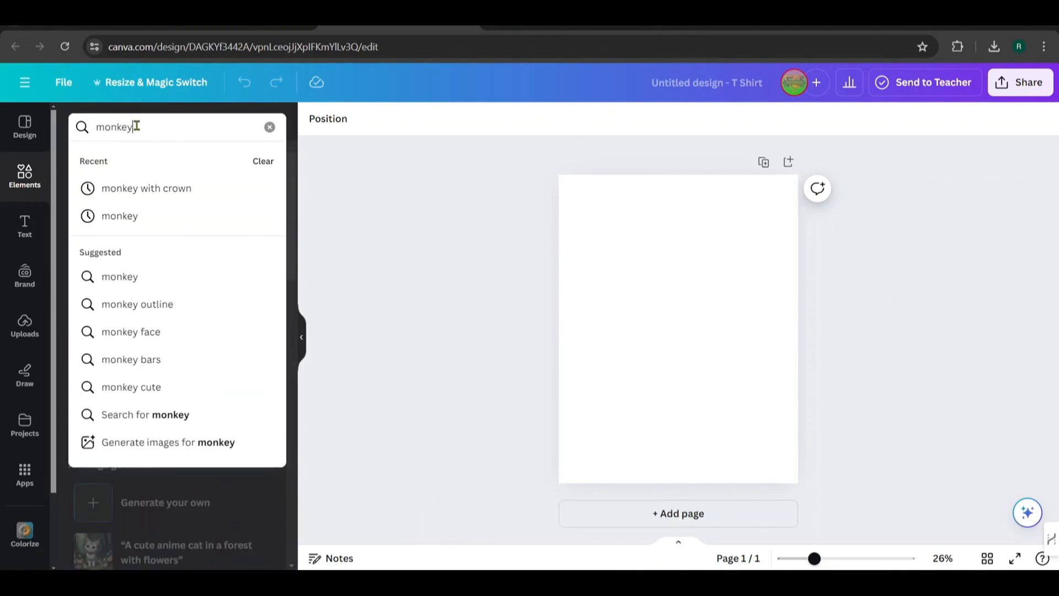
type(" face")
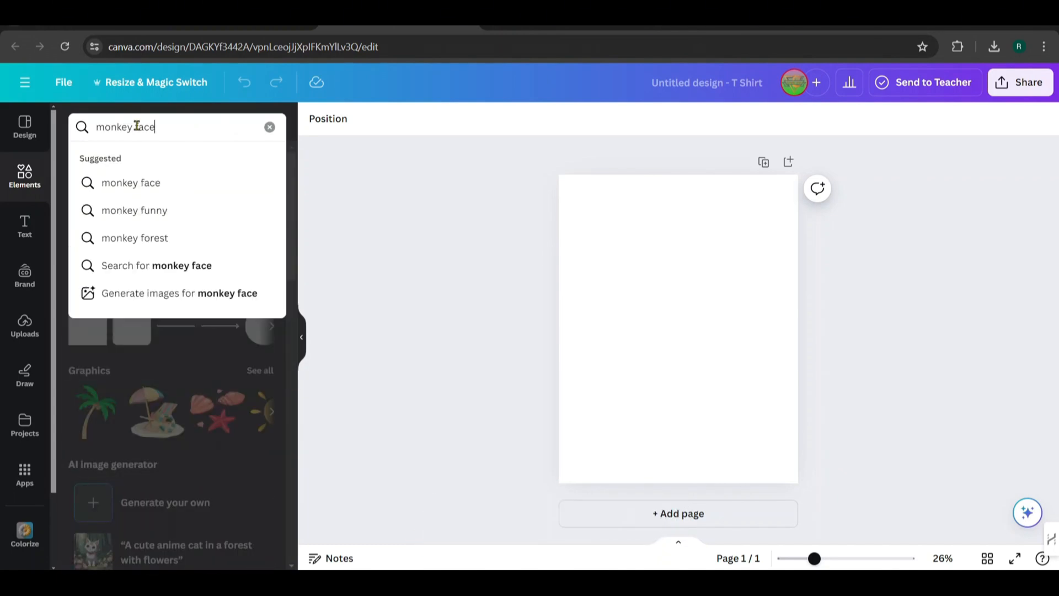
key("Return")
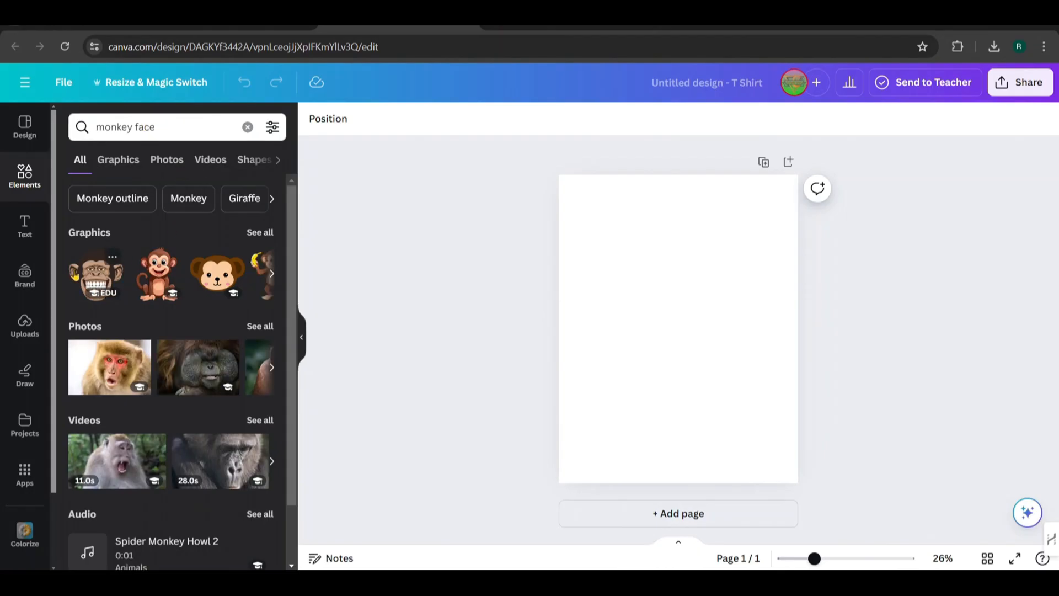
Add the grinning brown monkey face graphic to the page and shrink it slightly, keeping it centred in the upper part
left_click(90, 280)
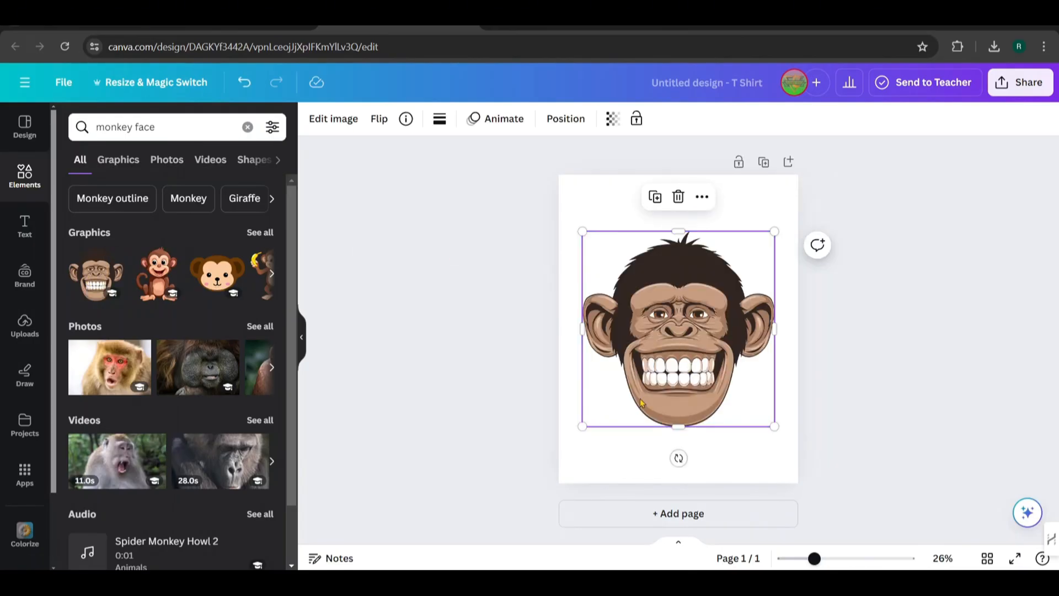
left_click_drag(580, 427, 596, 390)
left_click_drag(680, 342, 663, 342)
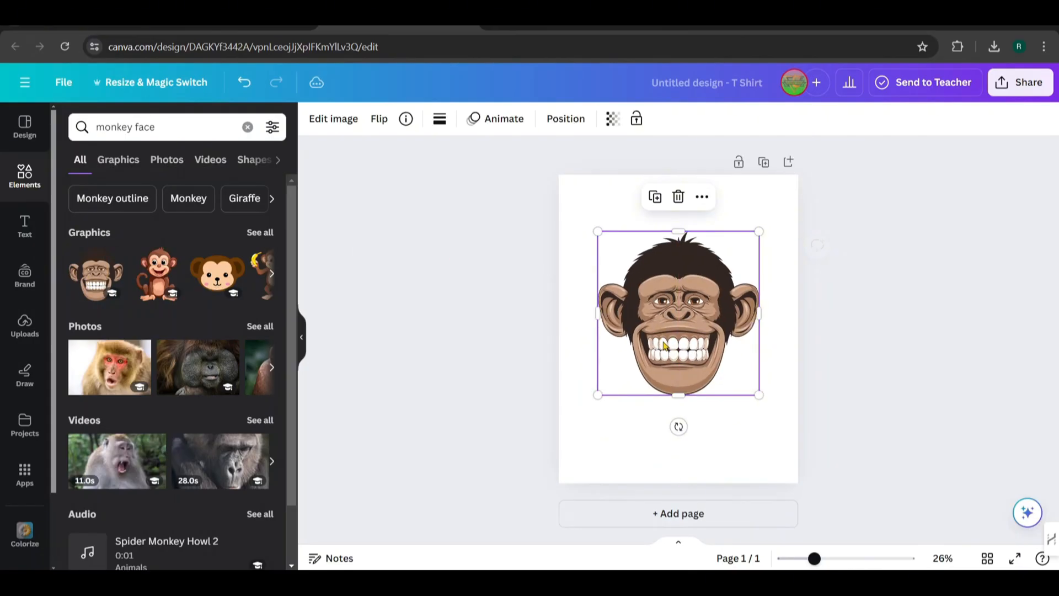
Search the elements for "crown", place the thin gold crown graphic centred above the monkey's head, and shrink the monkey face slightly
left_click(241, 135)
type("crown")
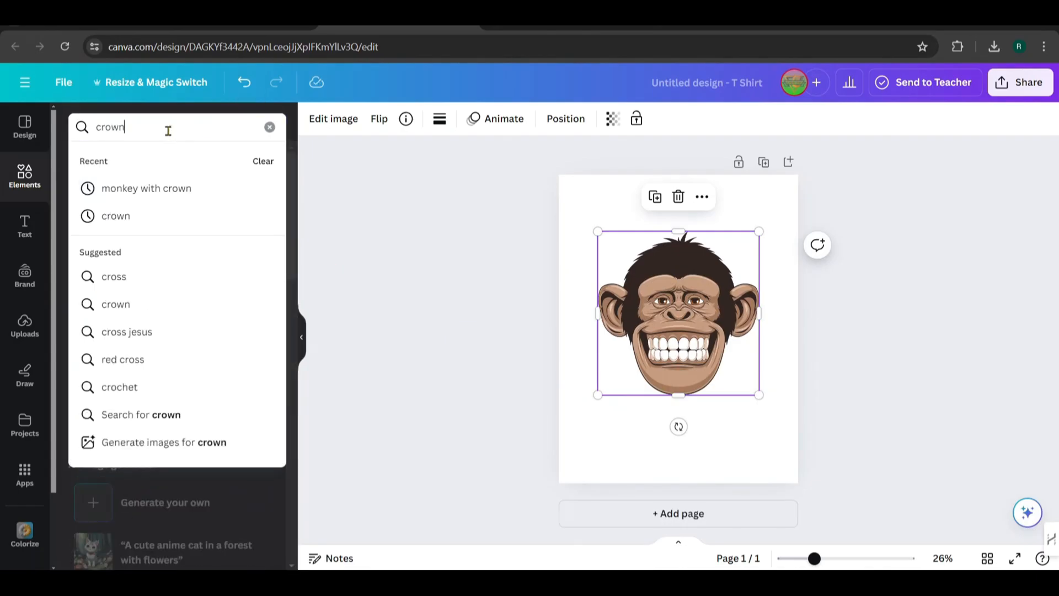
key("Return")
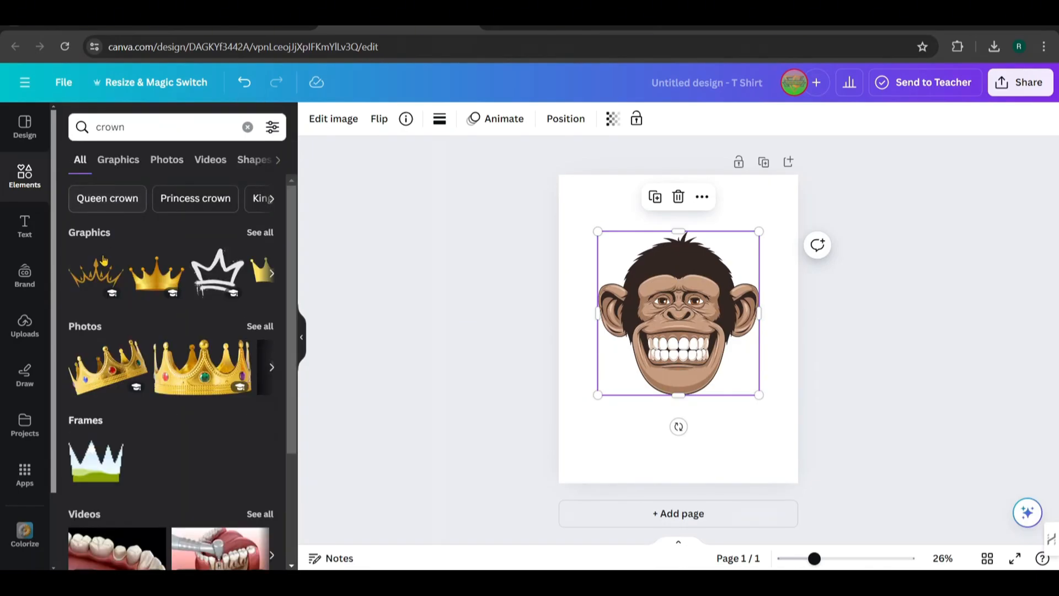
left_click_drag(97, 276, 655, 220)
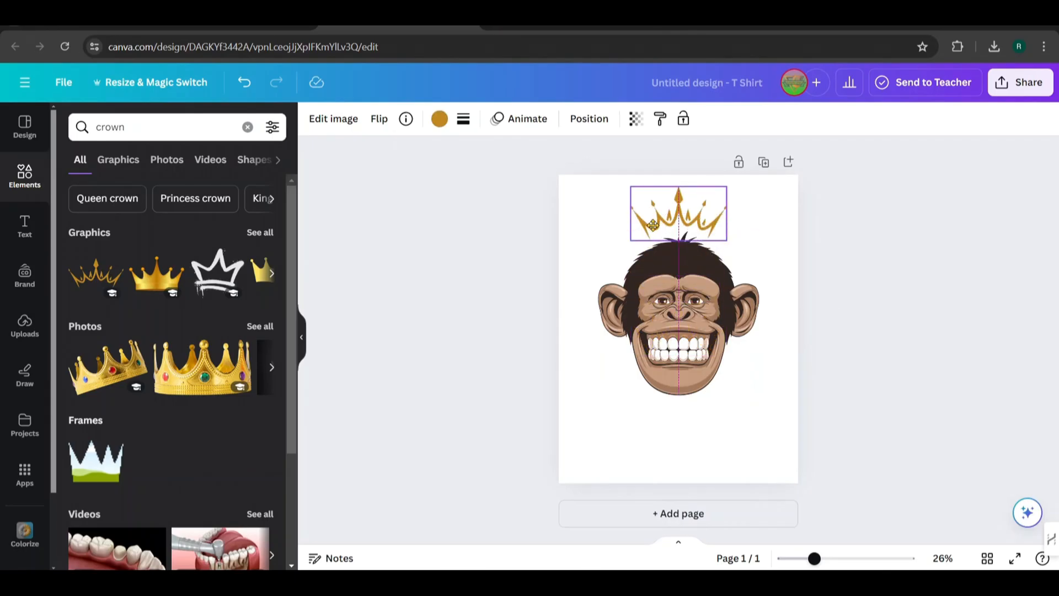
left_click_drag(677, 343, 674, 339)
Recolour the crown with the monkey photo's brown #a5785b, then darken it to the custom brown #6B4F3D
left_click(665, 215)
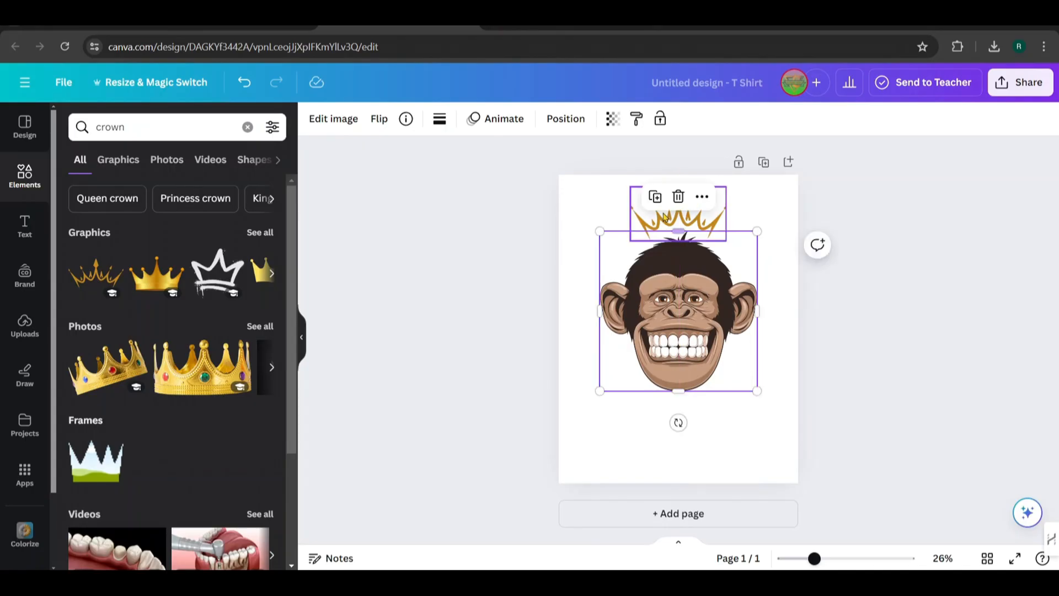
left_click(440, 119)
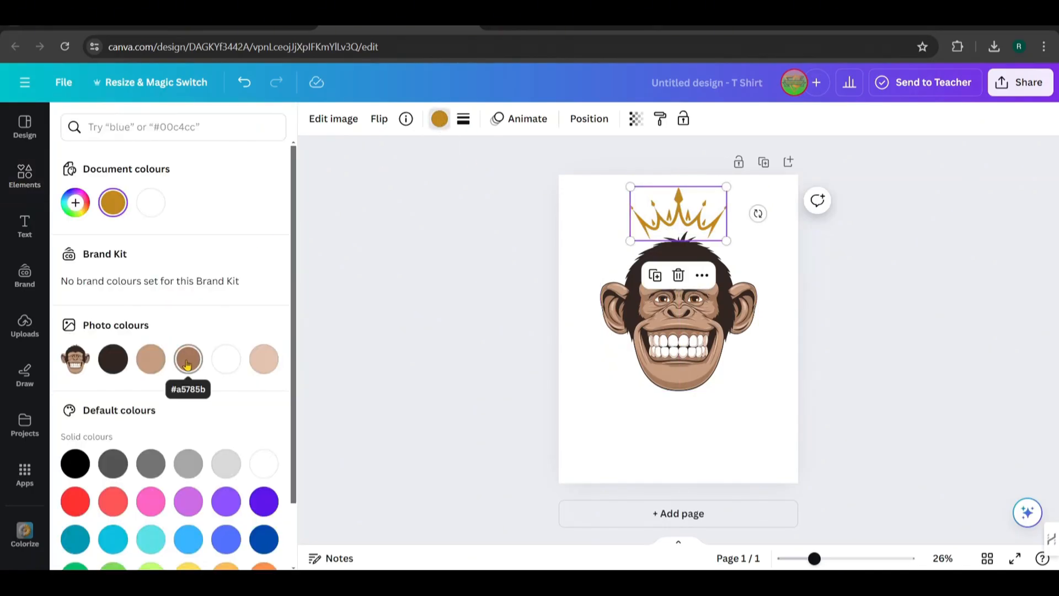
left_click(187, 362)
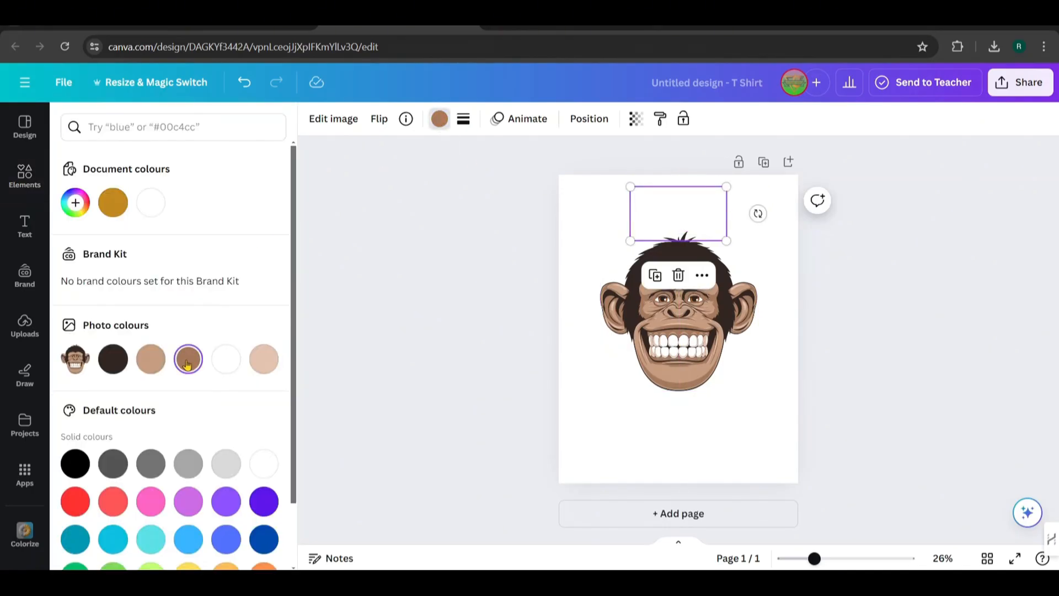
left_click(75, 202)
left_click_drag(158, 264, 155, 278)
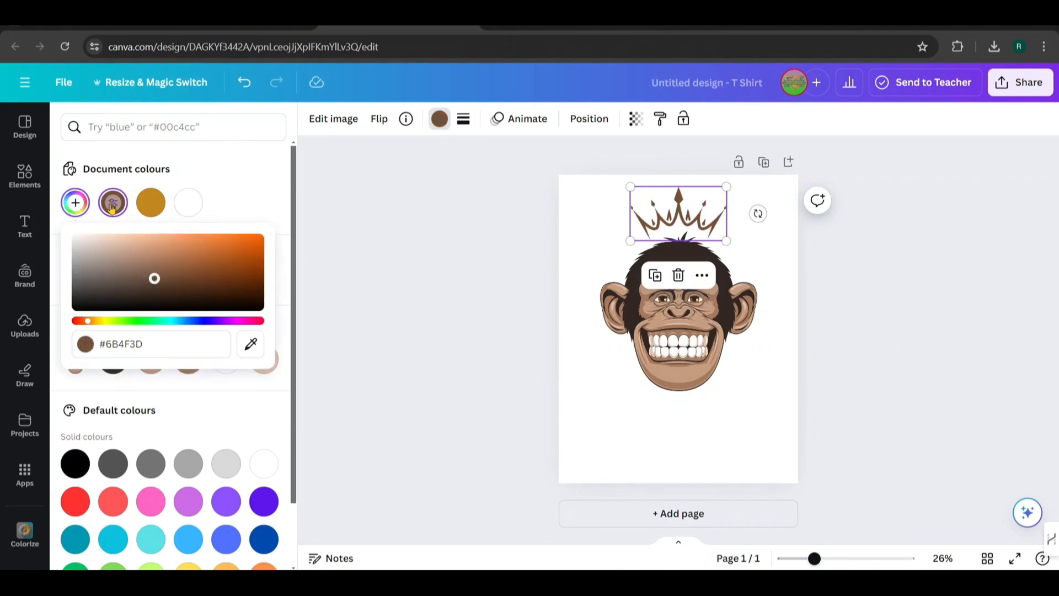
left_click(236, 189)
scroll(238, 190, "down", 2)
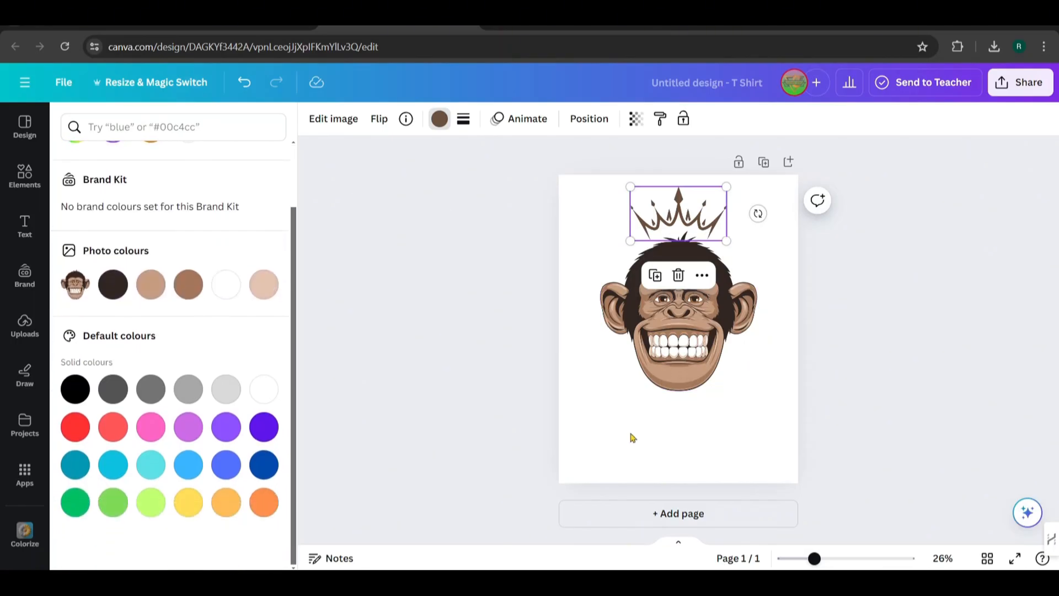
Move the crown slightly down so it sits closer to the monkey's head, keeping it centred
left_click(632, 436)
left_click(673, 213)
left_click(743, 421)
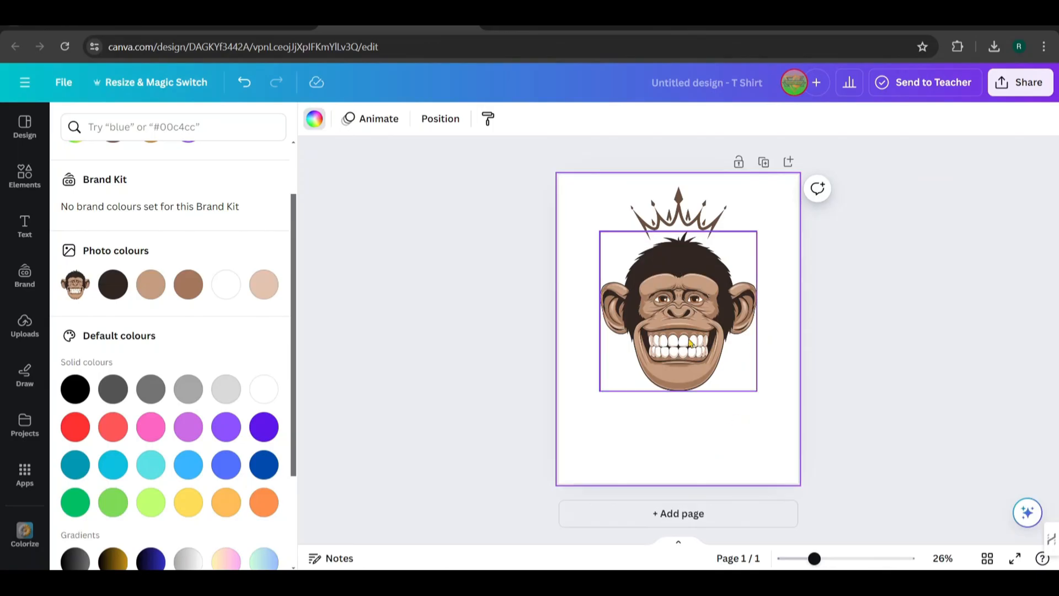
left_click(661, 234)
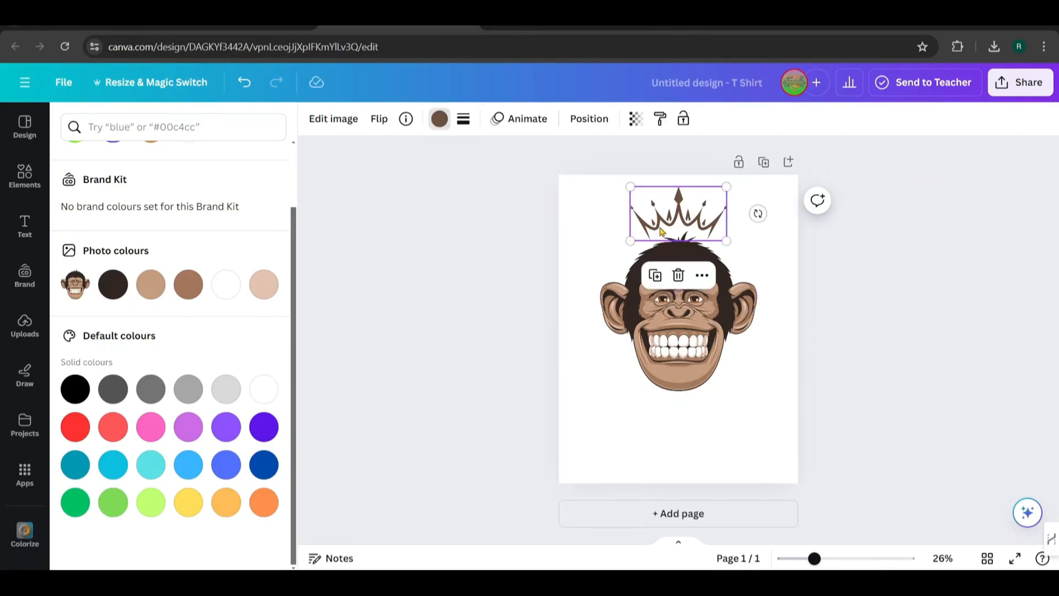
left_click_drag(661, 232, 665, 237)
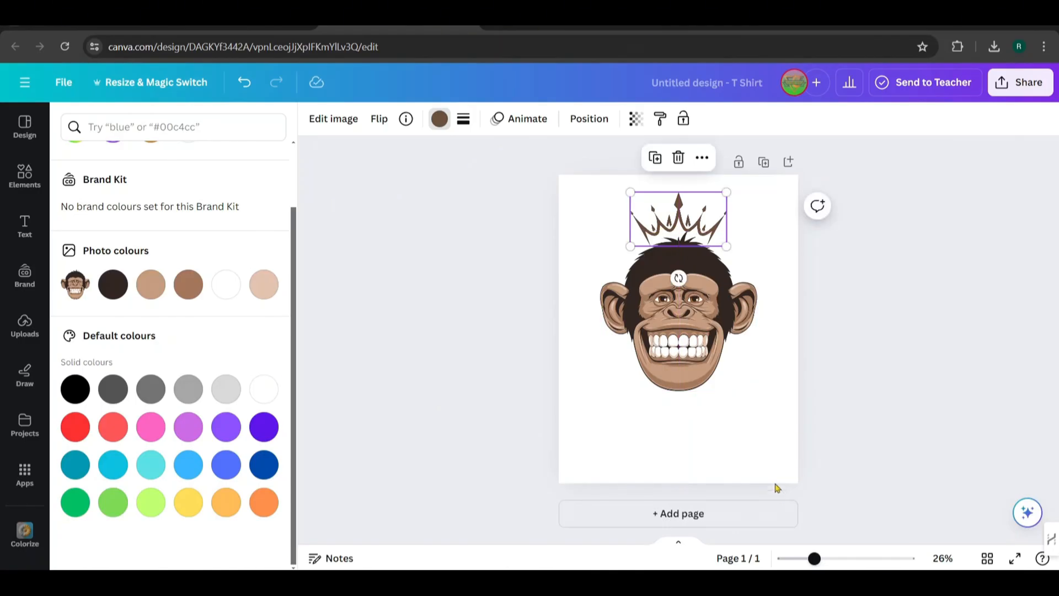
Set the page background colour to solid black
left_click(572, 206)
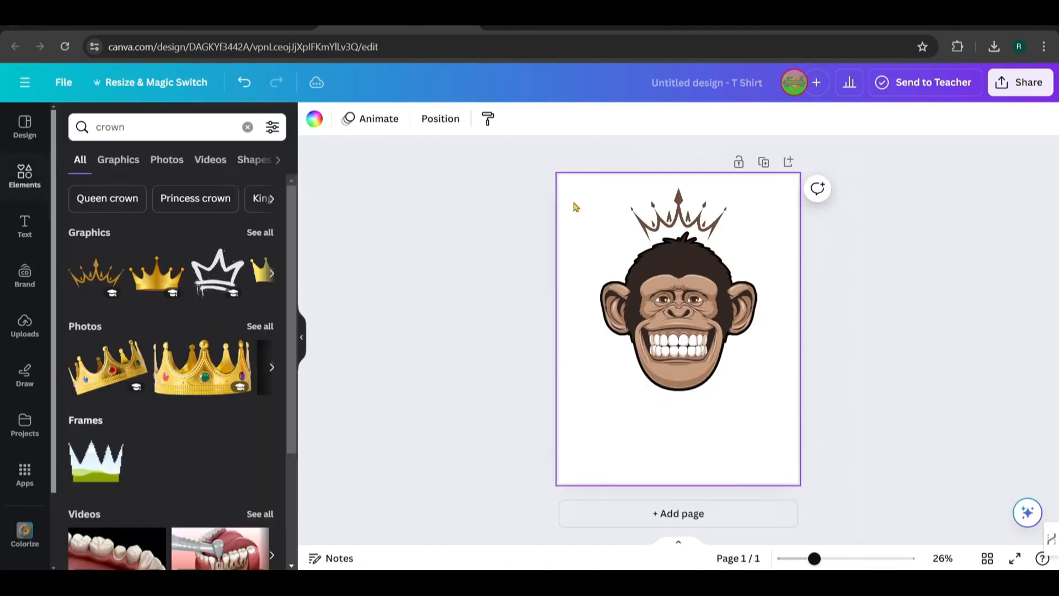
left_click(311, 123)
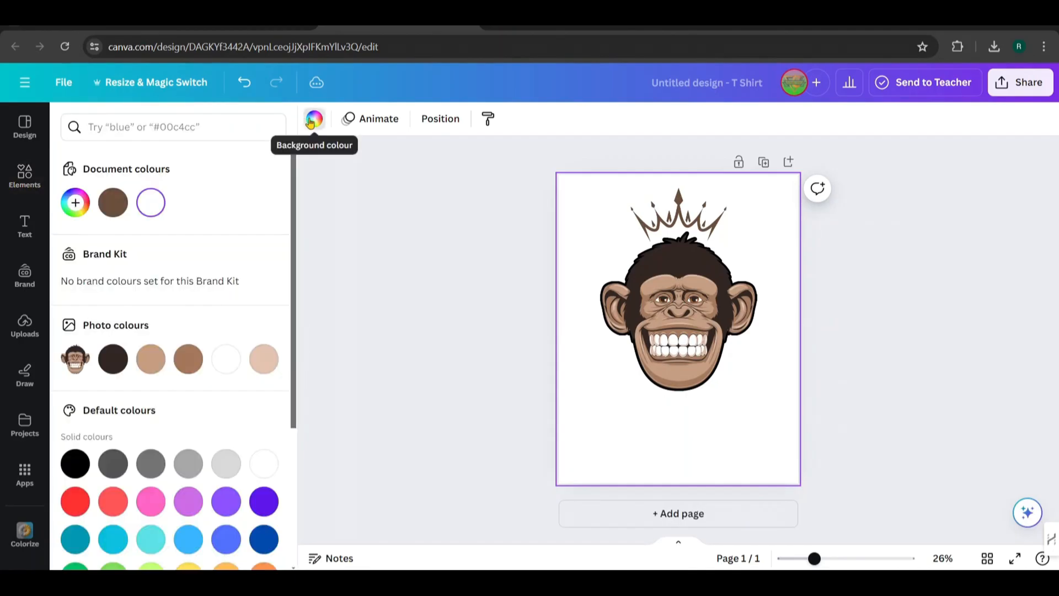
left_click(73, 470)
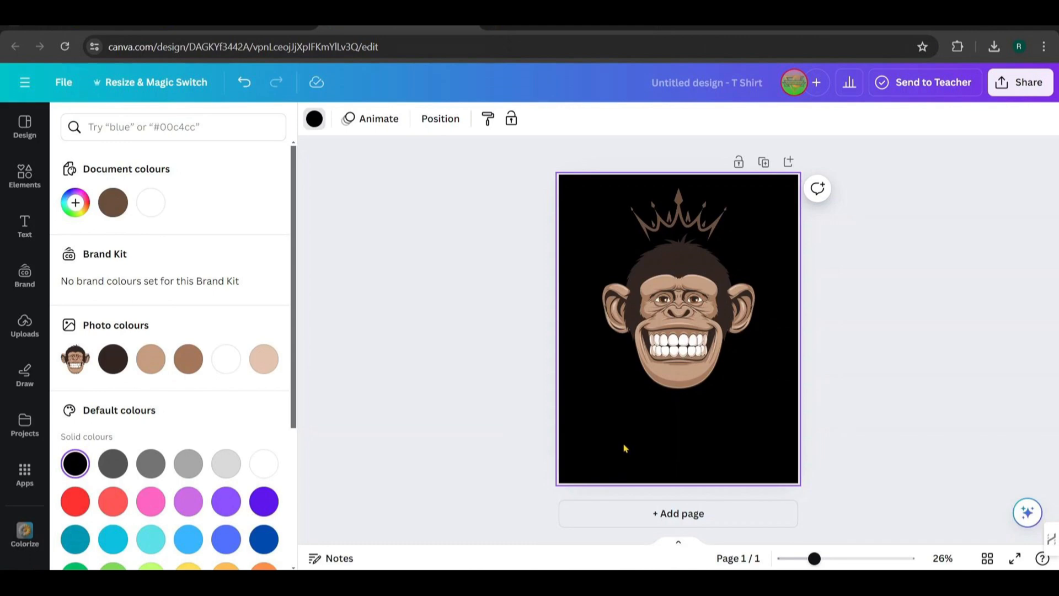
Give the monkey face a white Outline shadow at size 50
left_click(638, 386)
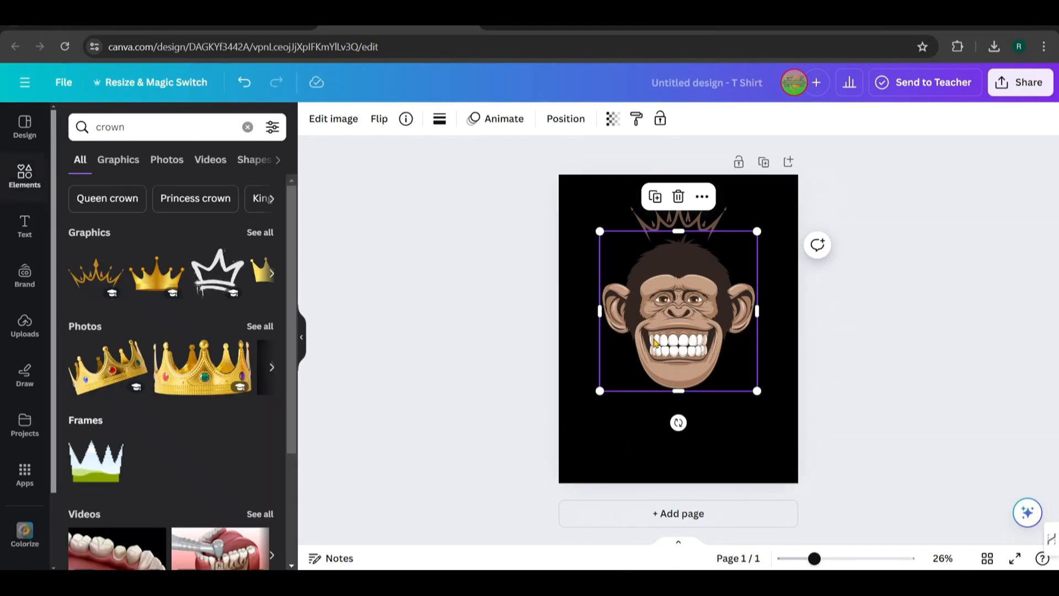
left_click(319, 123)
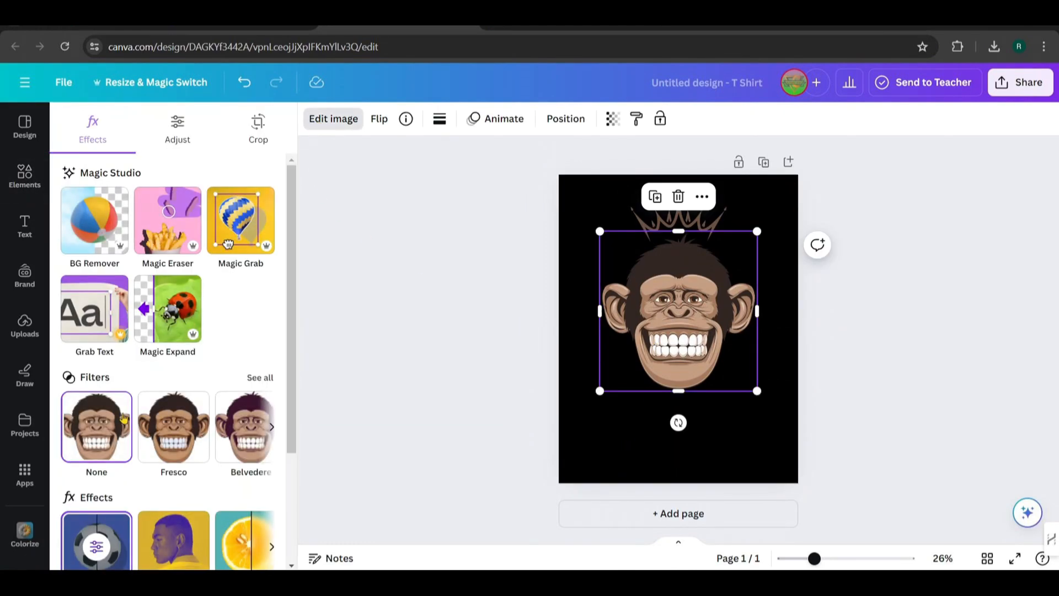
scroll(98, 362, "down", 3)
left_click(88, 412)
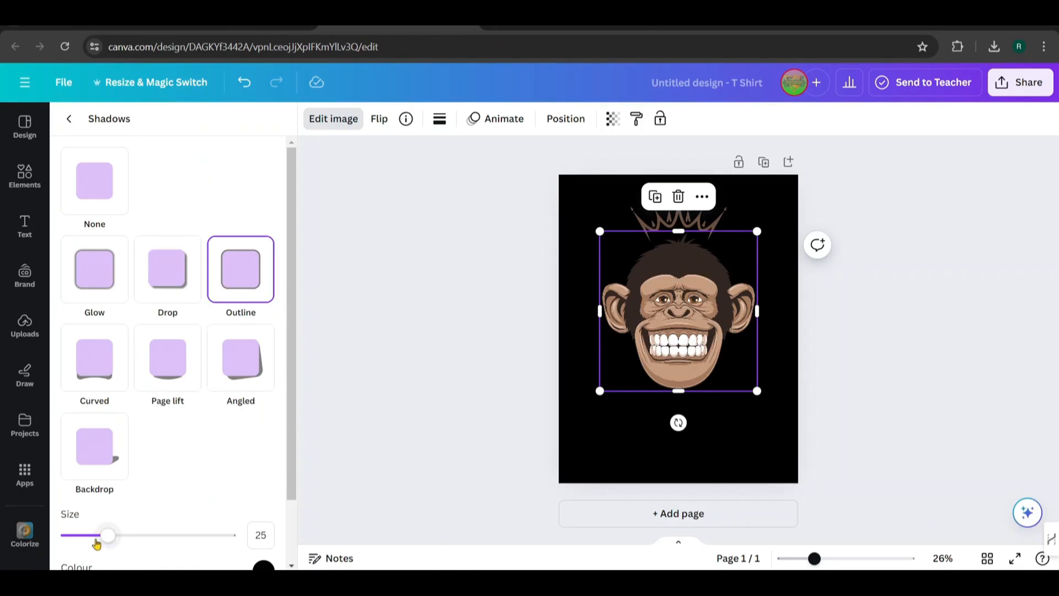
left_click_drag(110, 545, 134, 544)
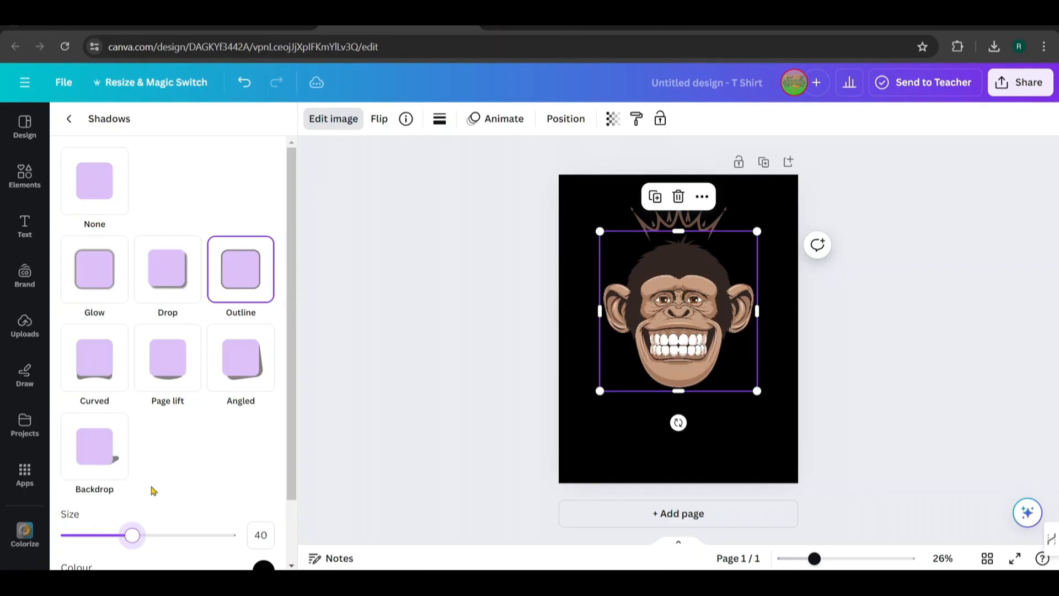
scroll(189, 481, "down", 2)
left_click(260, 497)
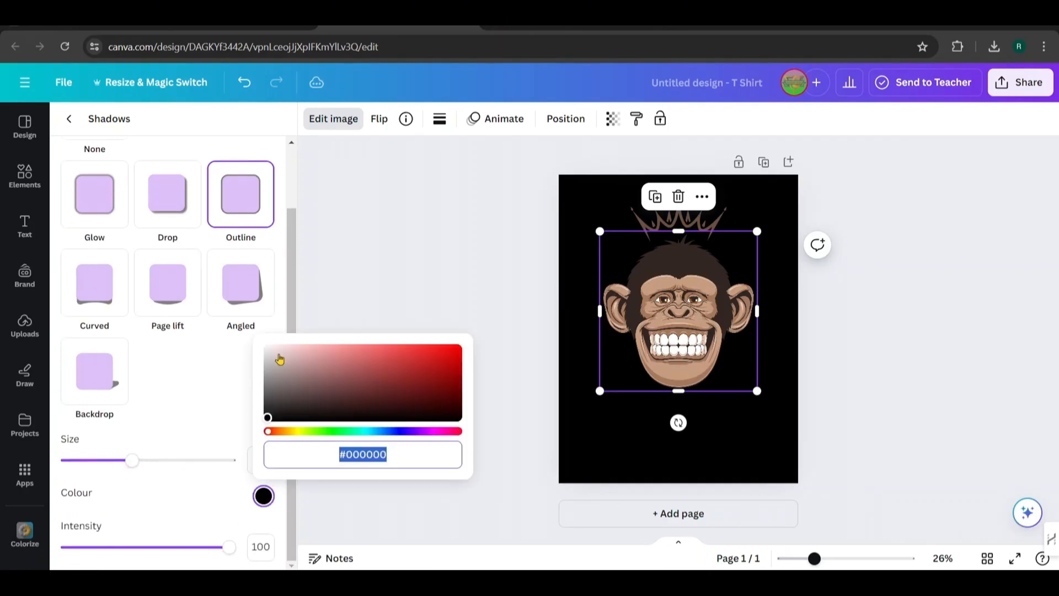
left_click_drag(269, 420, 272, 326)
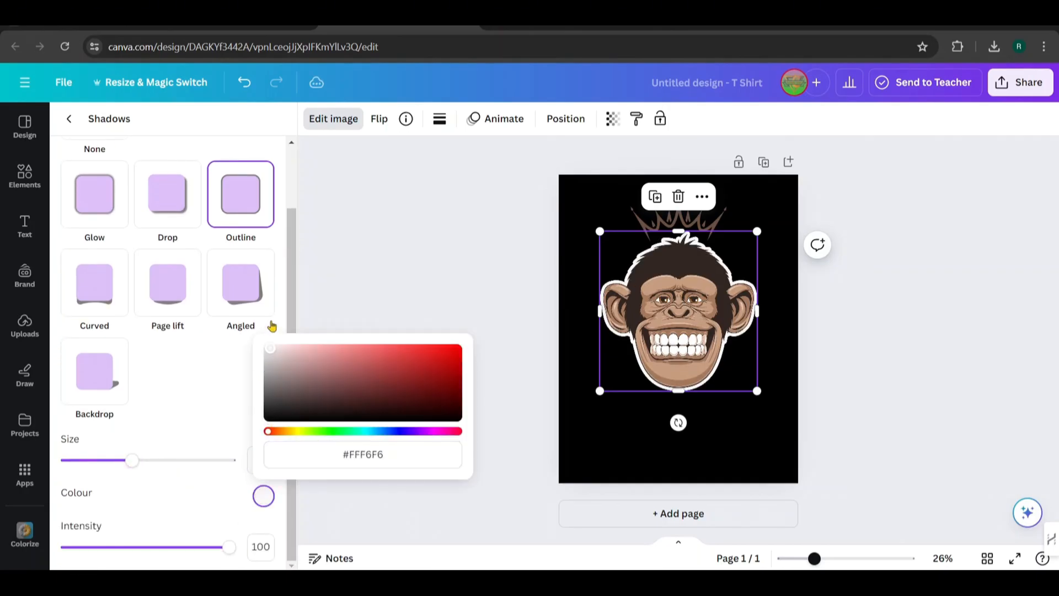
left_click_drag(133, 461, 149, 469)
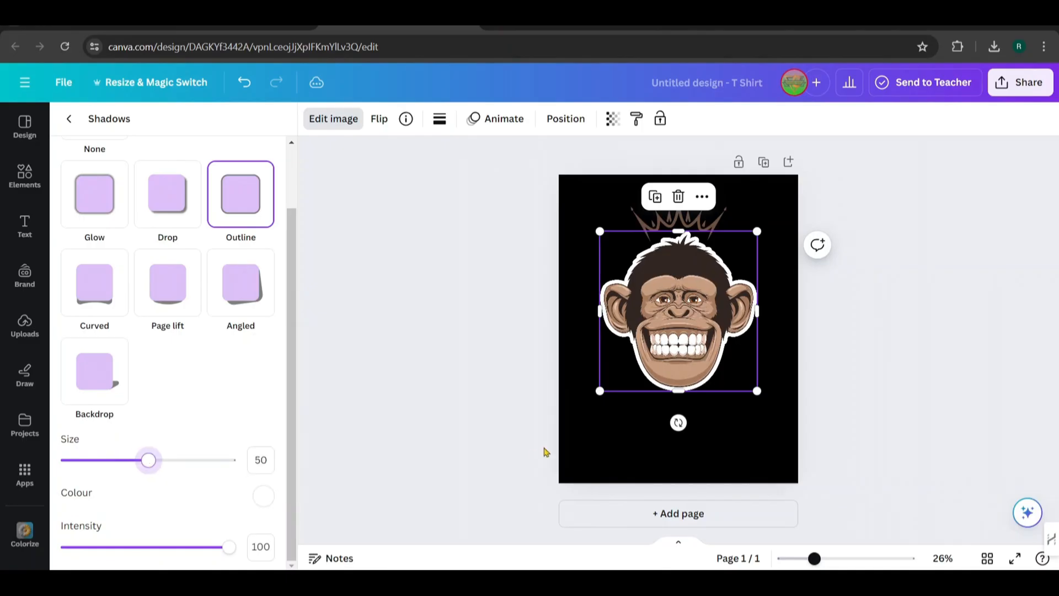
Give the crown an Outline shadow in white #FFFFFF
left_click(642, 208)
left_click(260, 283)
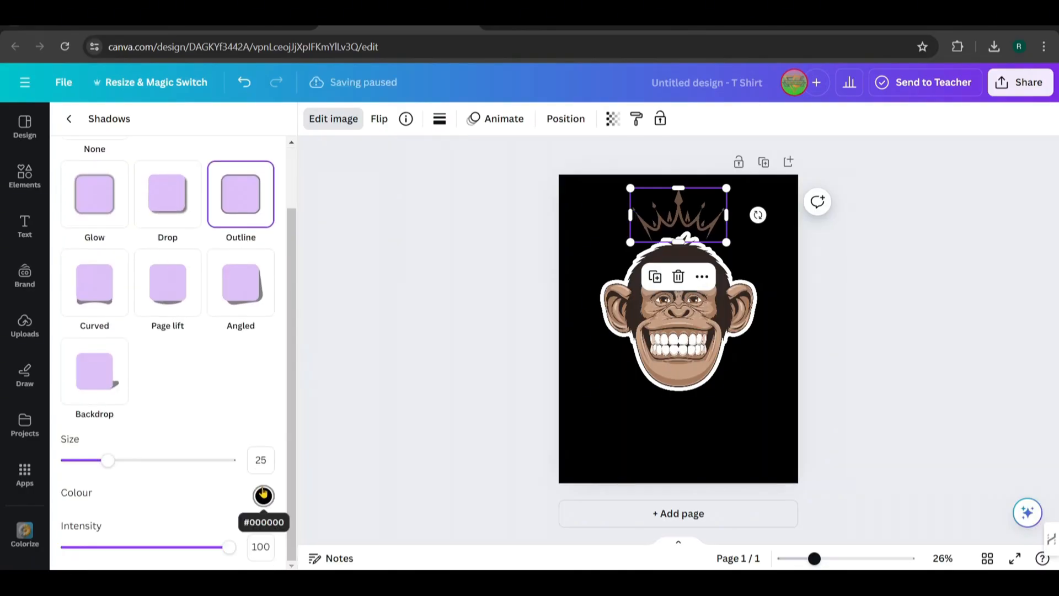
left_click(264, 497)
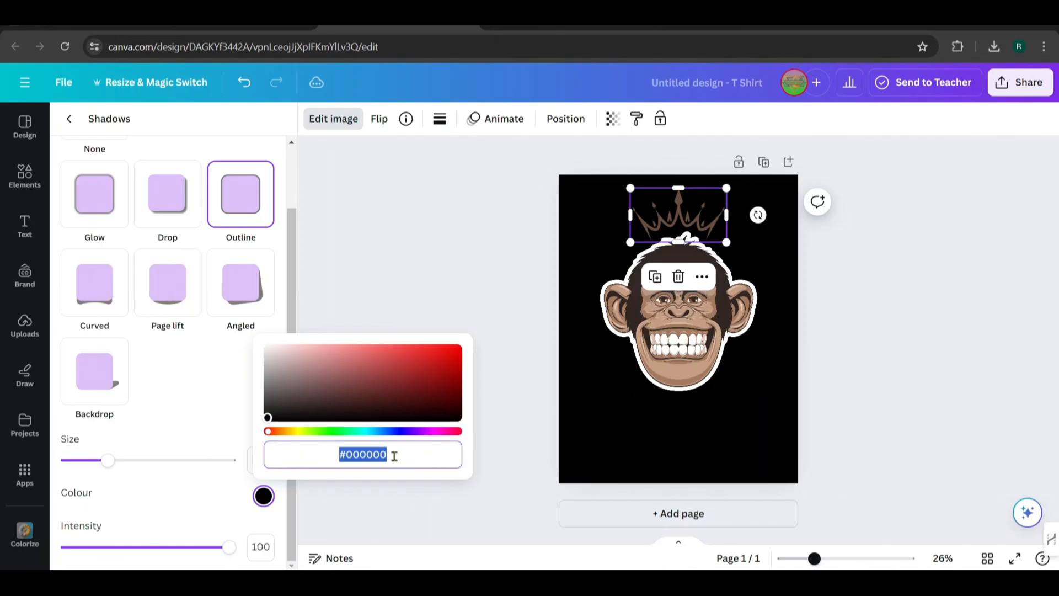
left_click_drag(395, 456, 348, 454)
type("ffffff")
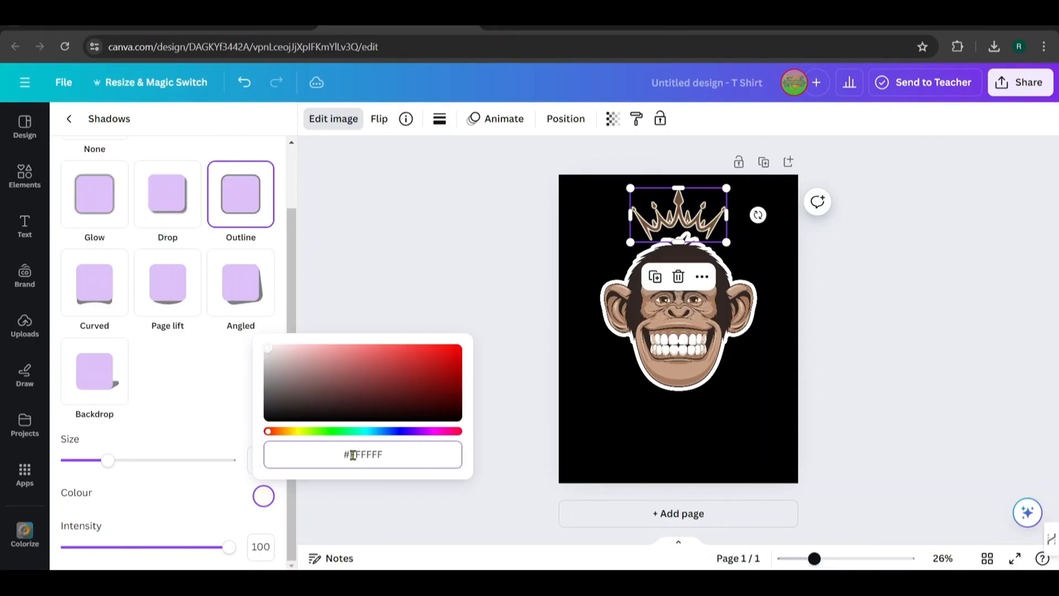
left_click(220, 503)
left_click(610, 449)
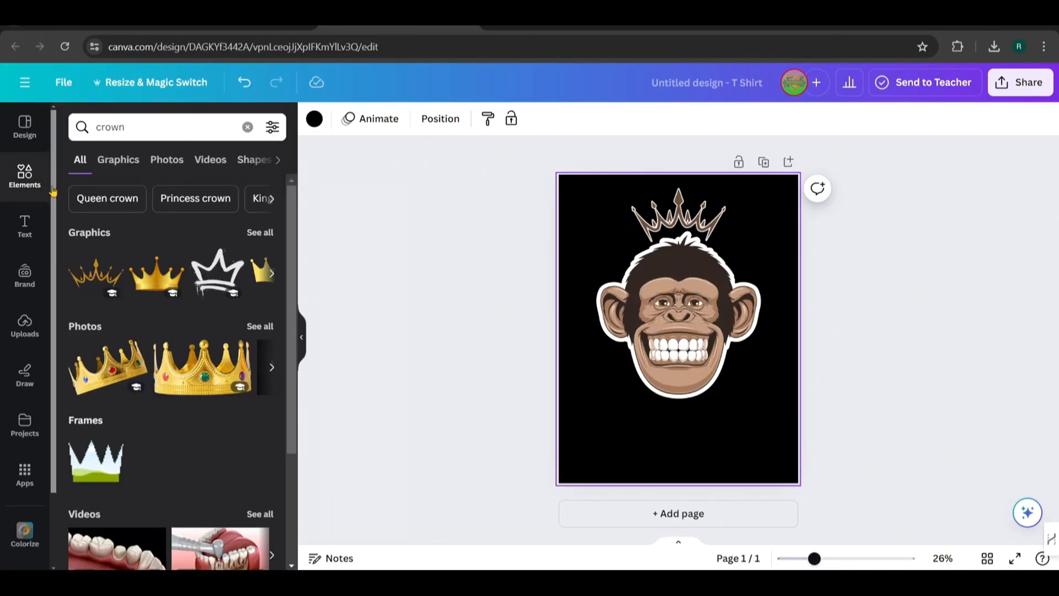
Add the stacked "LIMITED TIME ONLY" text combination, enlarge it, and replace its solid middle line with FUNKEY
left_click(26, 225)
scroll(219, 252, "down", 10)
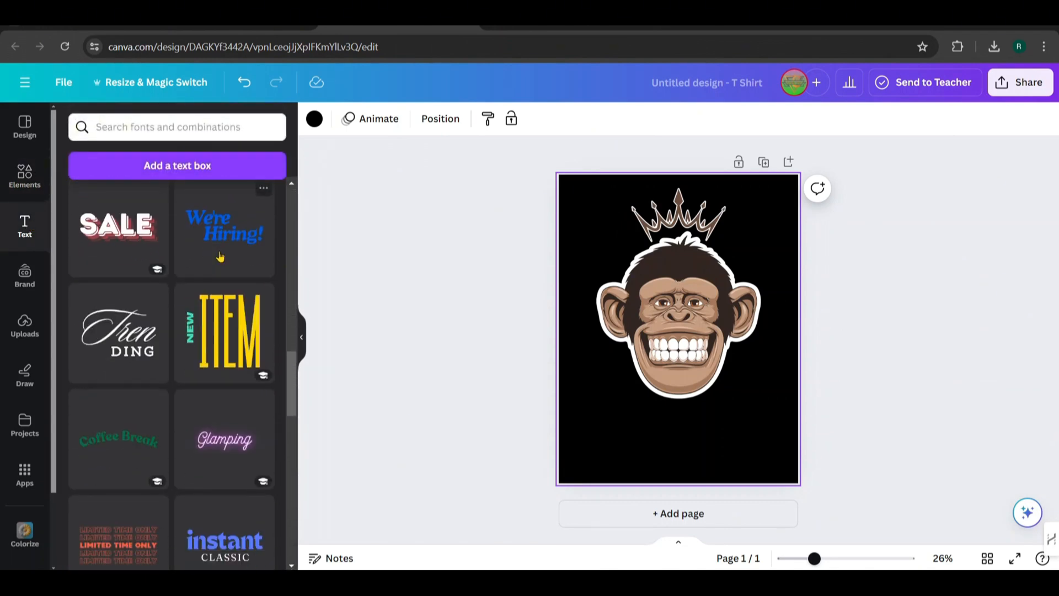
scroll(220, 257, "down", 3)
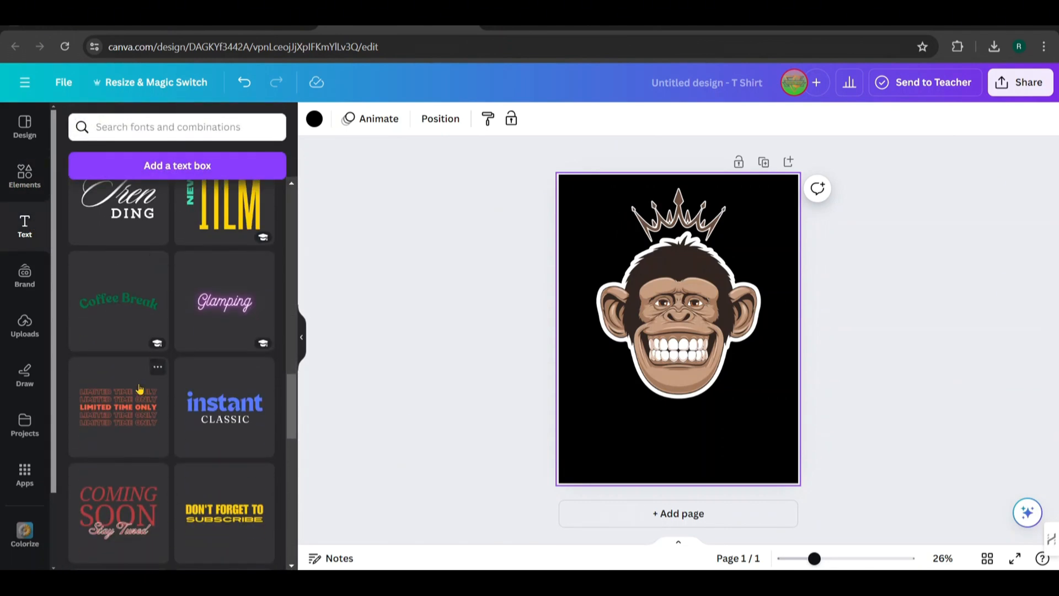
left_click(134, 416)
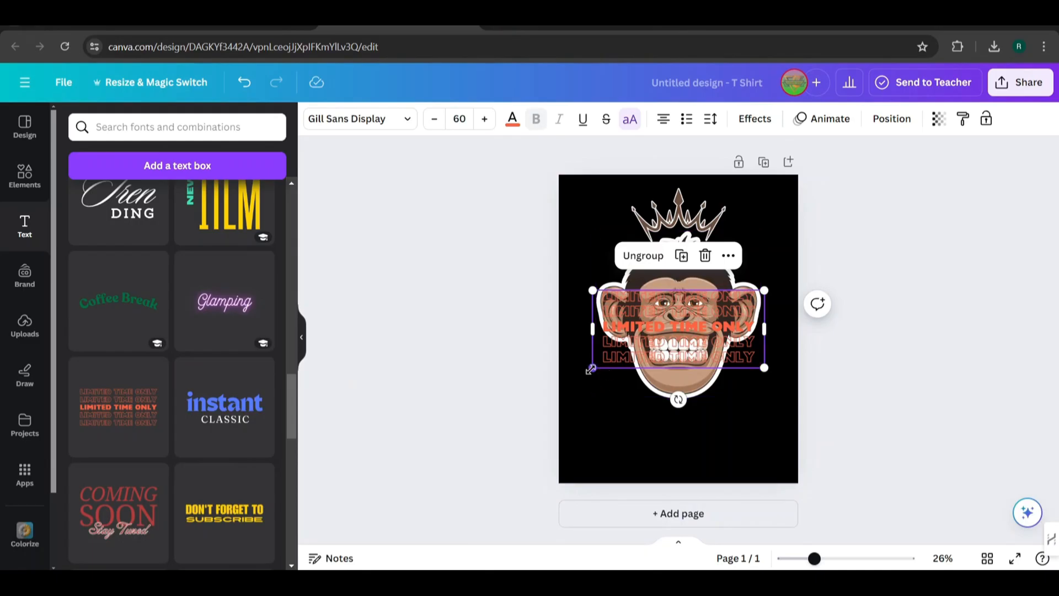
left_click_drag(590, 369, 560, 391)
left_click_drag(627, 364, 643, 380)
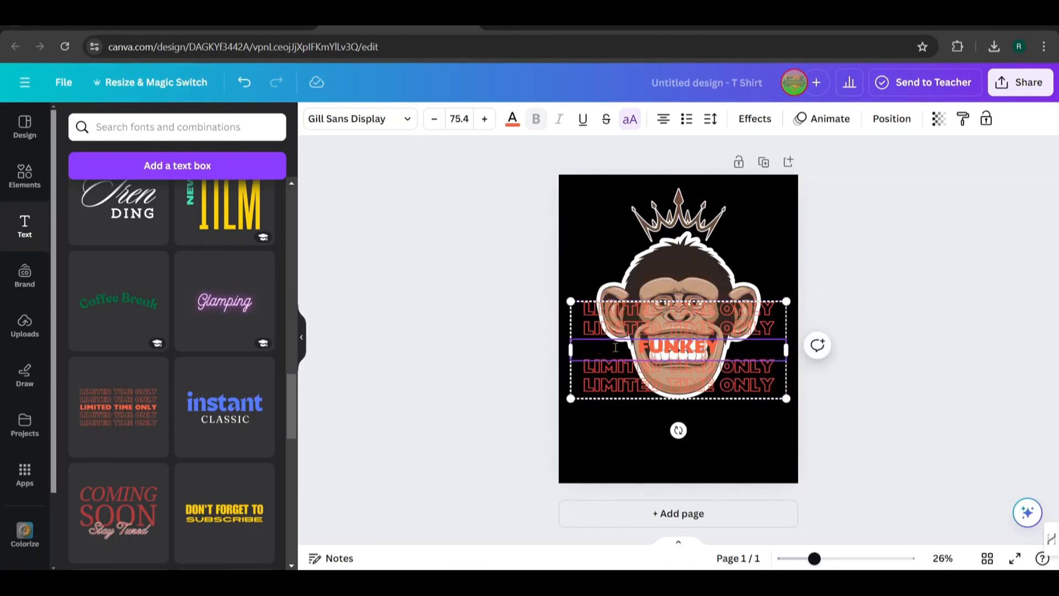
Copy the word FUNKEY from the middle line and replace the four outlined "LIMITED TIME ONLY" lines with it
double_click(682, 347)
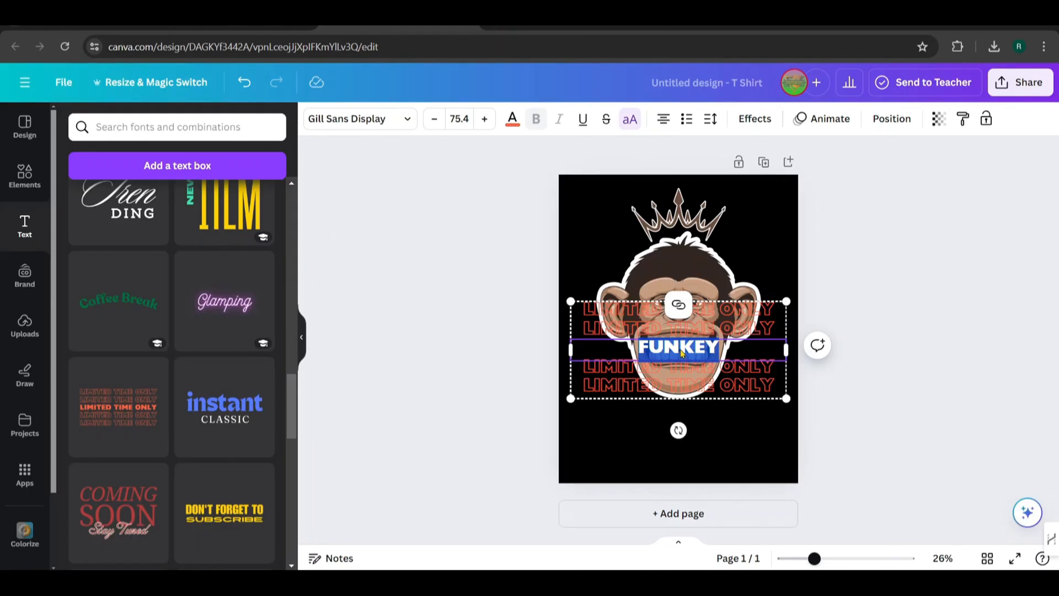
right_click(681, 353)
left_click(690, 105)
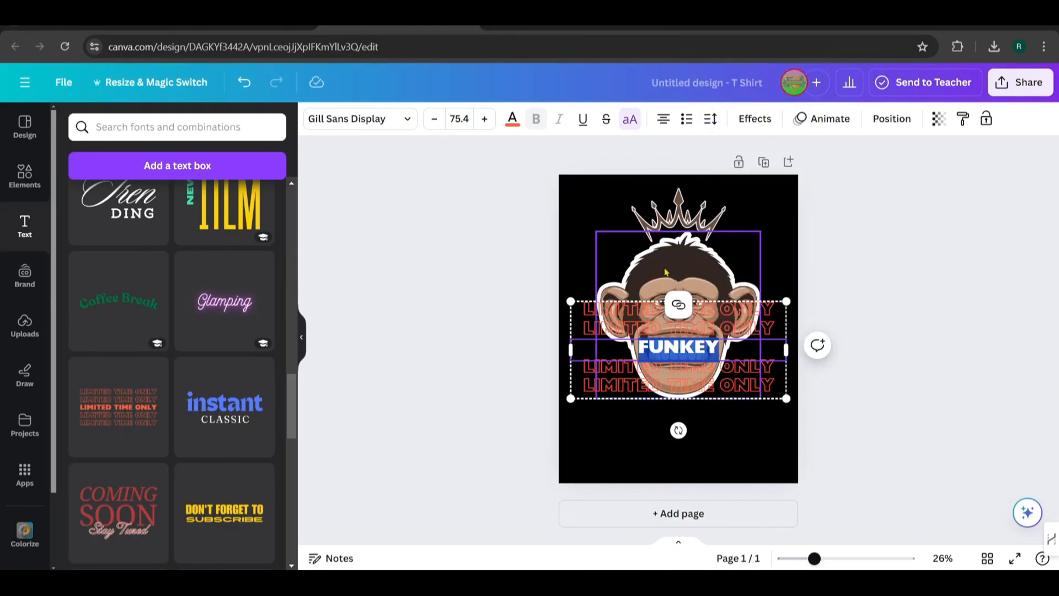
double_click(644, 311)
key("ctrl+v")
double_click(644, 327)
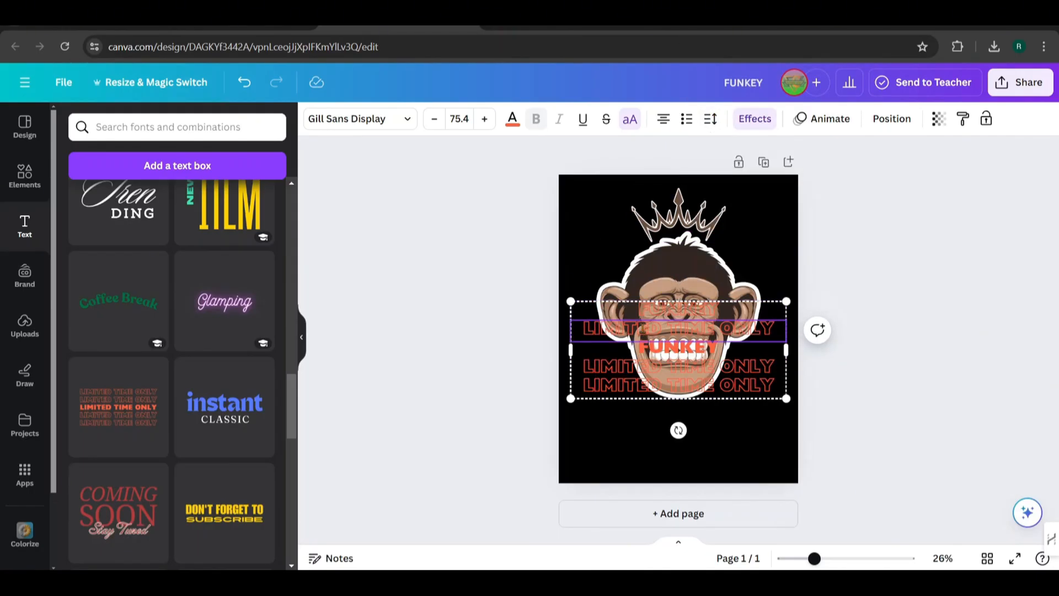
triple_click(644, 327)
key("ctrl+v")
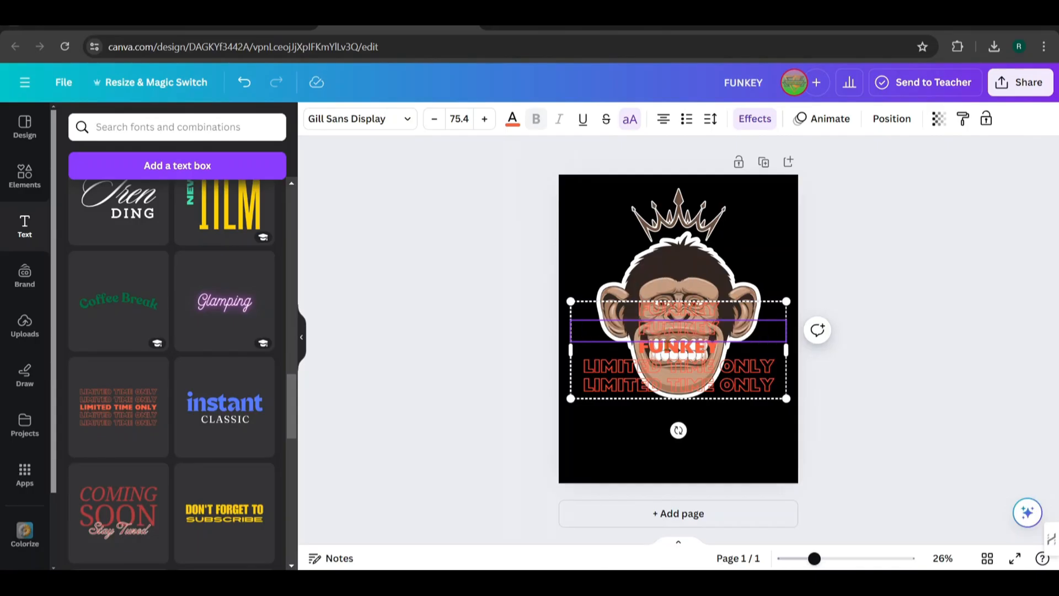
left_click(669, 367)
double_click(669, 367)
key("ctrl+v")
double_click(670, 385)
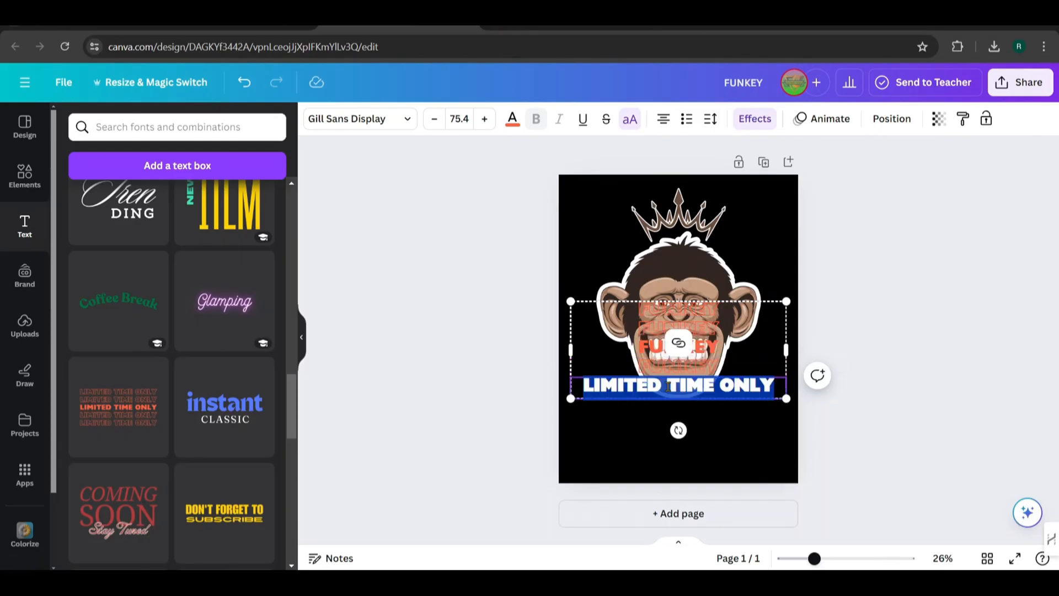
key("ctrl+v")
Recolour the whole FUNKEY text group with the monkey photo's light tan and enlarge it over the lower part of the page
left_click(597, 357)
left_click(571, 300)
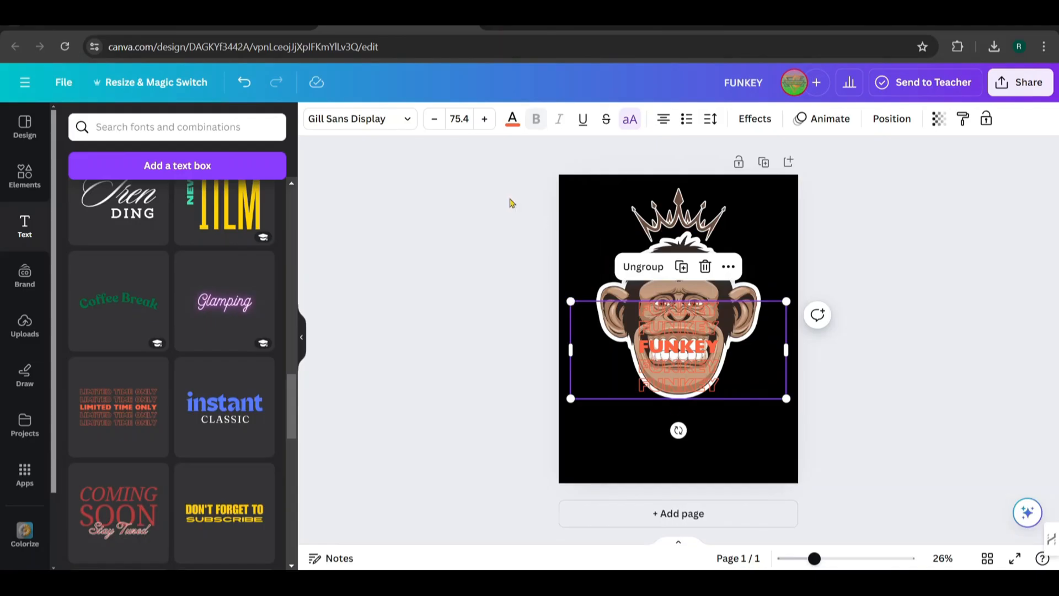
left_click(512, 120)
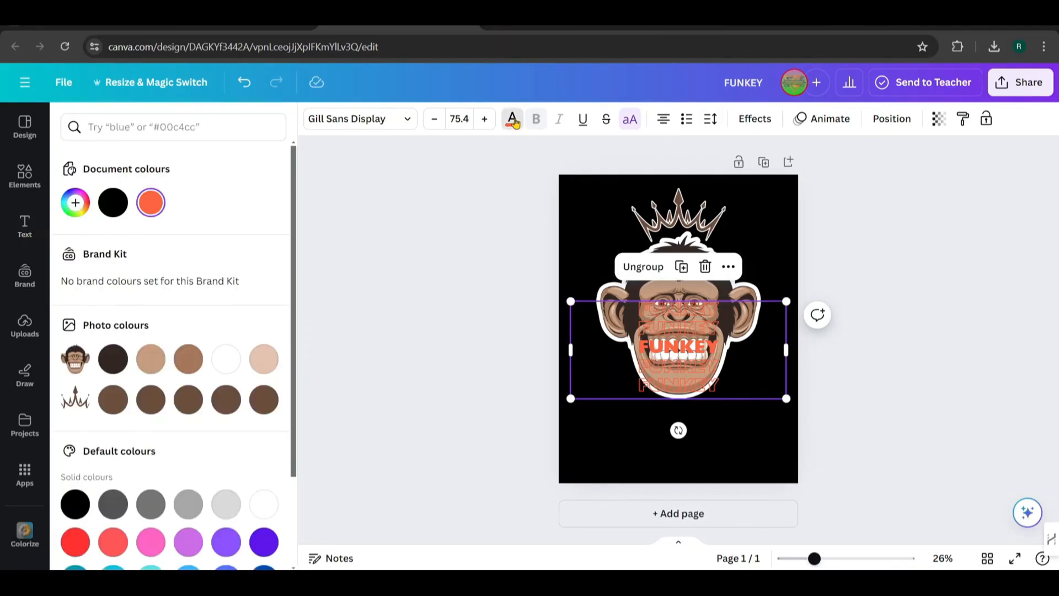
scroll(169, 296, "down", 2)
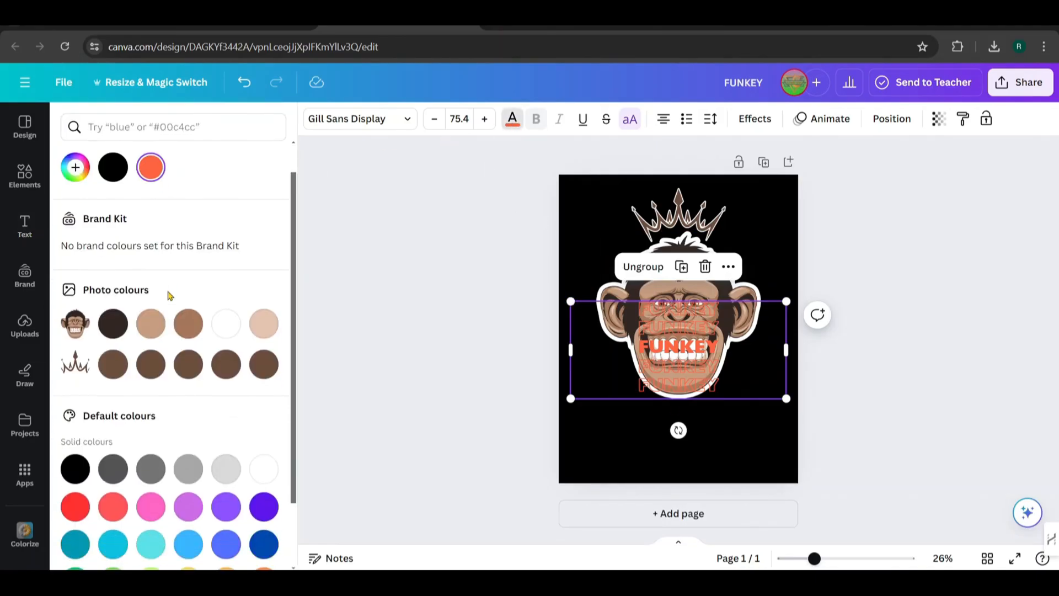
left_click(226, 290)
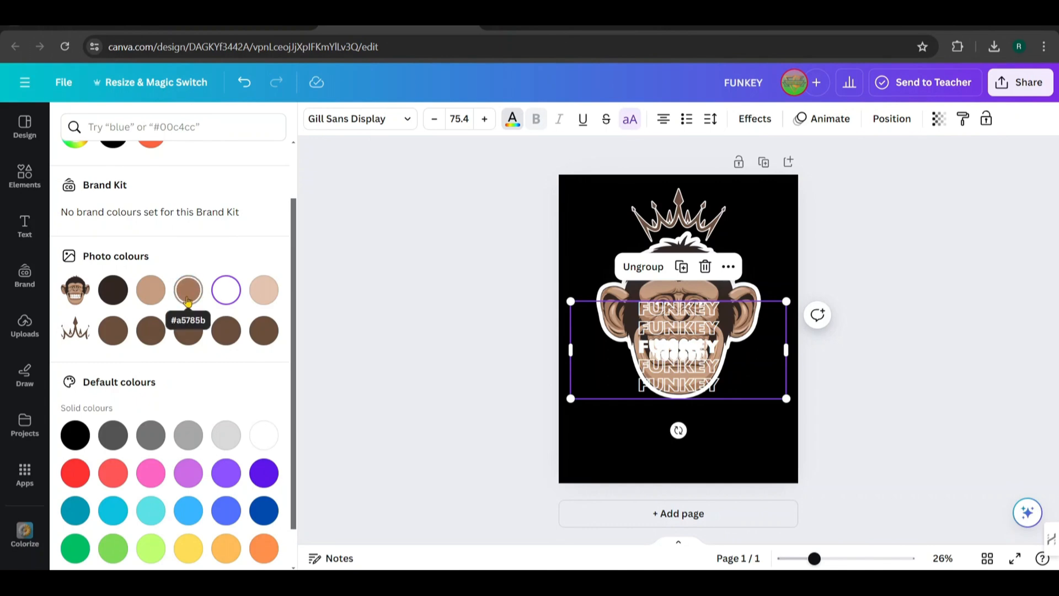
left_click(146, 299)
left_click_drag(570, 398, 539, 459)
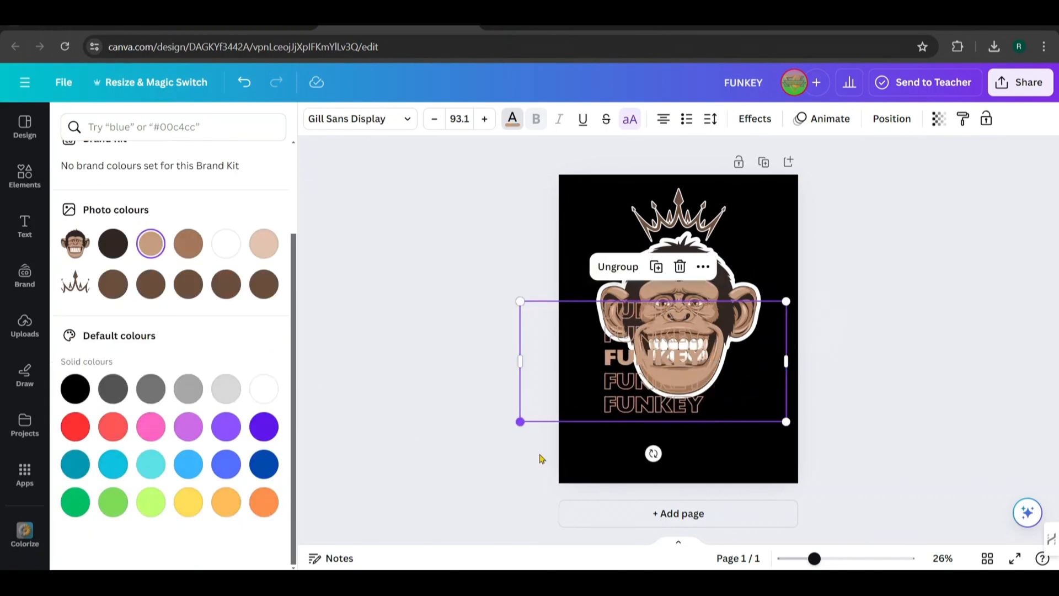
left_click_drag(787, 301, 829, 184)
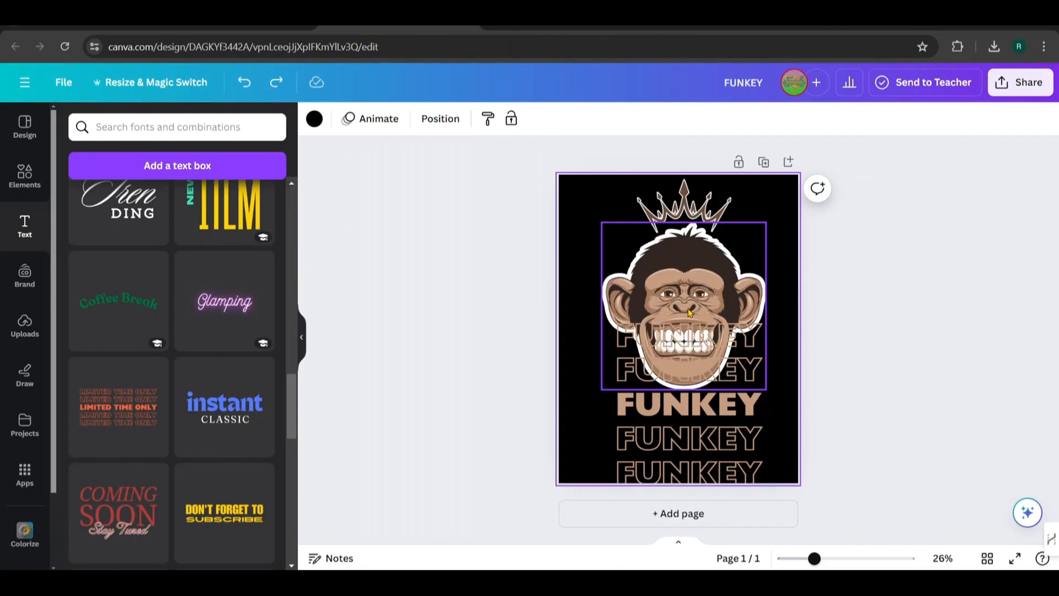
Group the monkey face with the crown, then shrink the group and centre it horizontally above the solid FUNKEY line
left_click(688, 313)
left_click(684, 215, "shift")
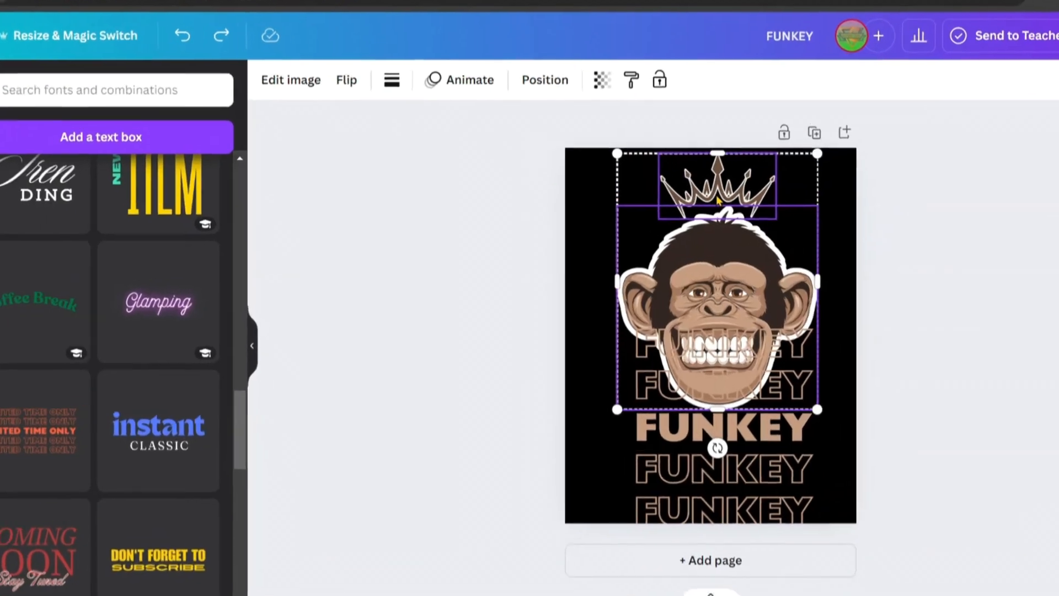
left_click(674, 451)
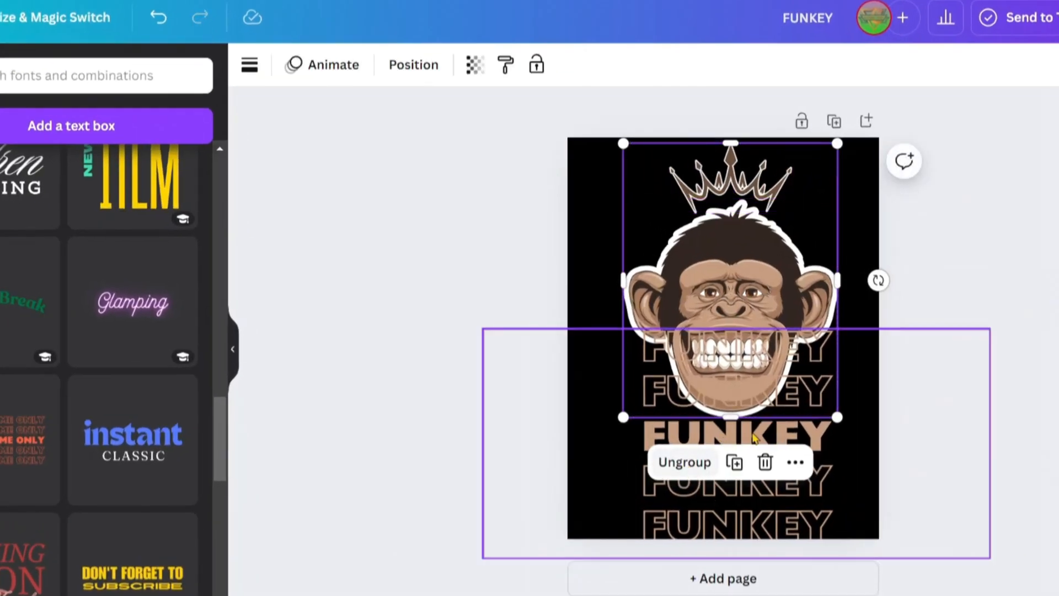
left_click_drag(837, 417, 777, 371)
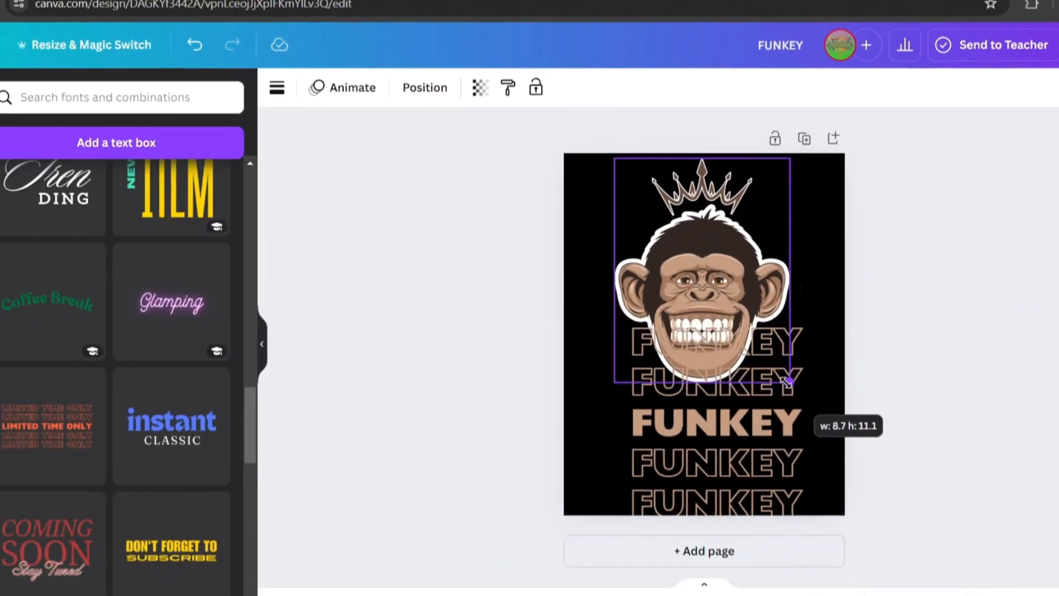
mouse_move(671, 293)
left_mouse_down()
mouse_move(683, 293)
mouse_move(662, 300)
left_mouse_up()
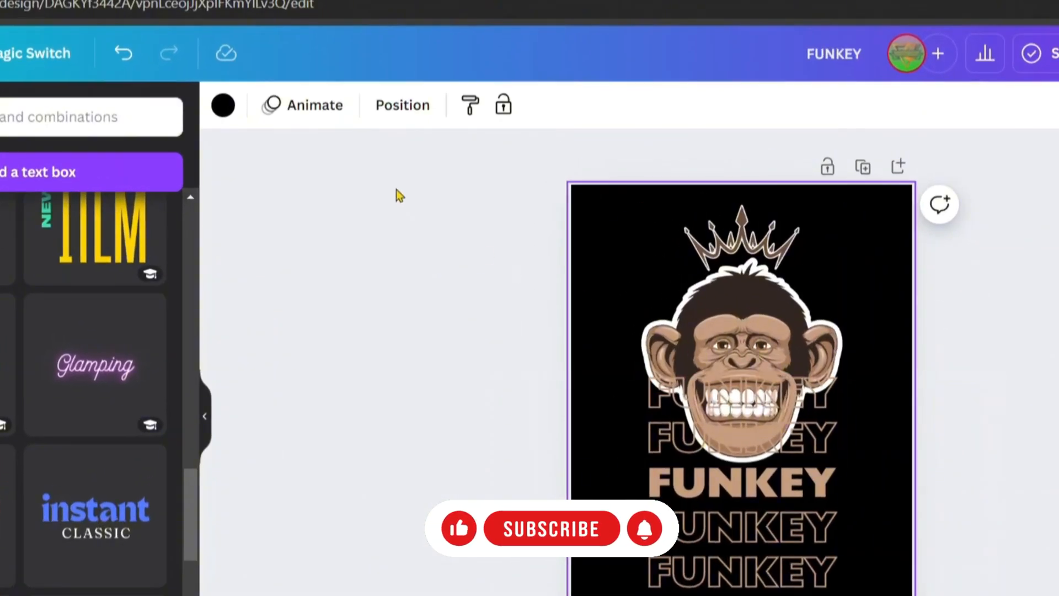
Move the FUNKEY text layer behind the crowned monkey group in the layer order
left_click(403, 104)
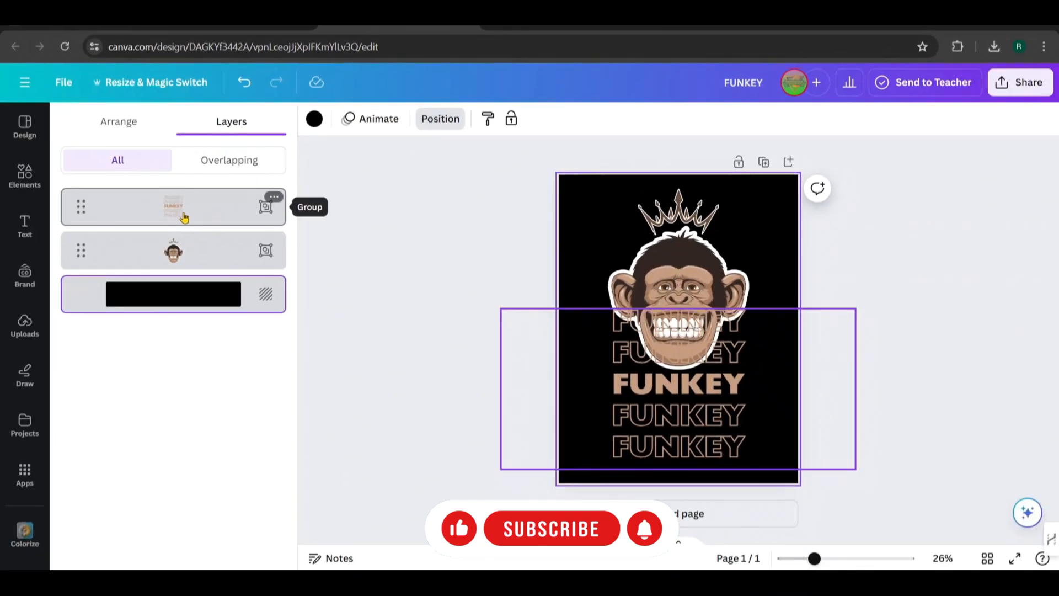
left_click_drag(184, 217, 174, 254)
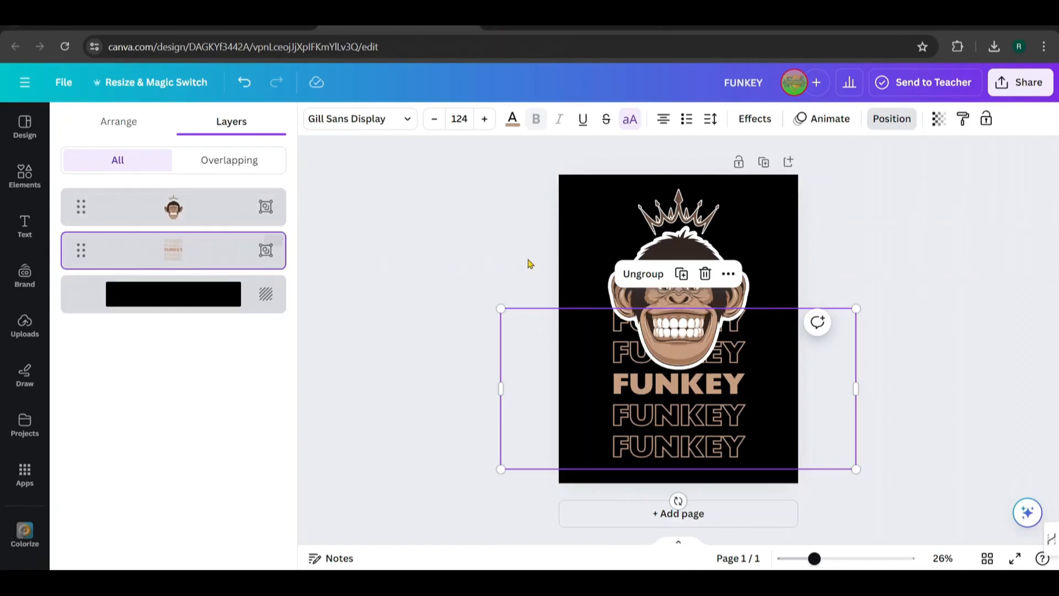
left_click(589, 242)
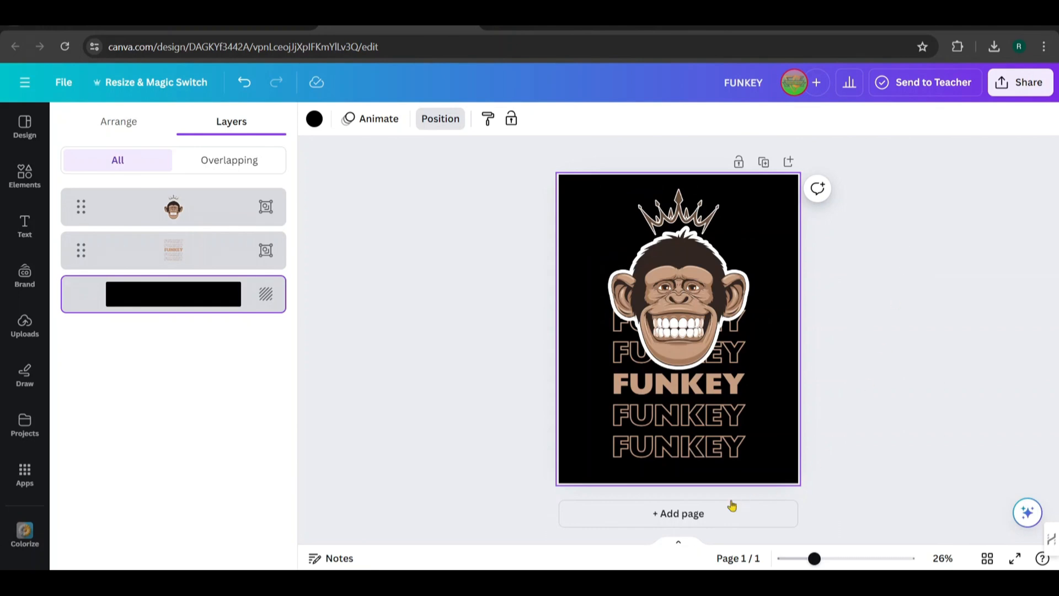
Add a second page, place the recently used monkey face graphic on it and duplicate the face
left_click(693, 511)
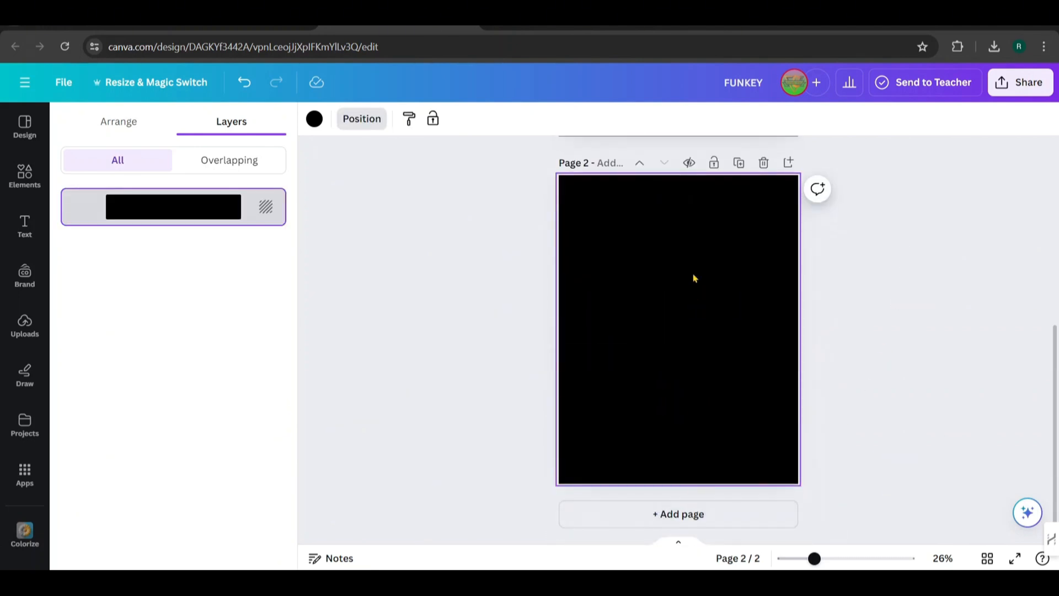
left_click(27, 176)
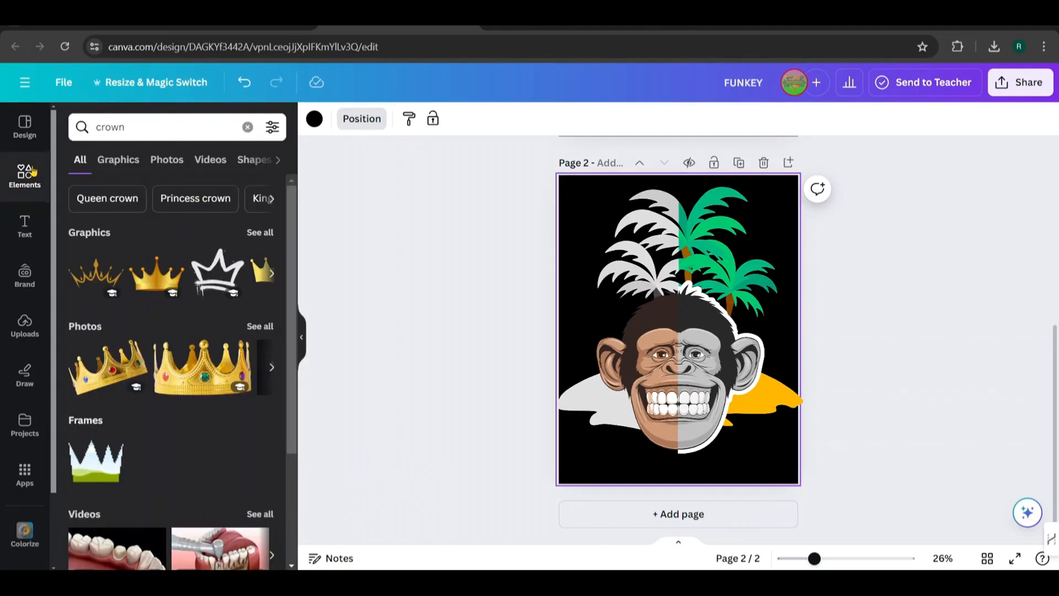
left_click(248, 127)
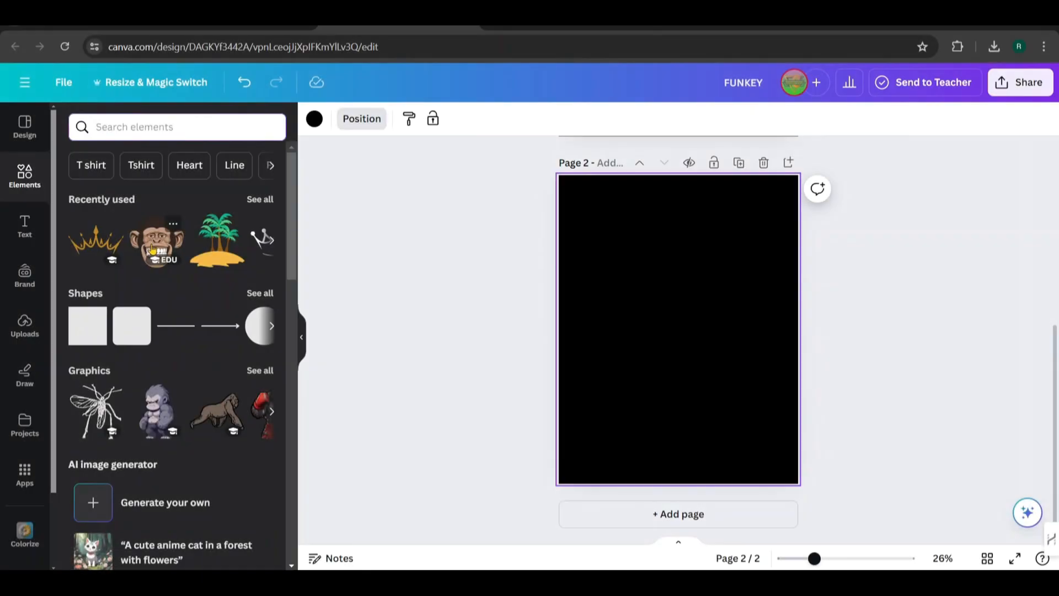
left_click(154, 247)
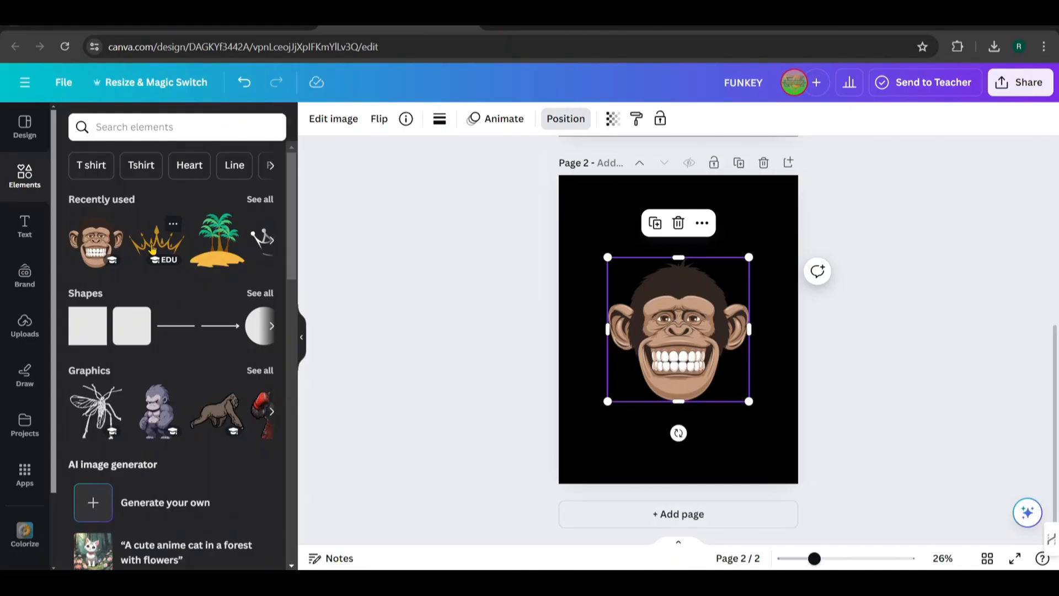
left_click(656, 225)
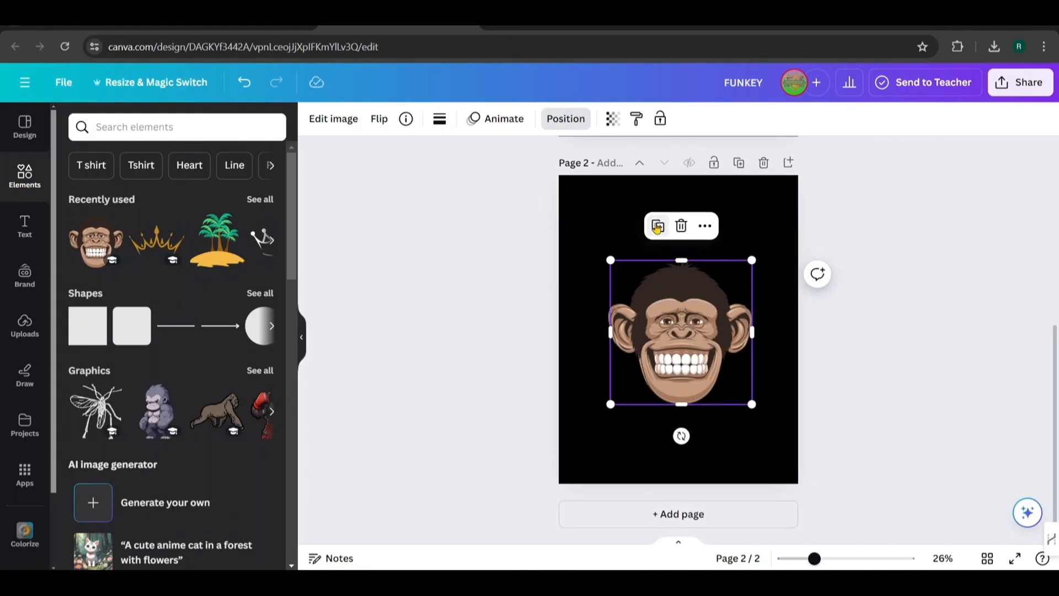
Crop the two monkey faces to opposite vertical halves and join the halves into a single centred face
left_click_drag(698, 330, 731, 327)
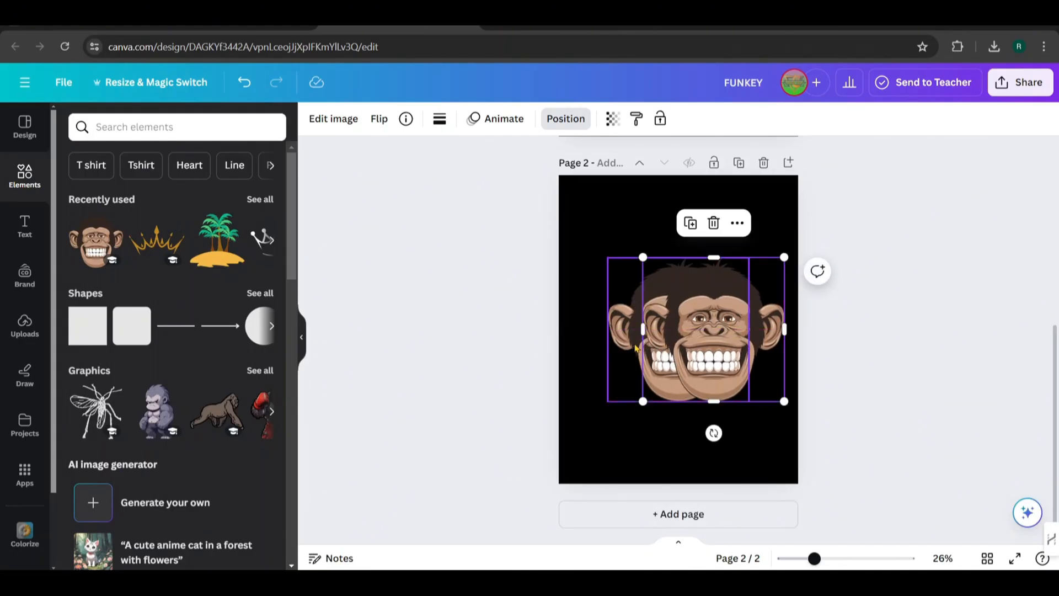
left_click_drag(629, 348, 603, 347)
left_click_drag(724, 330, 694, 331)
left_click(656, 336)
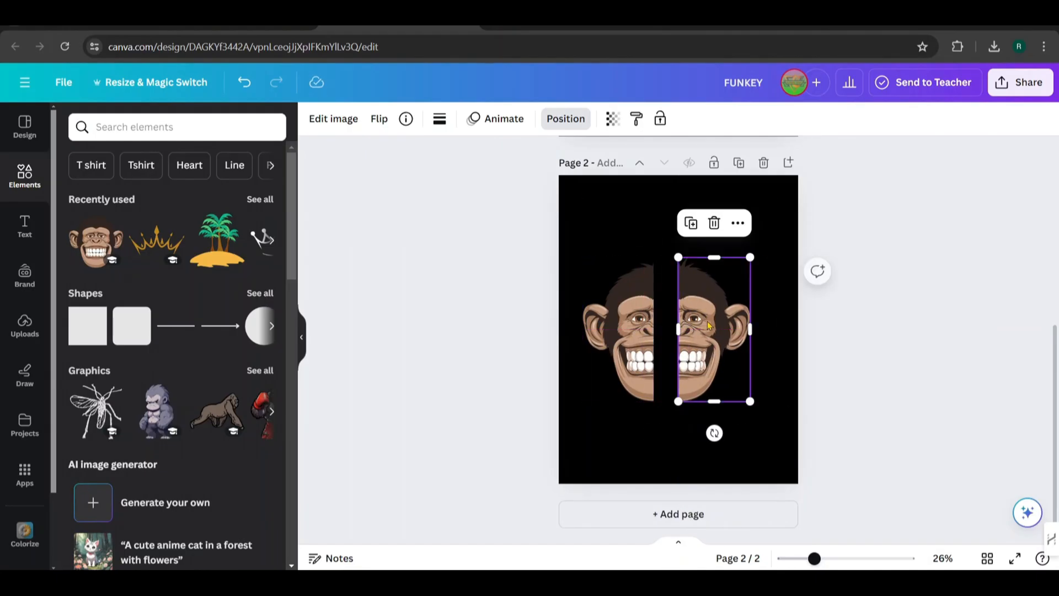
left_click_drag(604, 340, 626, 336)
left_click(674, 432)
left_click(691, 391)
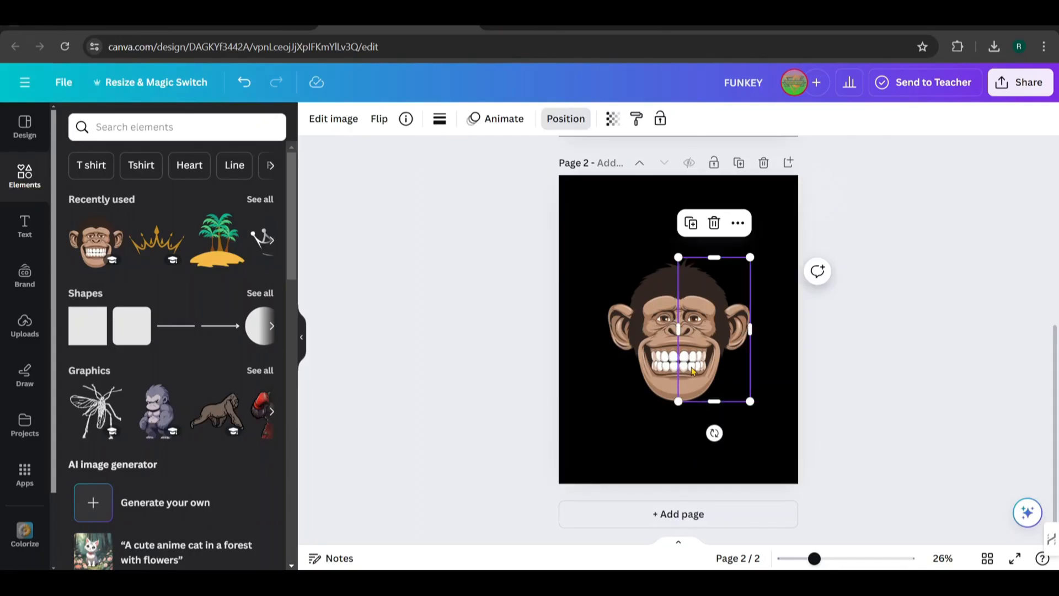
Apply the Ink mono filter to the right half of the monkey face
left_click(333, 129)
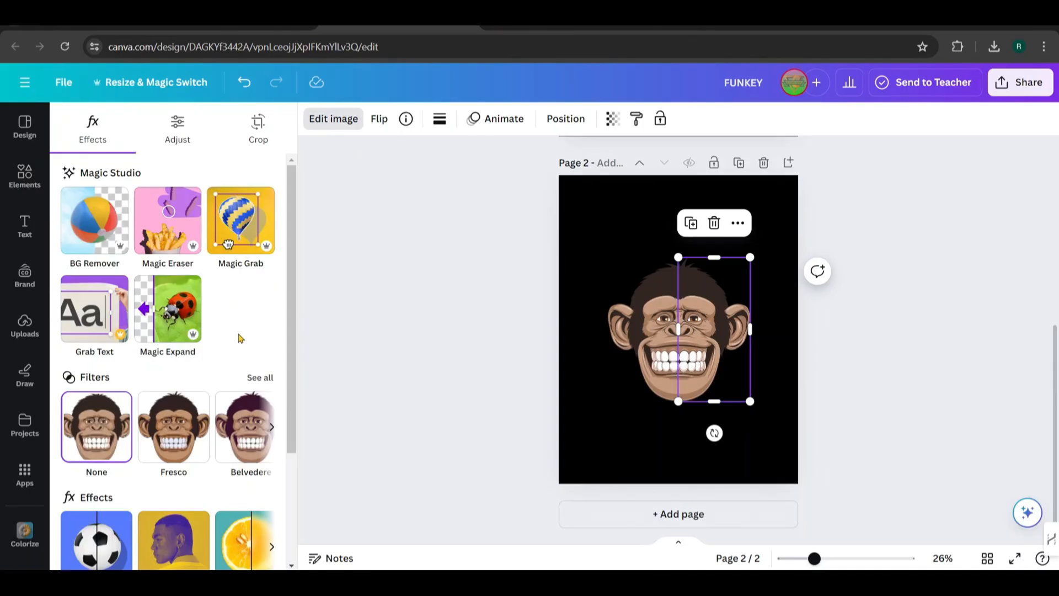
scroll(240, 337, "down", 3)
left_click(257, 242)
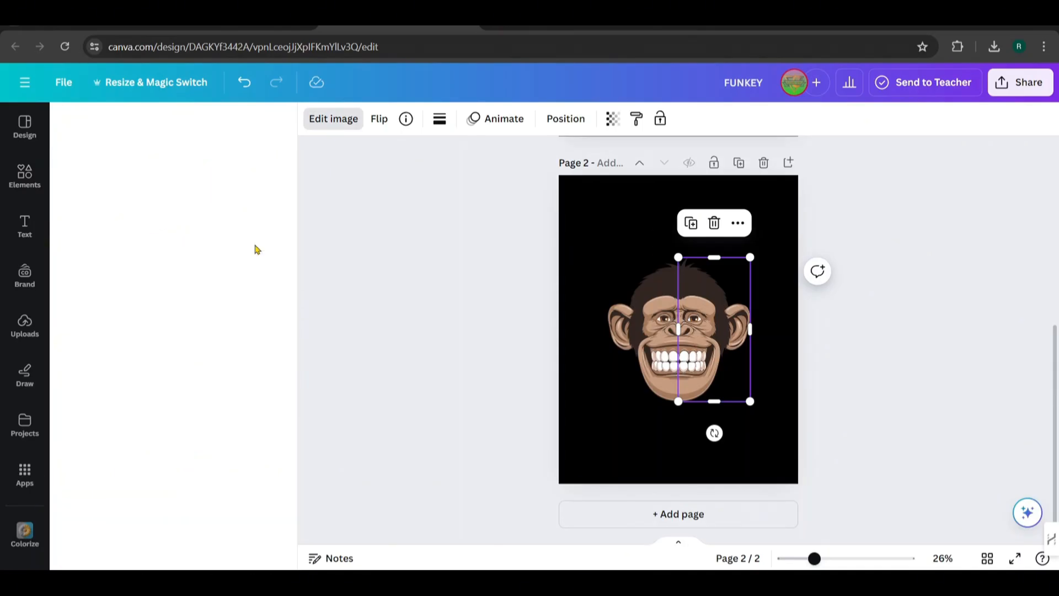
scroll(213, 325, "down", 10)
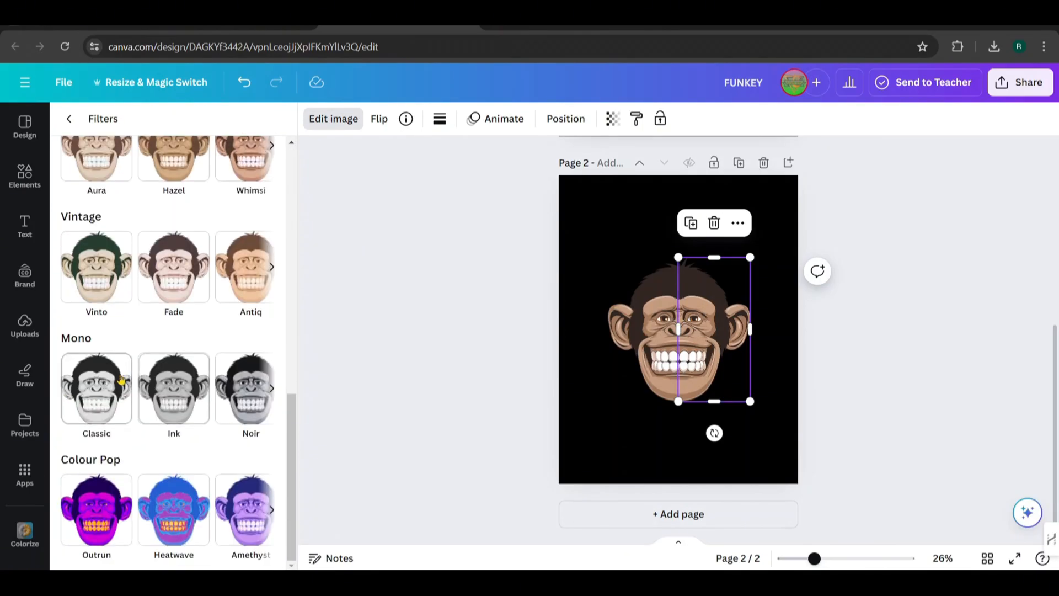
left_click(108, 394)
left_click(182, 408)
left_click(95, 409)
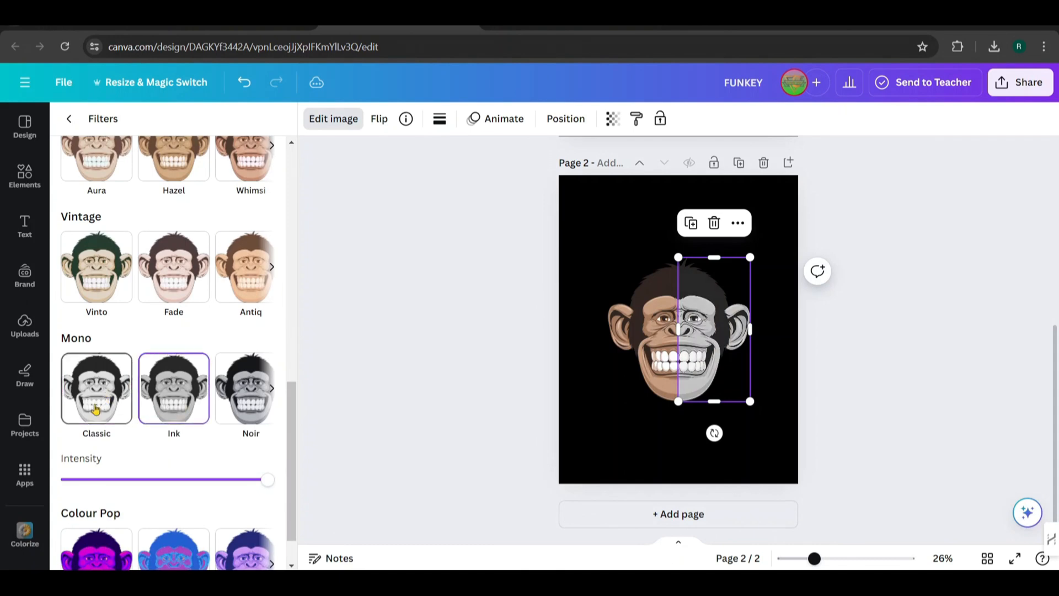
left_click(187, 408)
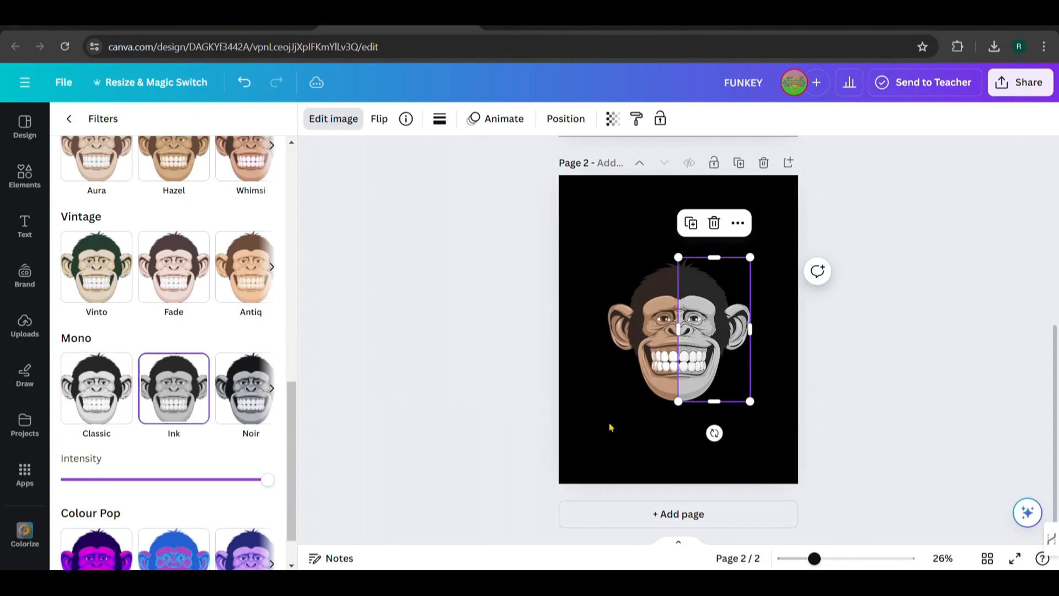
left_click(619, 428)
Add a white Outline shadow of size 50 to the grey right half of the monkey face
left_click(725, 363)
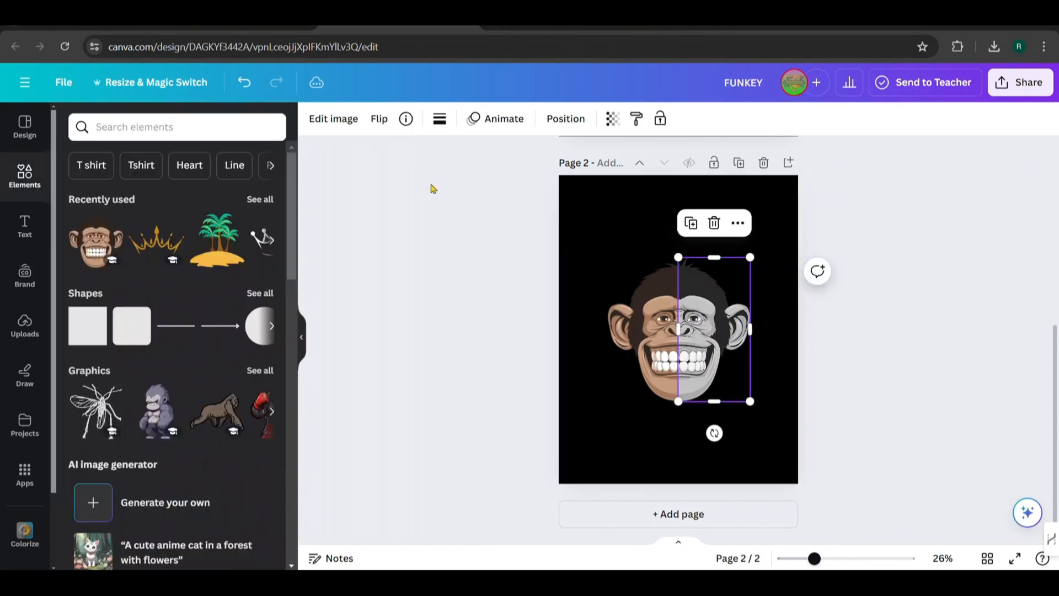
left_click(335, 120)
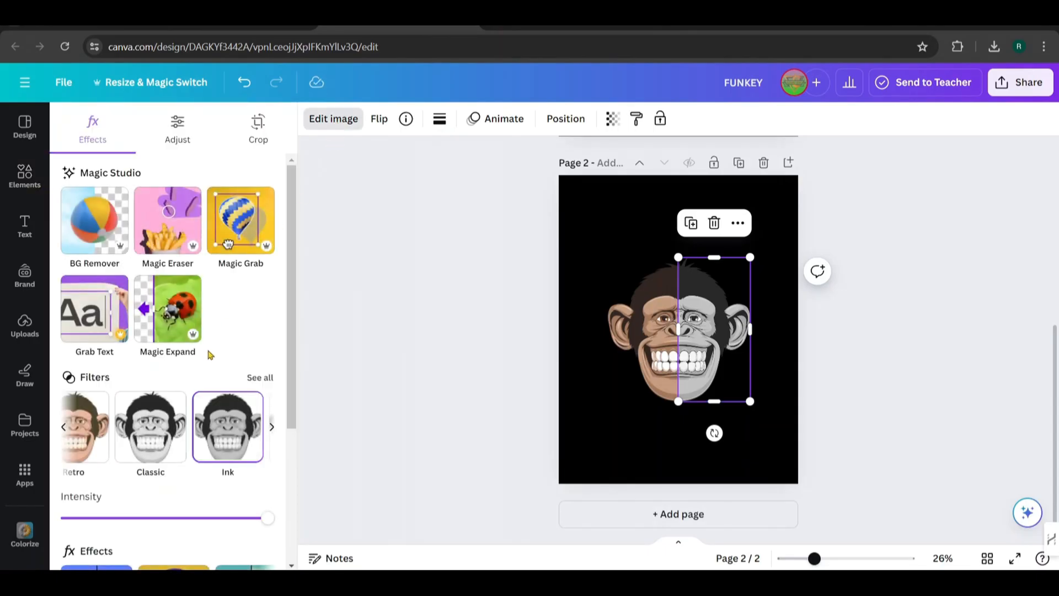
scroll(213, 349, "down", 4)
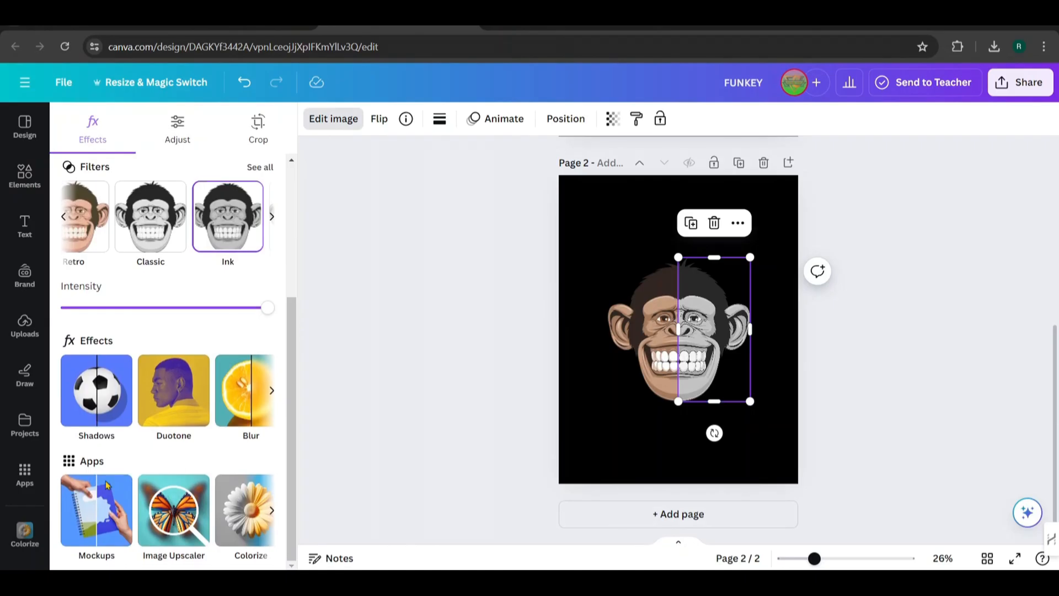
left_click(95, 394)
left_click(244, 286)
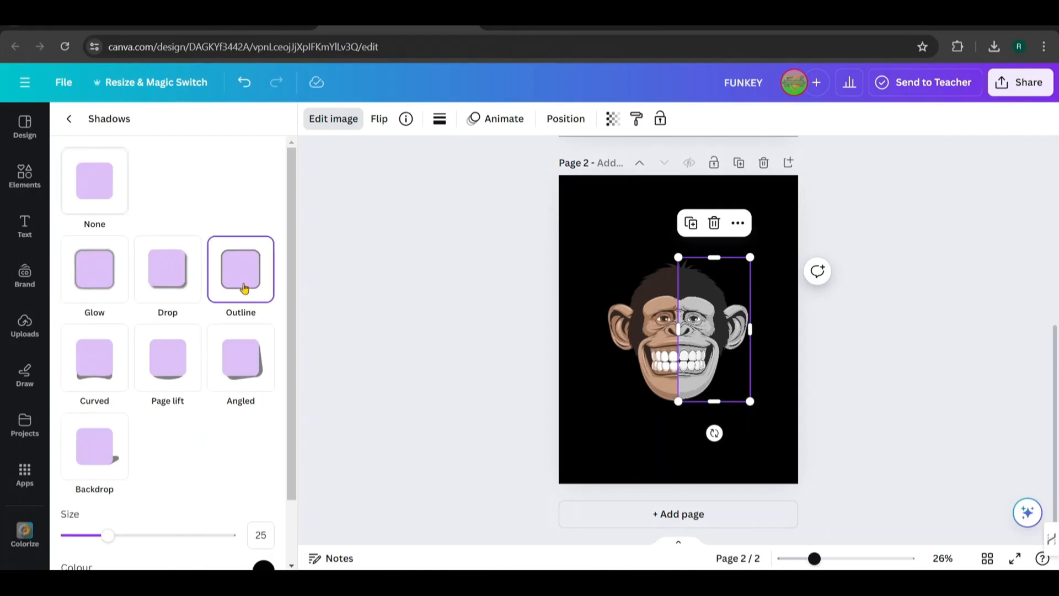
scroll(193, 502, "down", 2)
left_click(264, 495)
left_click_drag(269, 411, 267, 317)
left_click_drag(270, 357, 265, 346)
left_click_drag(108, 460, 146, 461)
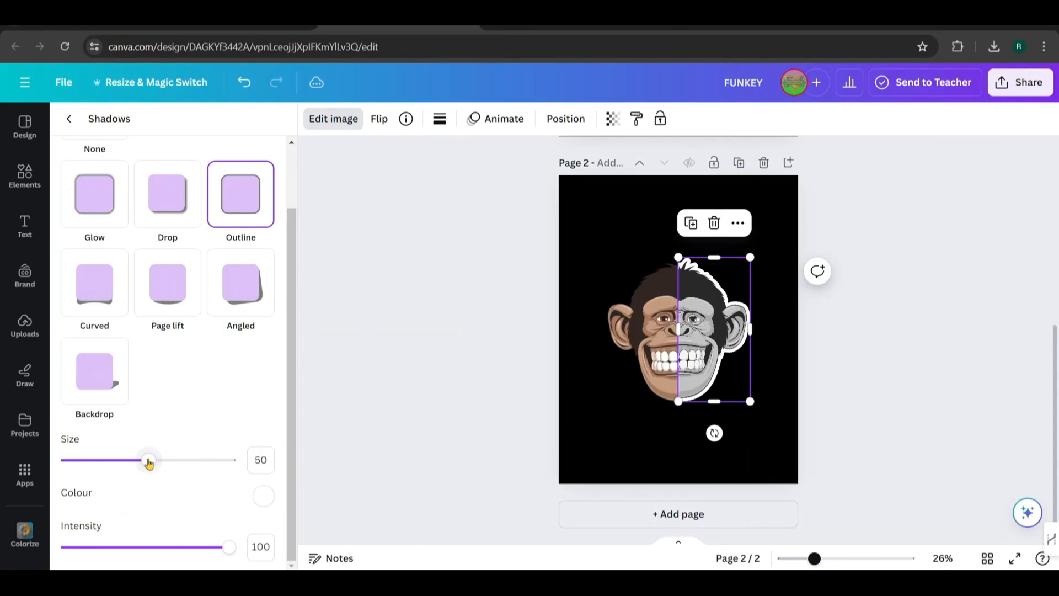
left_click(610, 447)
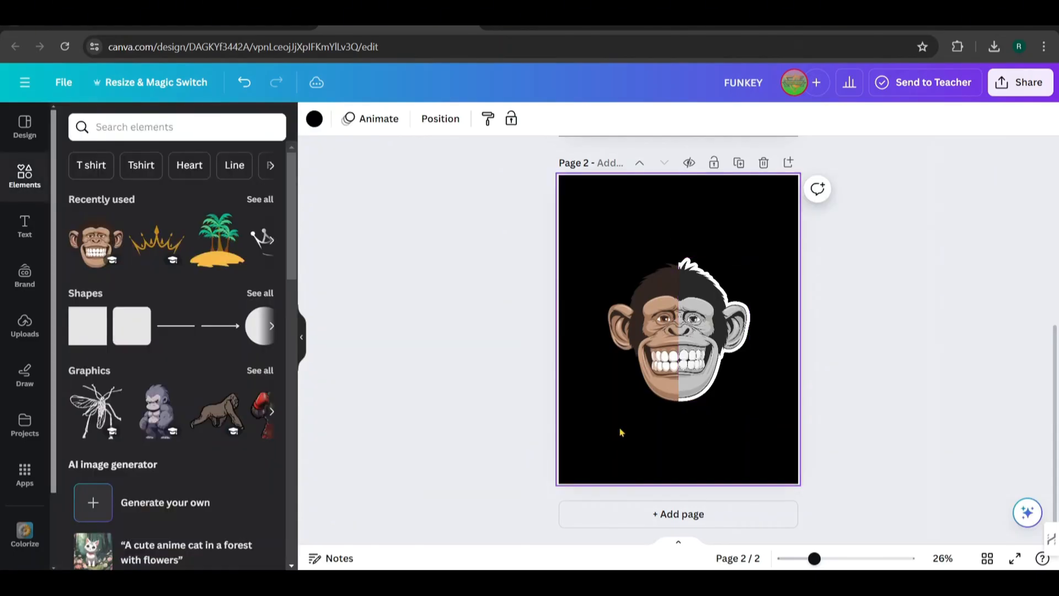
Search the graphics for beach and add the sandy island with three palm trees to page 2
left_click(187, 134)
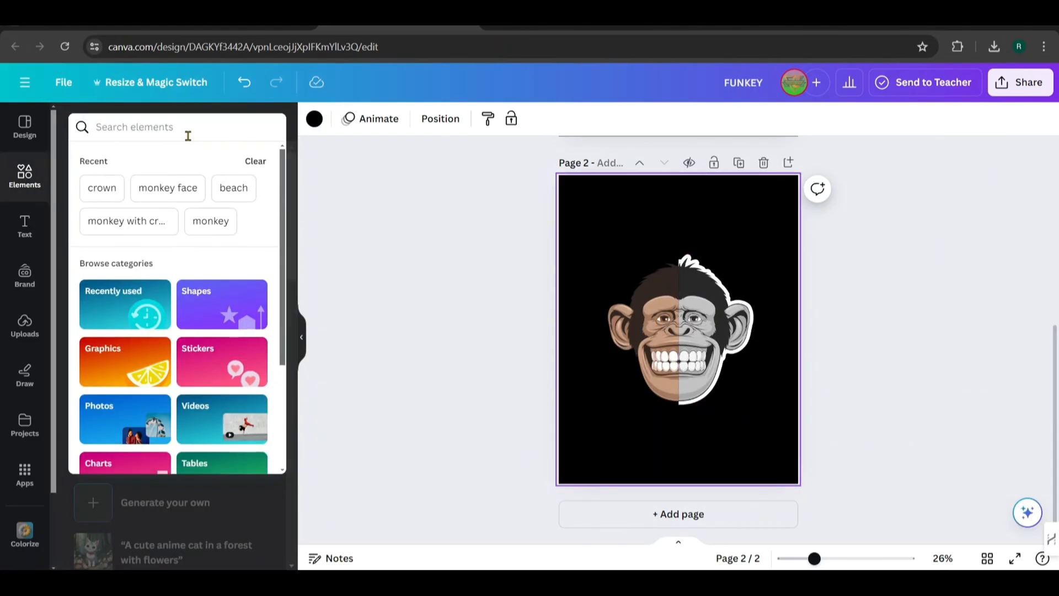
left_click(232, 187)
left_click(122, 165)
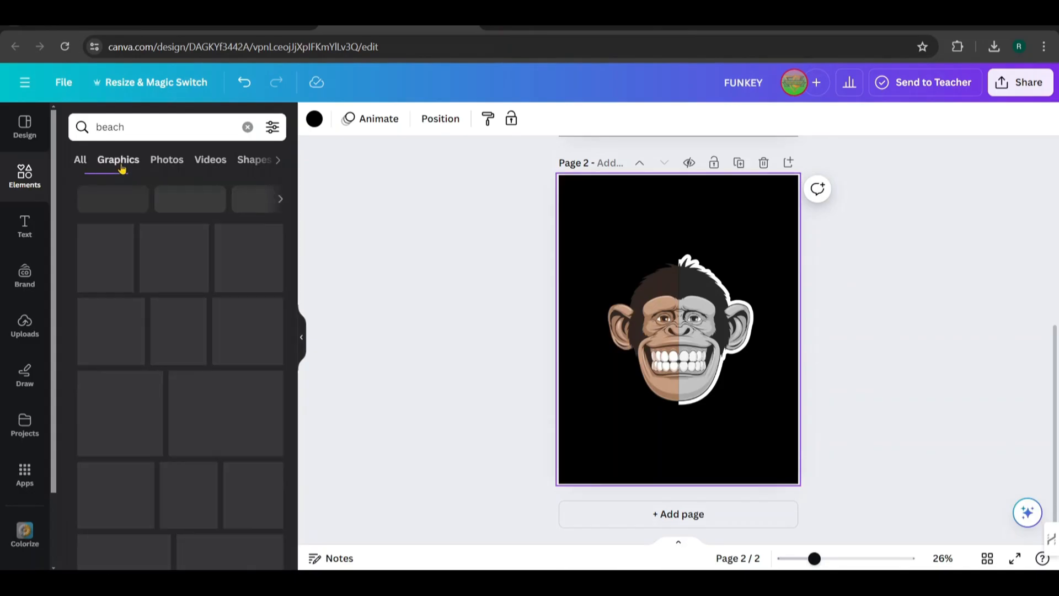
scroll(154, 298, "down", 5)
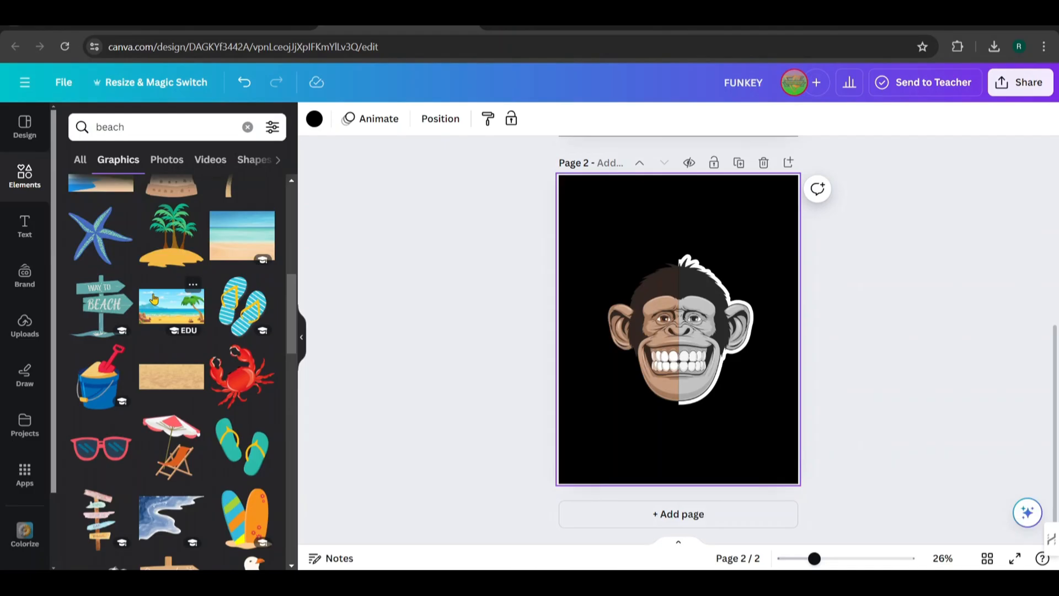
scroll(154, 298, "up", 1)
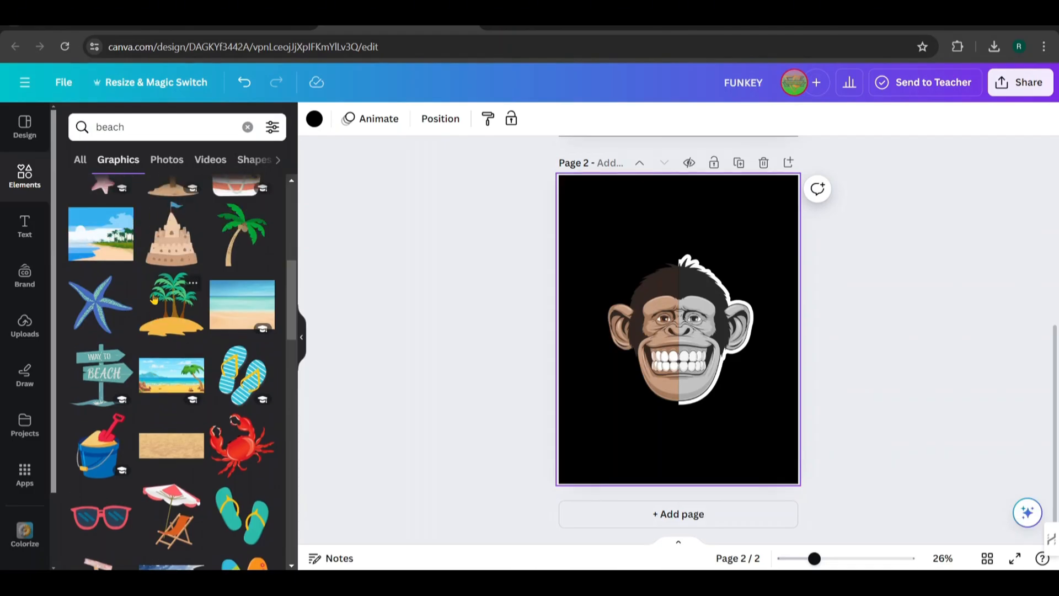
left_click(154, 299)
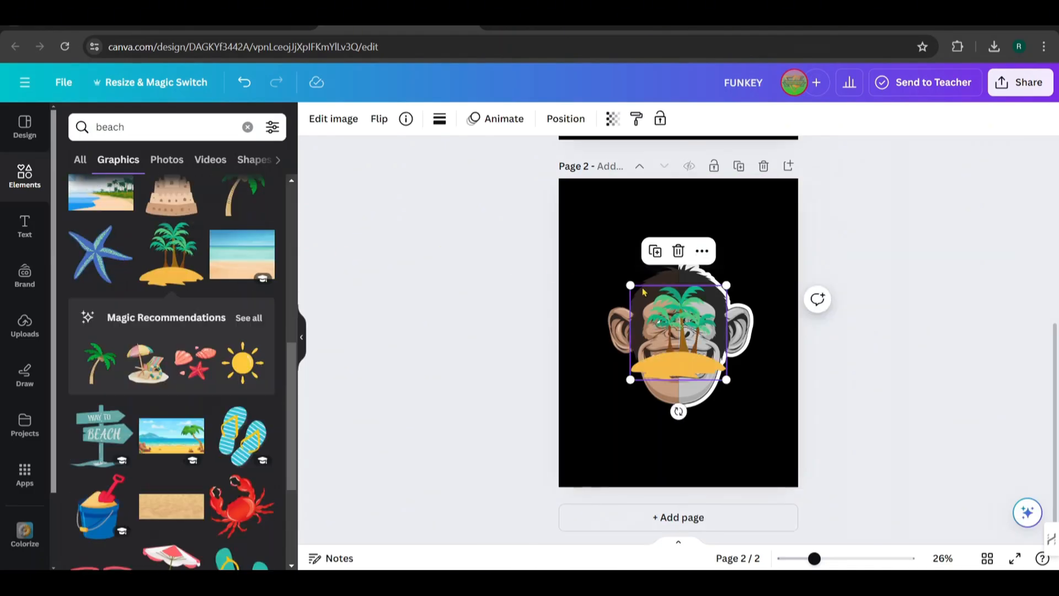
Enlarge the palm island until it is wider than the monkey face and centre it horizontally over the face
left_click_drag(630, 285, 577, 230)
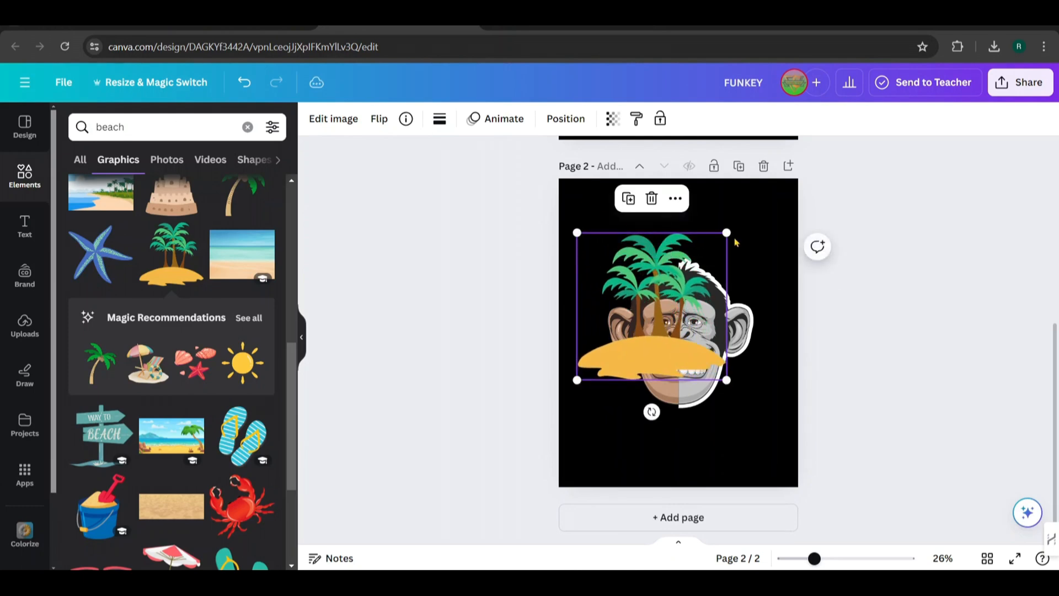
left_click_drag(726, 229, 775, 191)
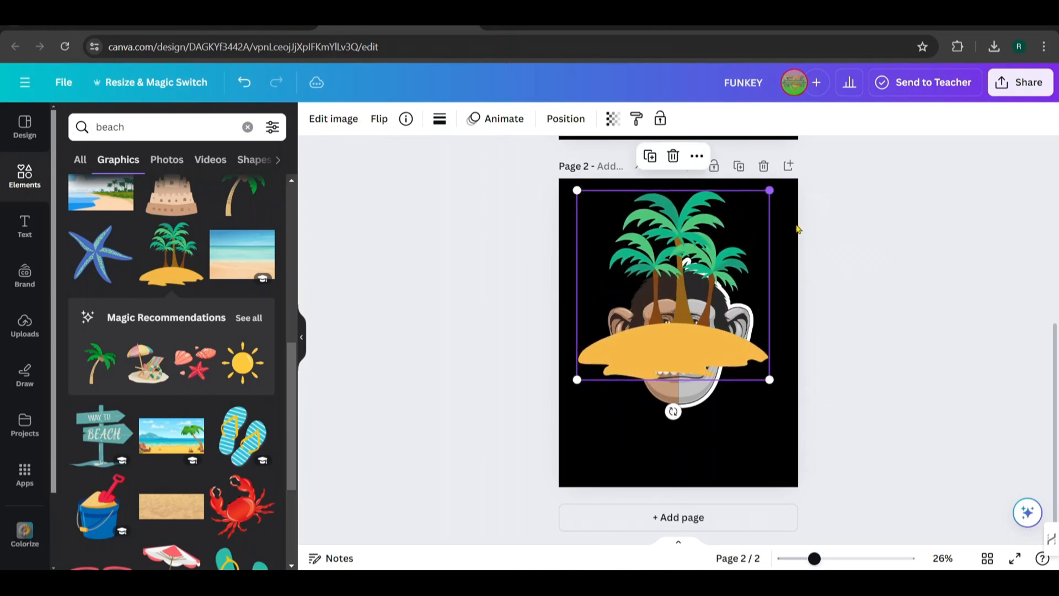
mouse_move(717, 258)
left_mouse_down()
mouse_move(730, 259)
mouse_move(722, 271)
left_mouse_up()
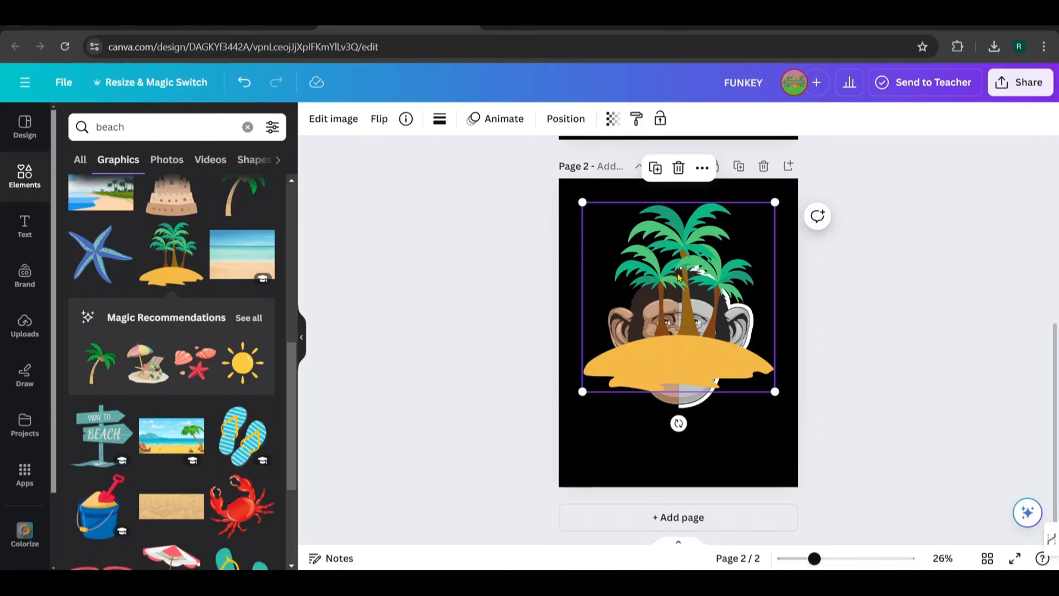
Crop the palm island graphic to its left half, ending at the monkey face's centre line
left_click(334, 119)
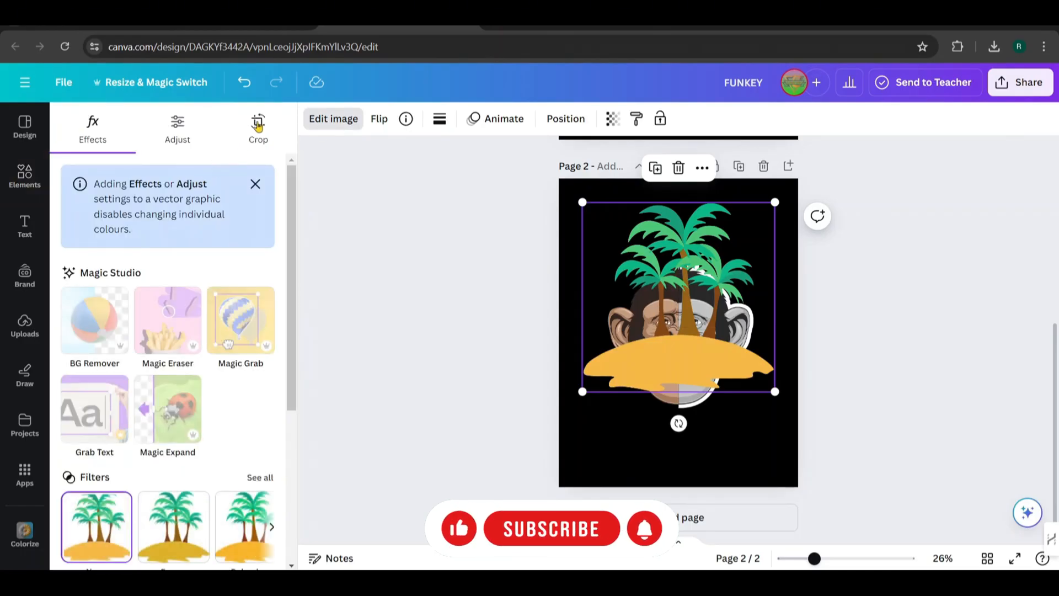
left_click(258, 126)
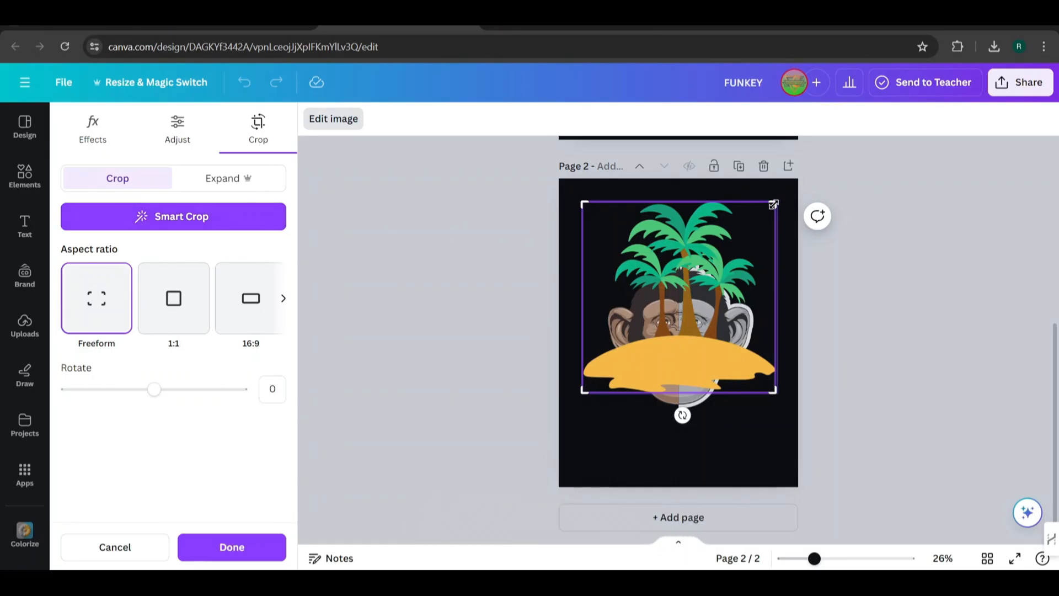
left_click_drag(771, 205, 680, 197)
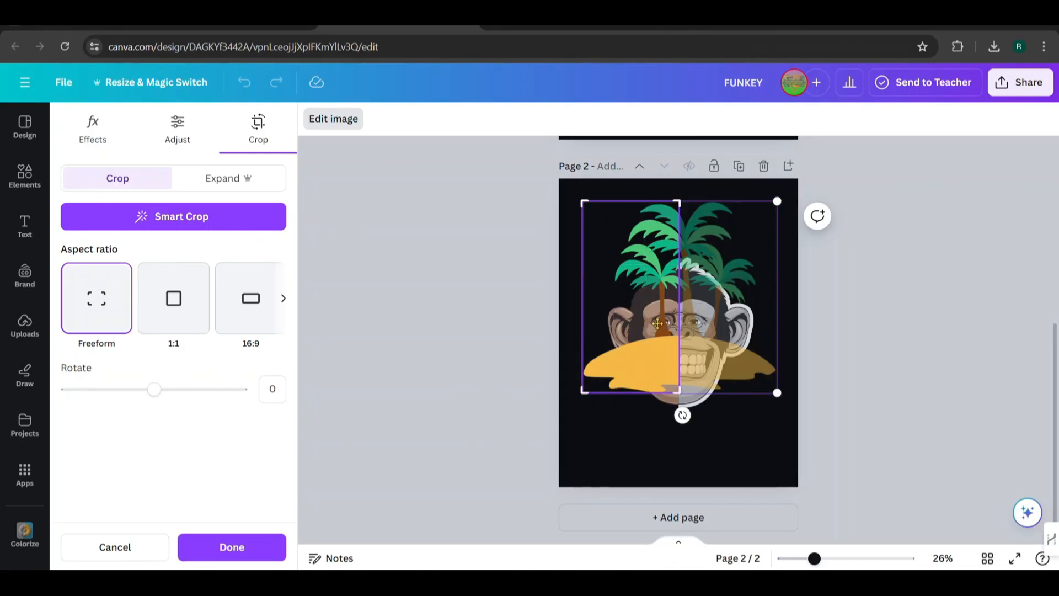
left_click(232, 546)
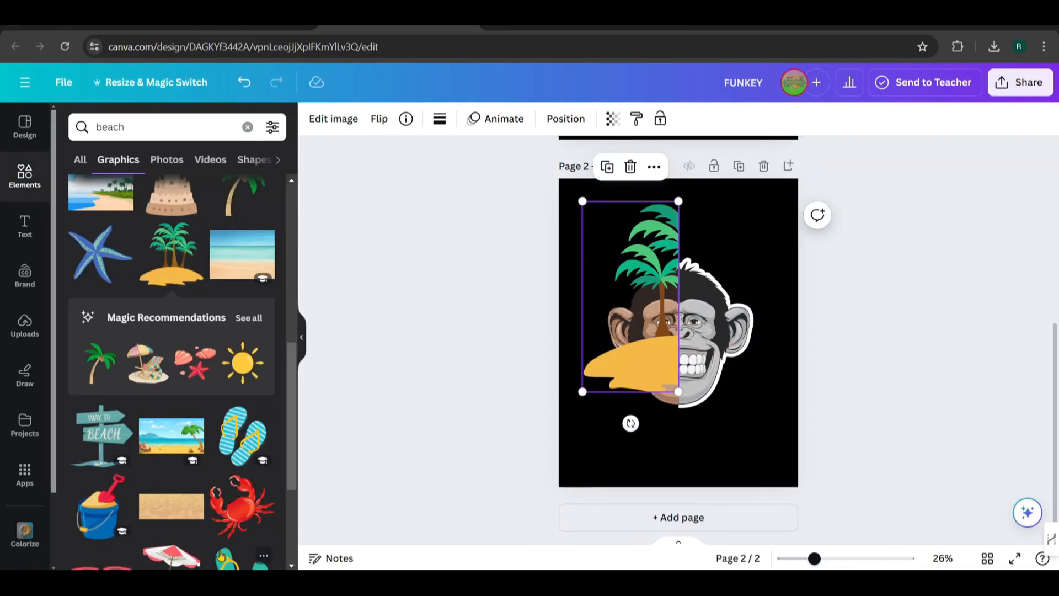
Duplicate the half palm island, align the copy over the original and recrop the copy to the right half
left_click(609, 169)
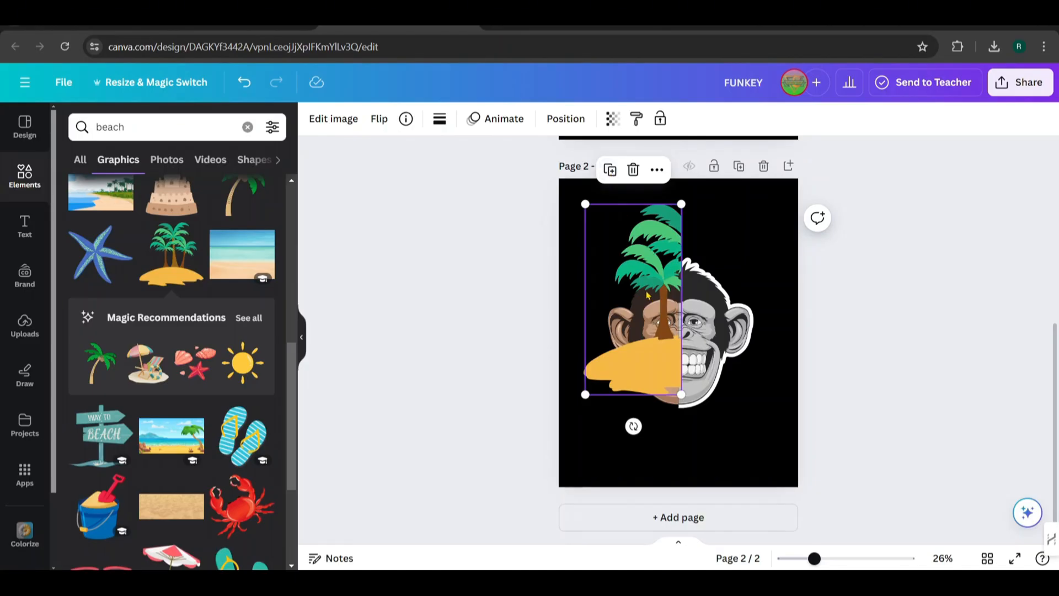
left_click_drag(648, 295, 645, 294)
left_click(634, 340)
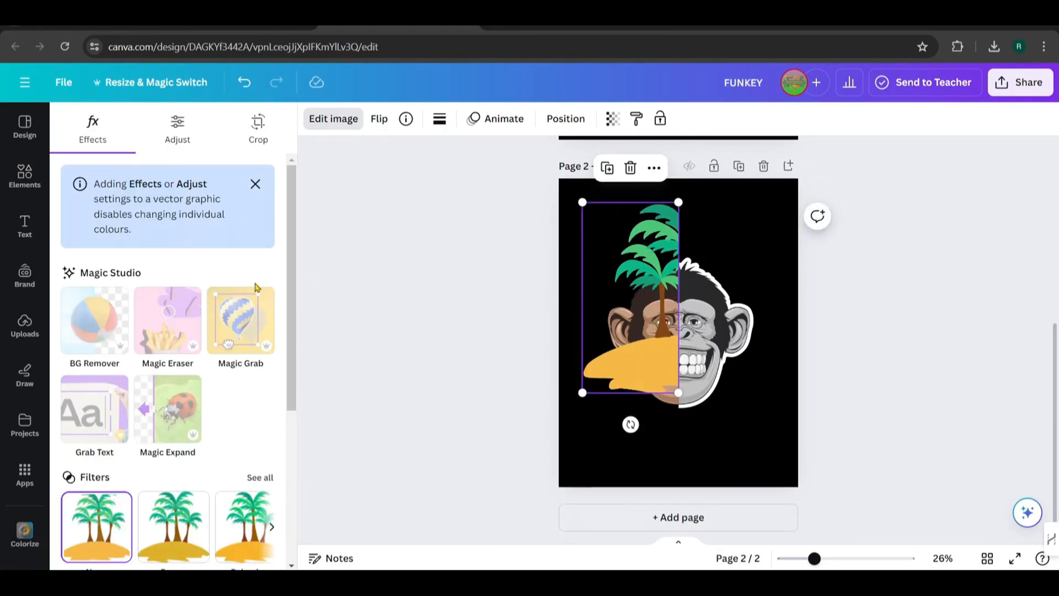
scroll(255, 286, "down", 3)
scroll(193, 182, "up", 3)
left_click(249, 143)
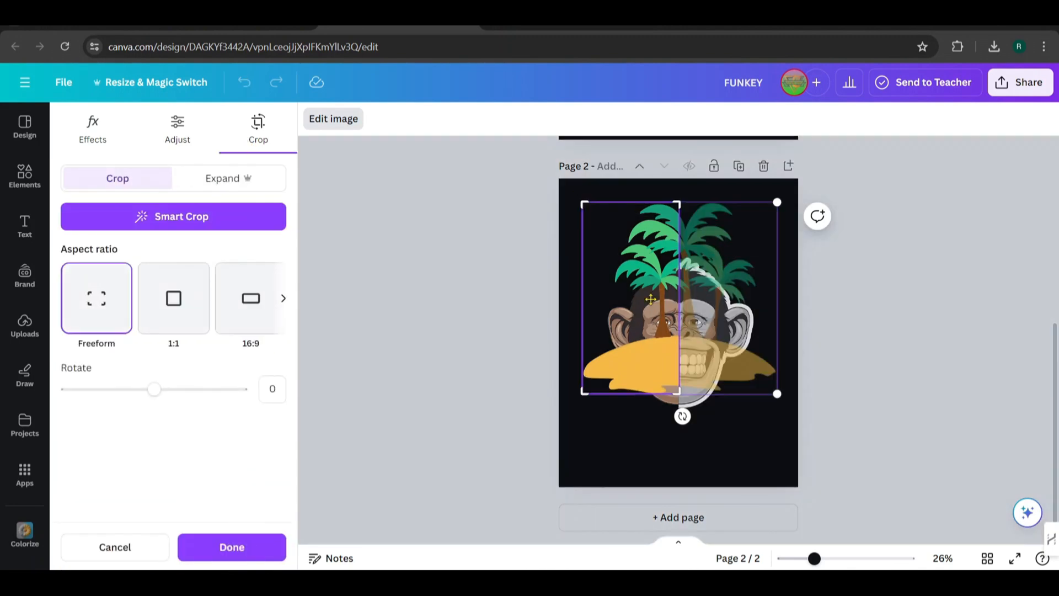
left_click_drag(677, 203, 777, 202)
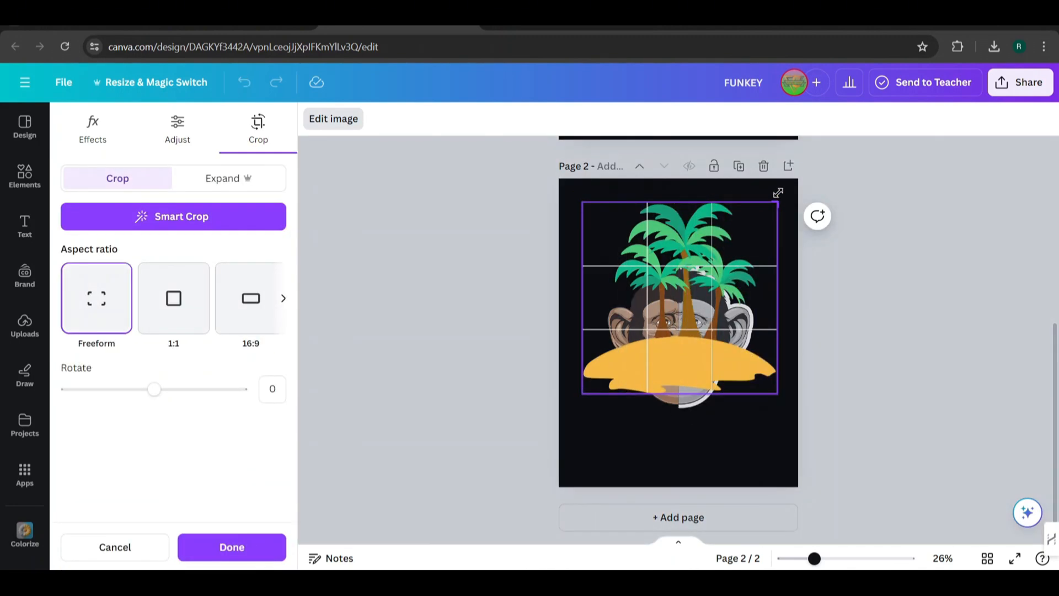
left_click_drag(584, 203, 680, 203)
Apply the Classic mono filter to the left half of the palm island
left_click(644, 299)
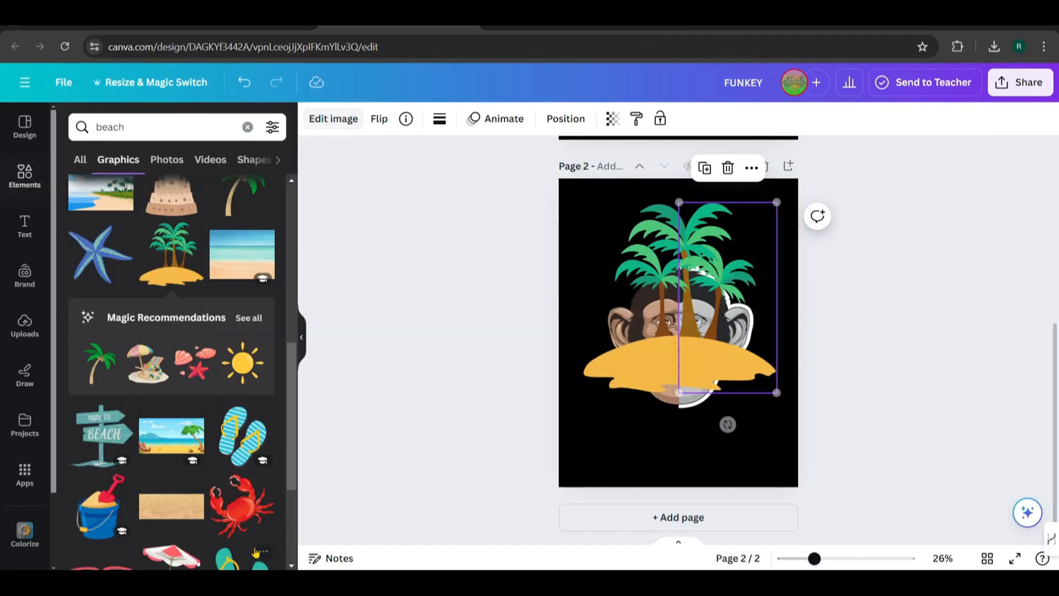
left_click(331, 119)
scroll(197, 277, "down", 4)
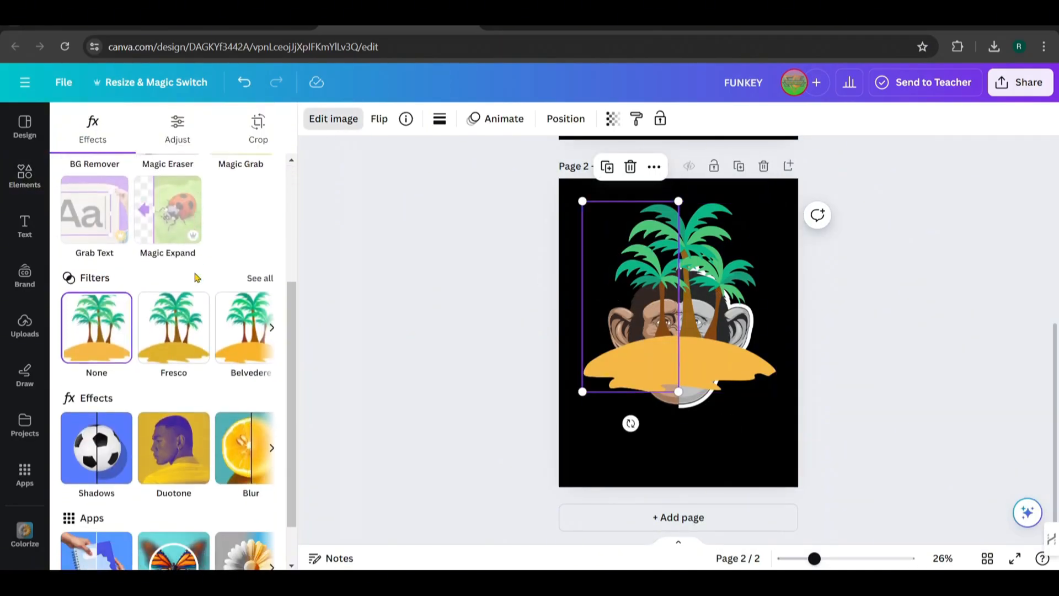
left_click(261, 274)
scroll(173, 344, "down", 4)
scroll(173, 343, "down", 10)
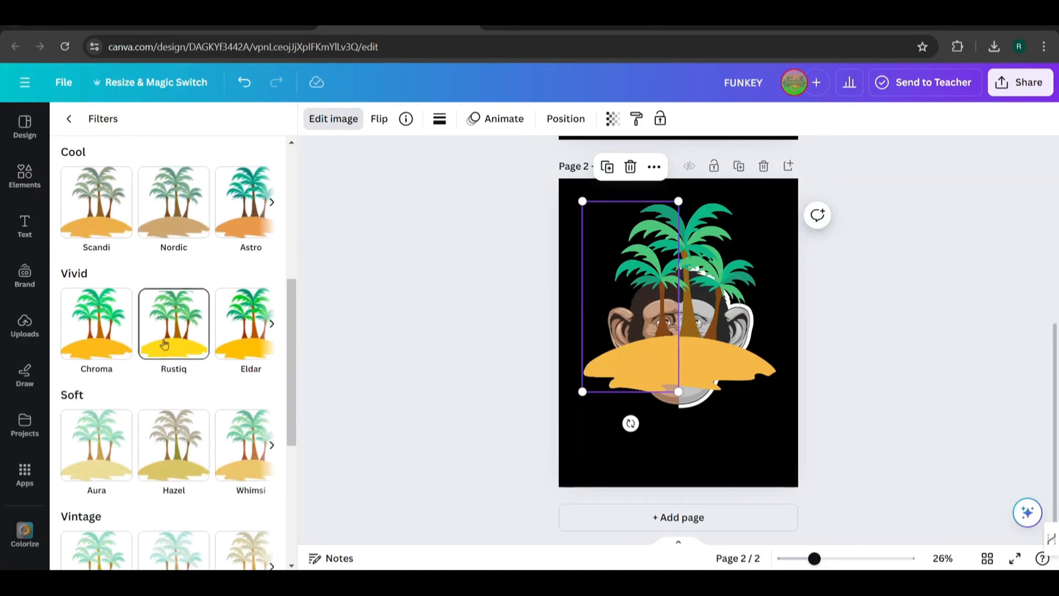
left_click(97, 382)
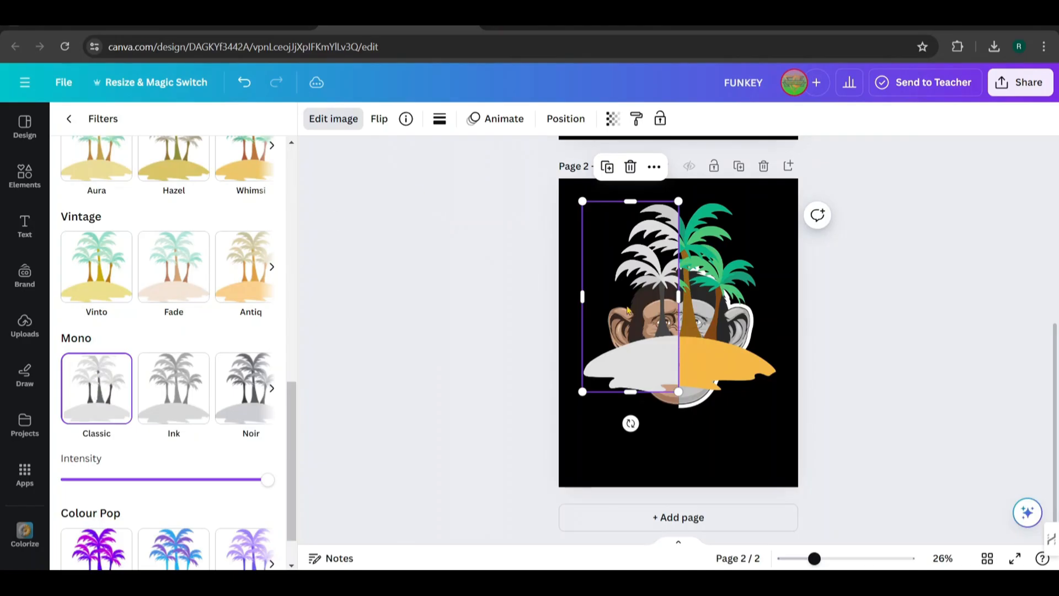
left_click(736, 444)
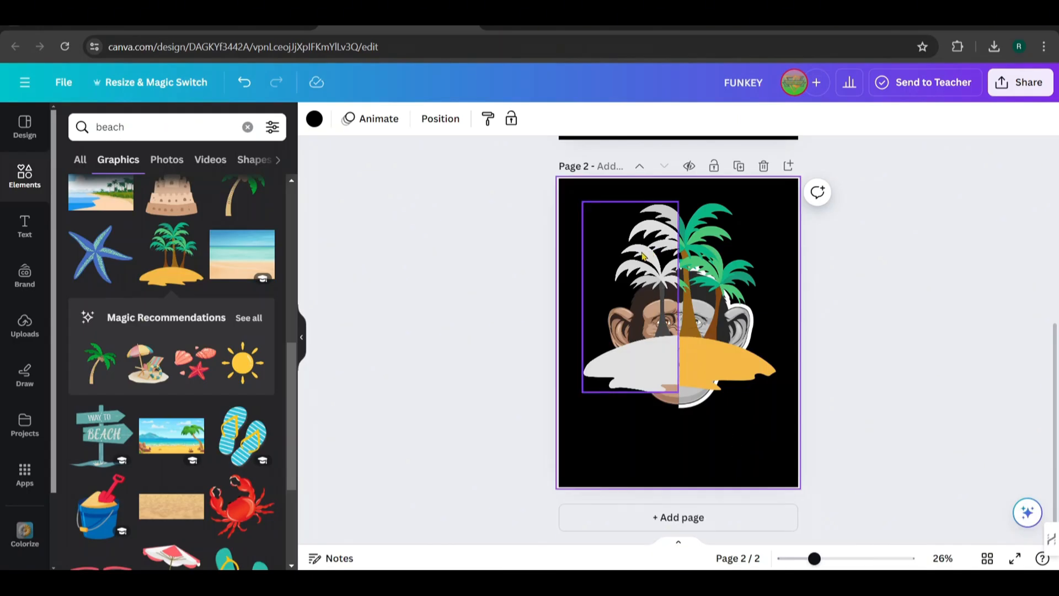
Reorder the layers on page 2 so both palm island halves sit behind the monkey face halves and above the background
left_click(423, 121)
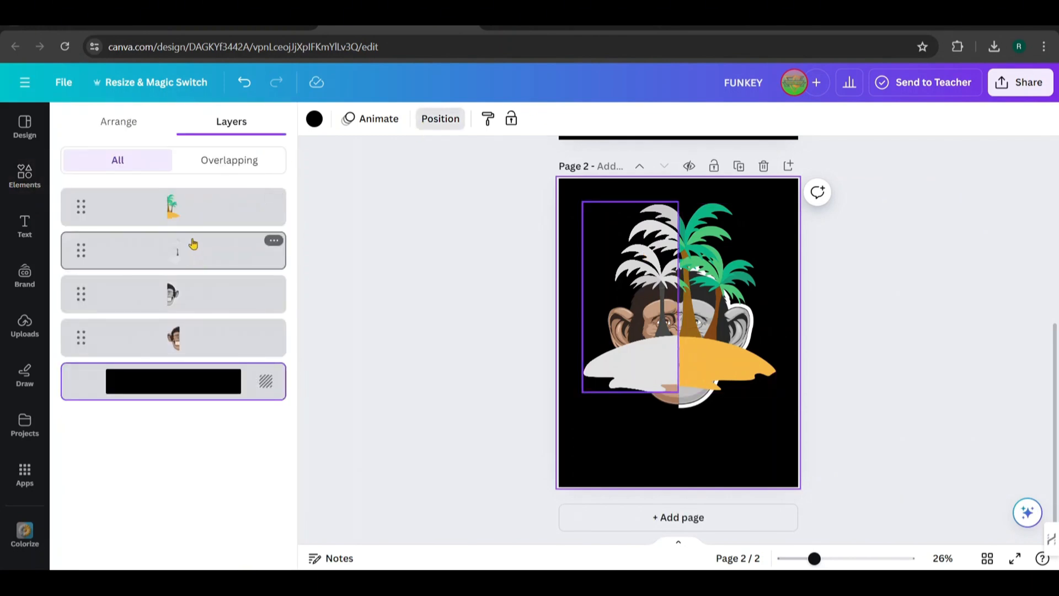
left_click_drag(196, 259, 196, 337)
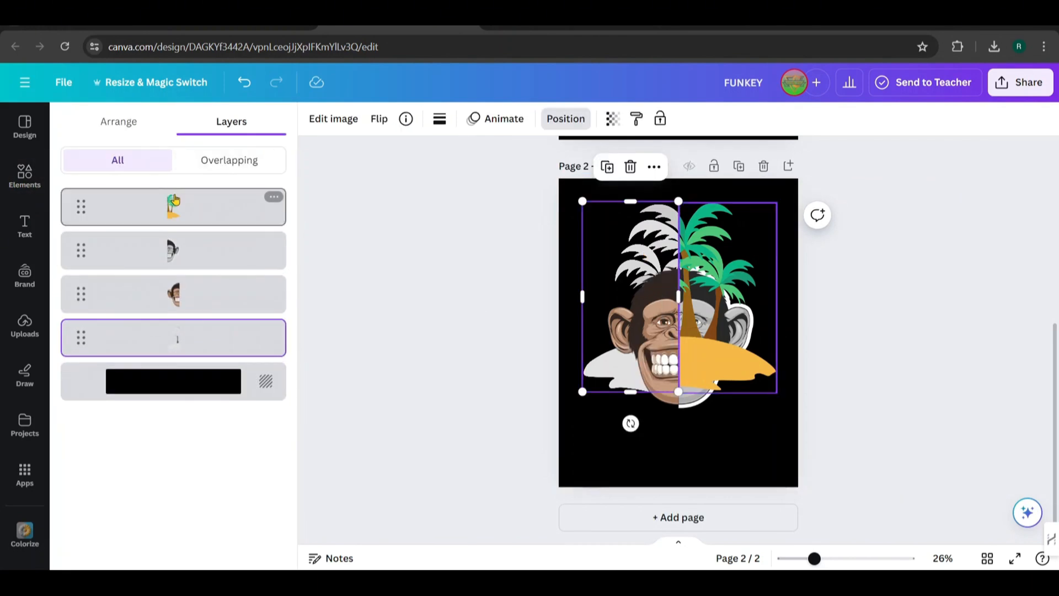
mouse_move(176, 199)
left_mouse_down()
mouse_move(165, 312)
mouse_move(174, 302)
left_mouse_up()
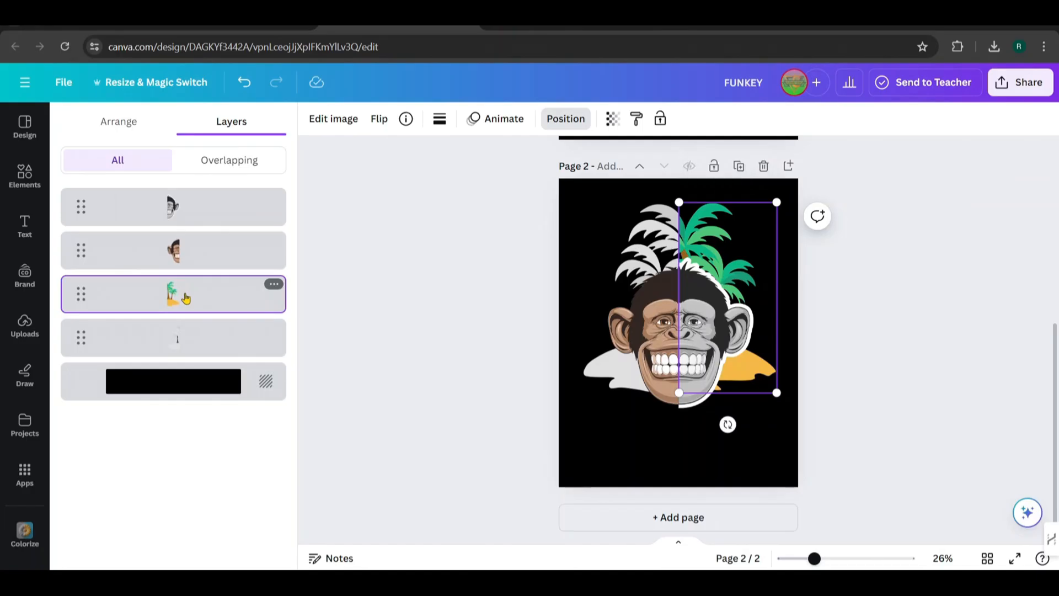
Group the two palm island halves and enlarge the group slightly so it nearly spans the page width
left_click(182, 329, "shift")
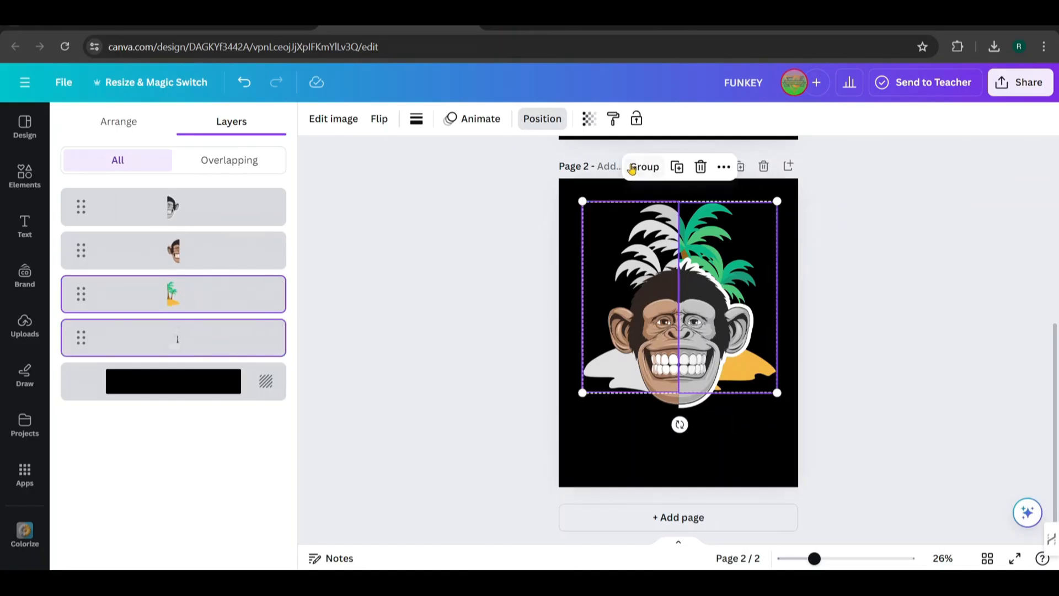
left_click(644, 167)
left_click_drag(630, 240, 624, 238)
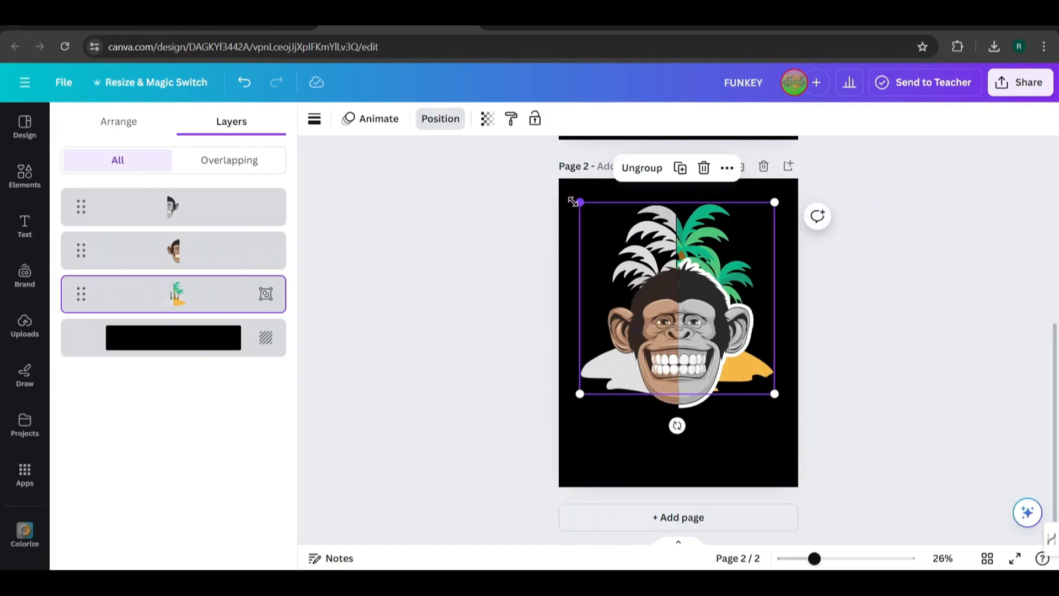
mouse_move(573, 202)
left_mouse_down()
mouse_move(562, 183)
mouse_move(569, 191)
left_mouse_up()
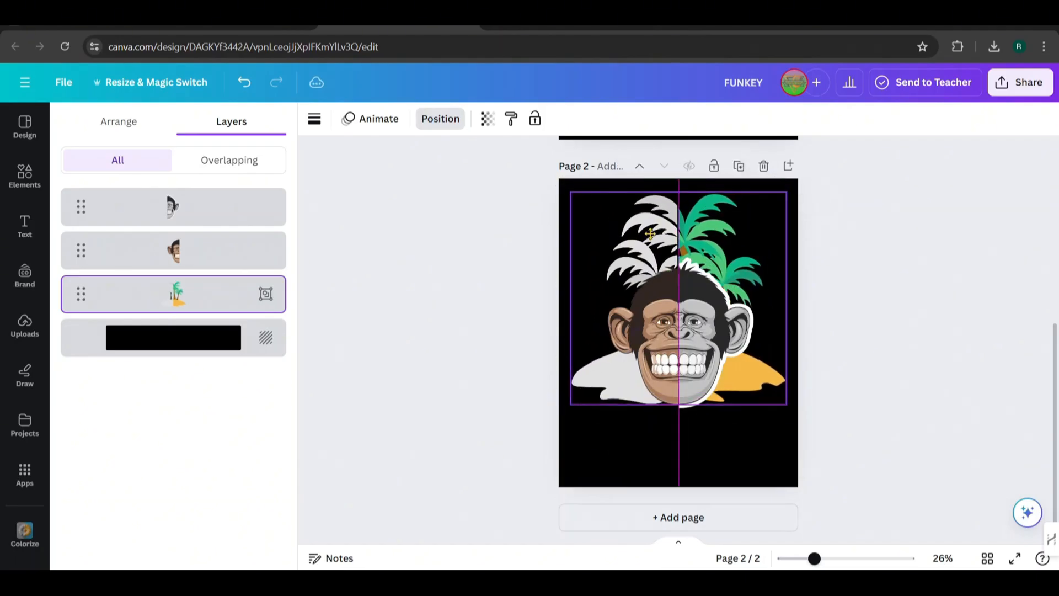
Group the two monkey face halves and move the face lower over the palm island
left_click(641, 439)
left_click(657, 331)
left_click(702, 325, "shift")
left_click(667, 221)
left_click_drag(662, 311, 667, 366)
Select the monkey face and palm island groups together and shift them slightly down the page
left_click(633, 461)
left_click(634, 449)
left_click_drag(569, 189, 794, 425)
left_click_drag(712, 247, 713, 257)
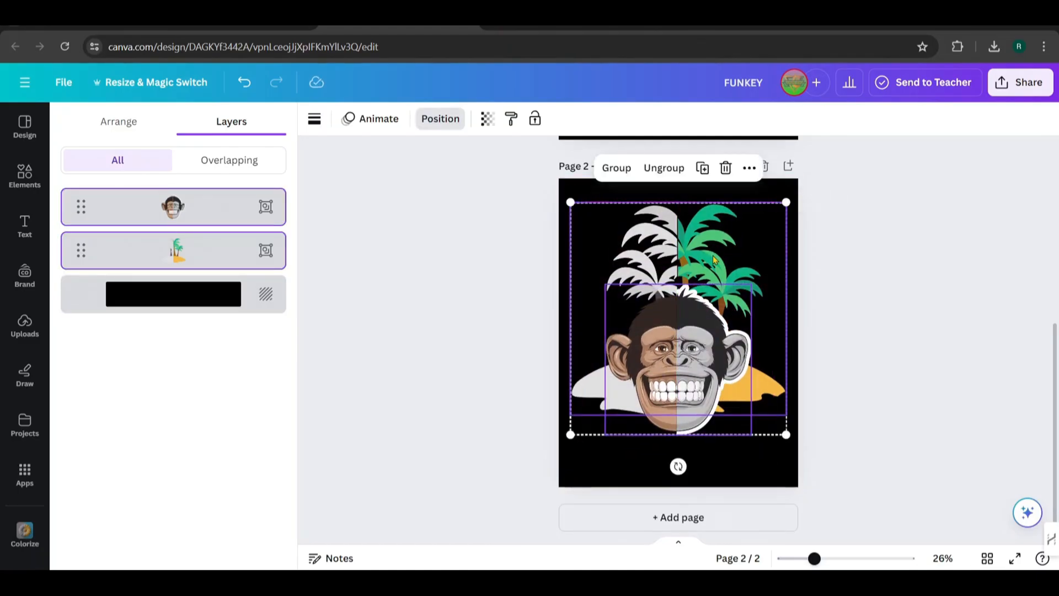
left_click(608, 194)
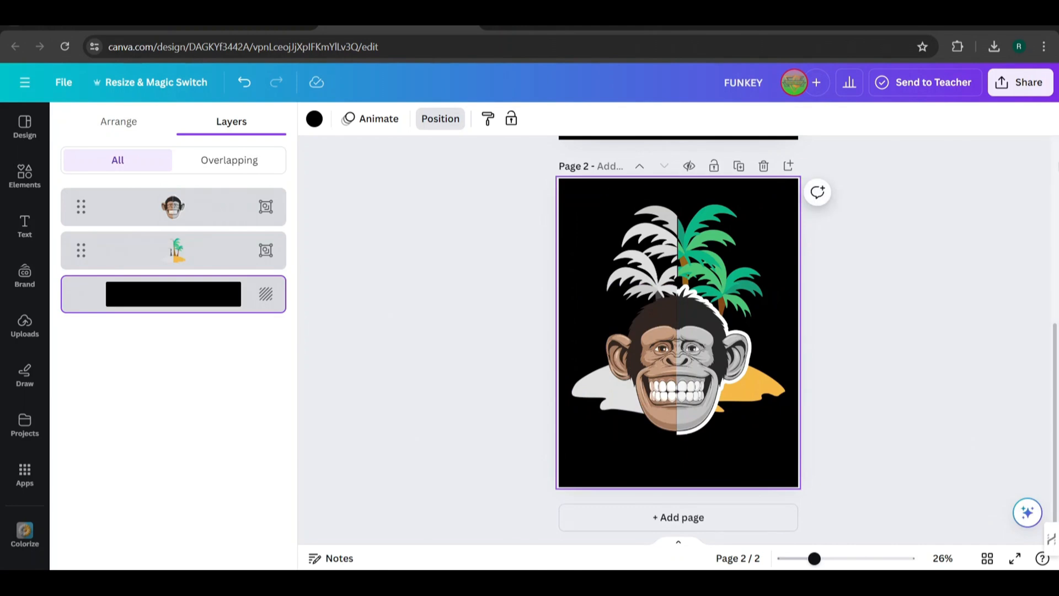
left_click(844, 381)
Apply the Outline effect in white to the solid FUNKEY text on page 1
scroll(689, 381, "up", 6)
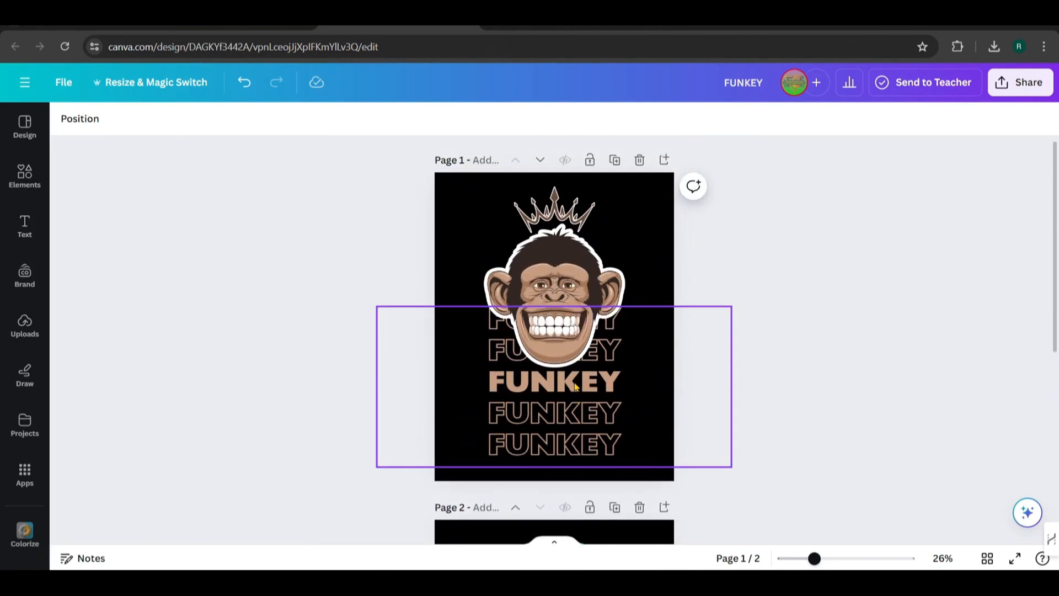
left_click(575, 386)
left_click_drag(489, 387, 618, 380)
left_click(512, 122)
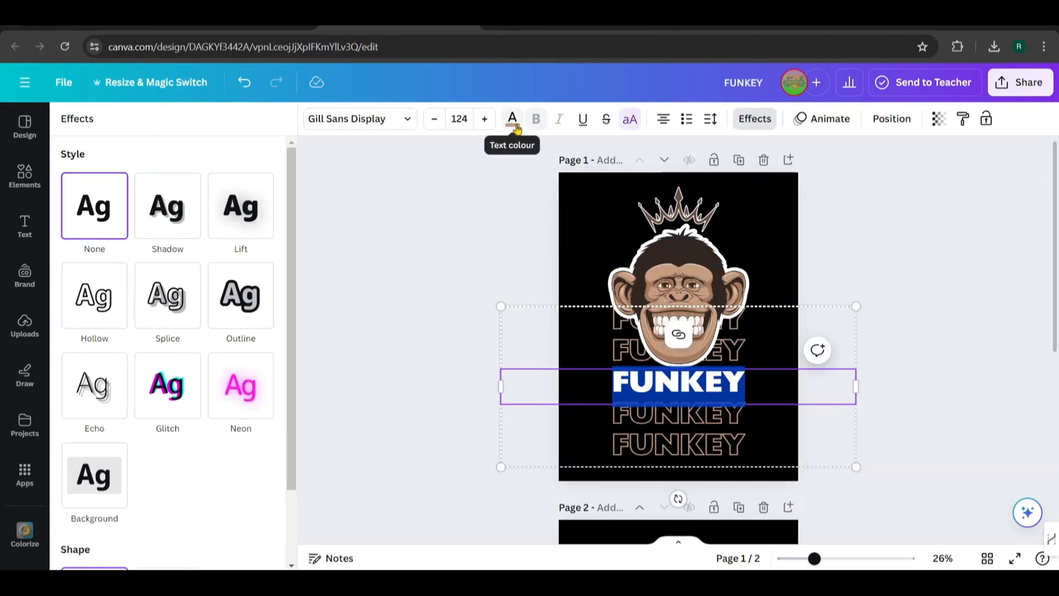
scroll(180, 359, "down", 2)
left_click(239, 227)
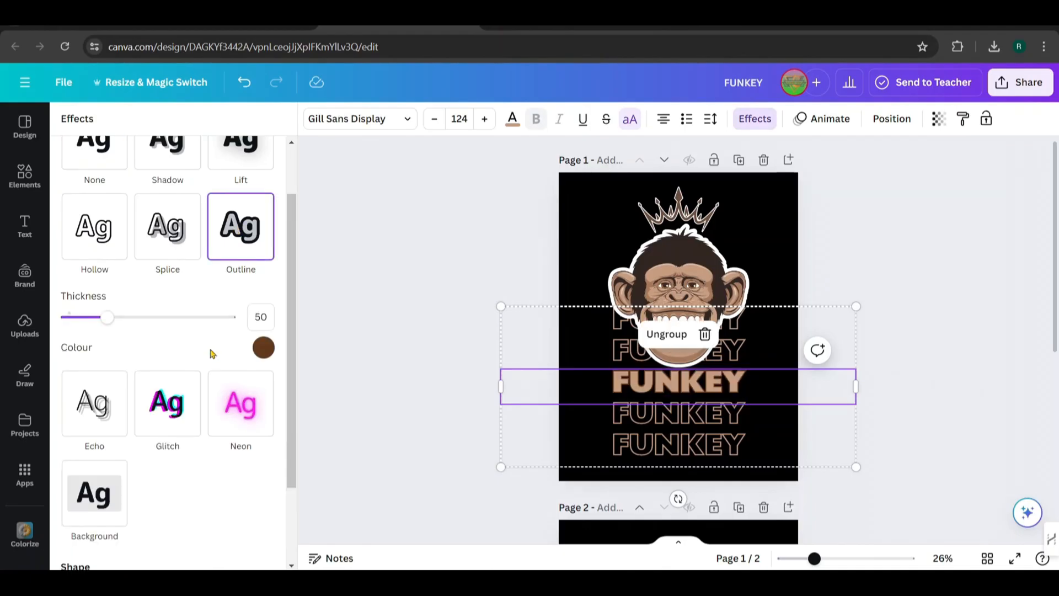
scroll(236, 467, "down", 2)
left_click(263, 239)
left_click(239, 455)
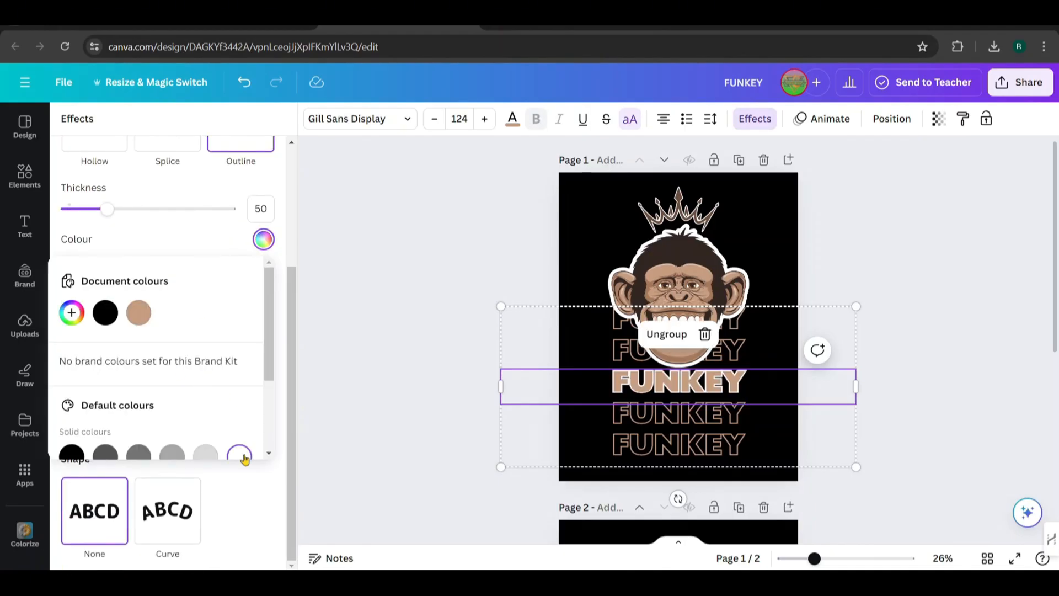
Set the outline thickness of the solid FUNKEY text to 80
left_click(263, 518)
scroll(134, 259, "up", 3)
mouse_move(106, 348)
left_mouse_down()
mouse_move(131, 361)
mouse_move(98, 362)
left_mouse_up()
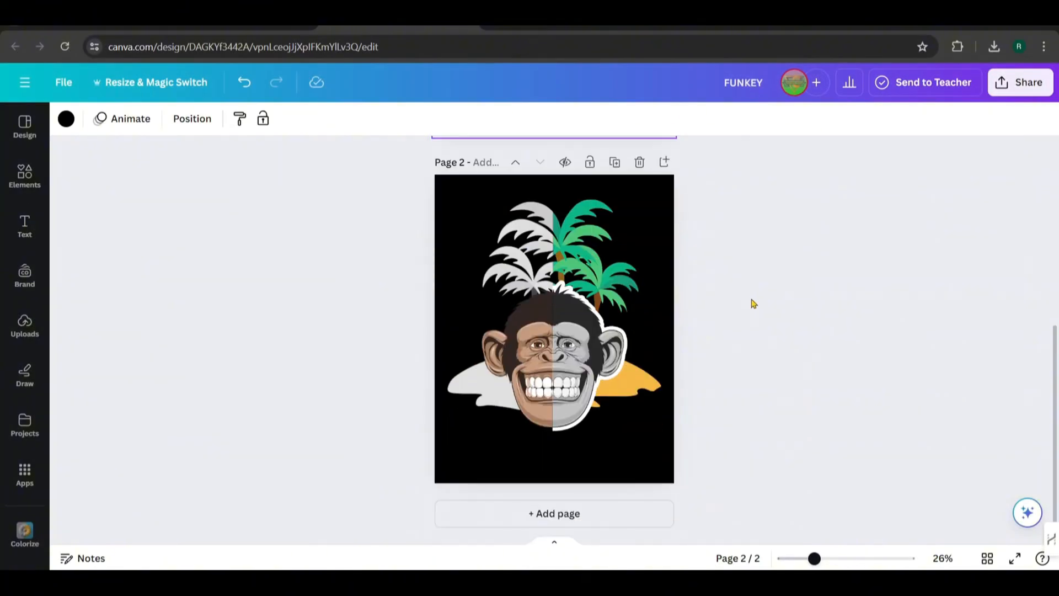
Download both pages as PNG files with a transparent background at size 2
scroll(753, 303, "up", 5)
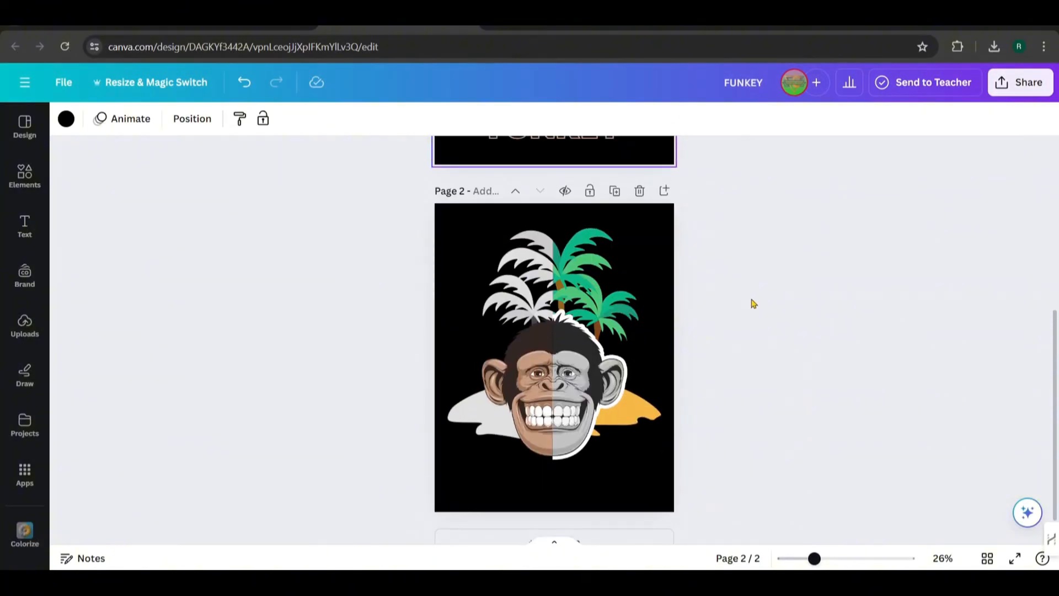
scroll(754, 303, "down", 5)
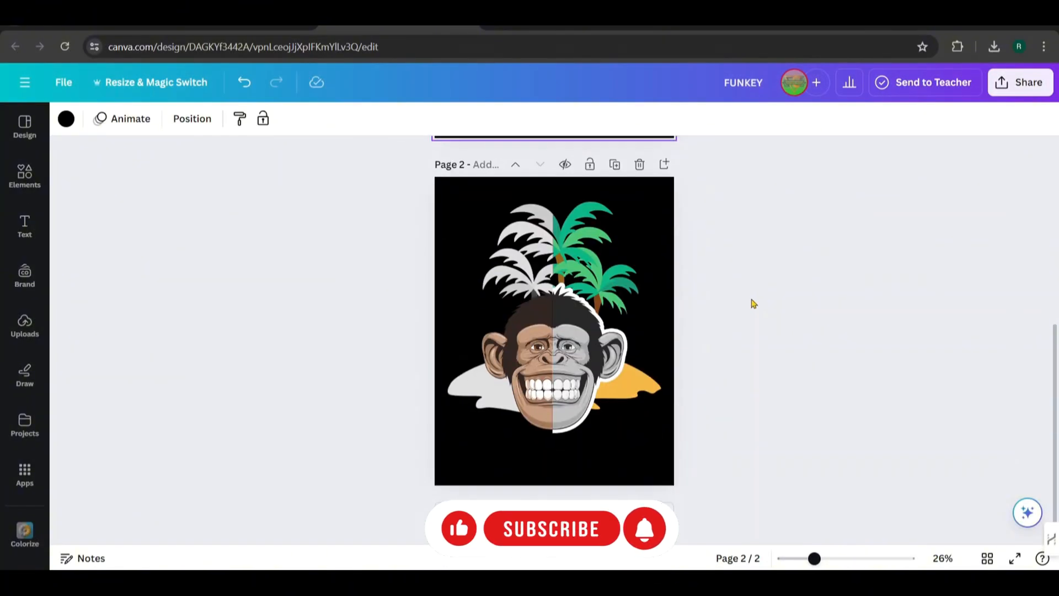
scroll(754, 304, "up", 5)
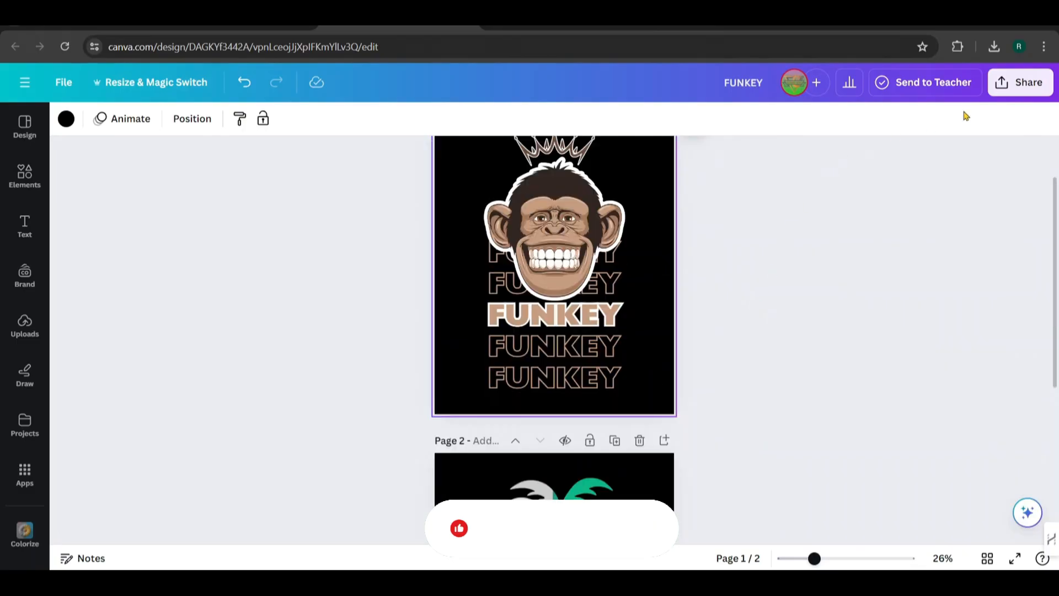
left_click(1028, 85)
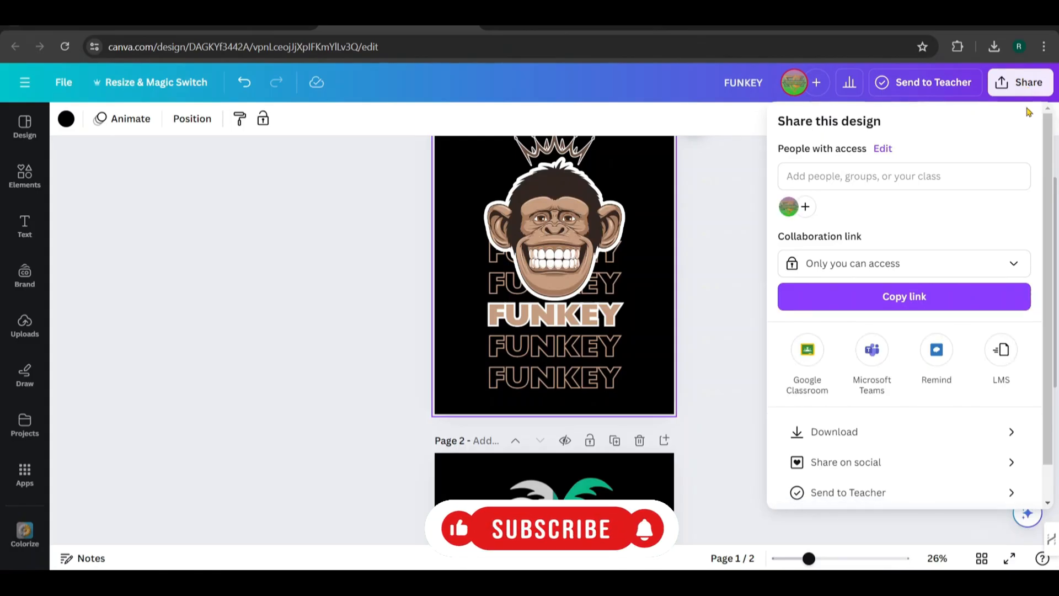
left_click(838, 435)
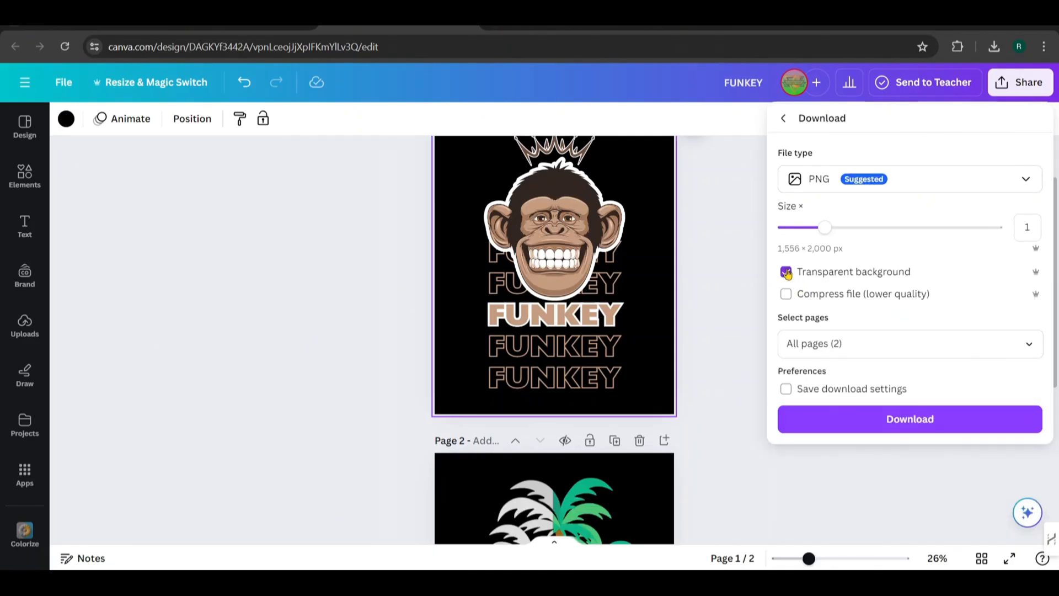
left_click_drag(827, 232, 910, 231)
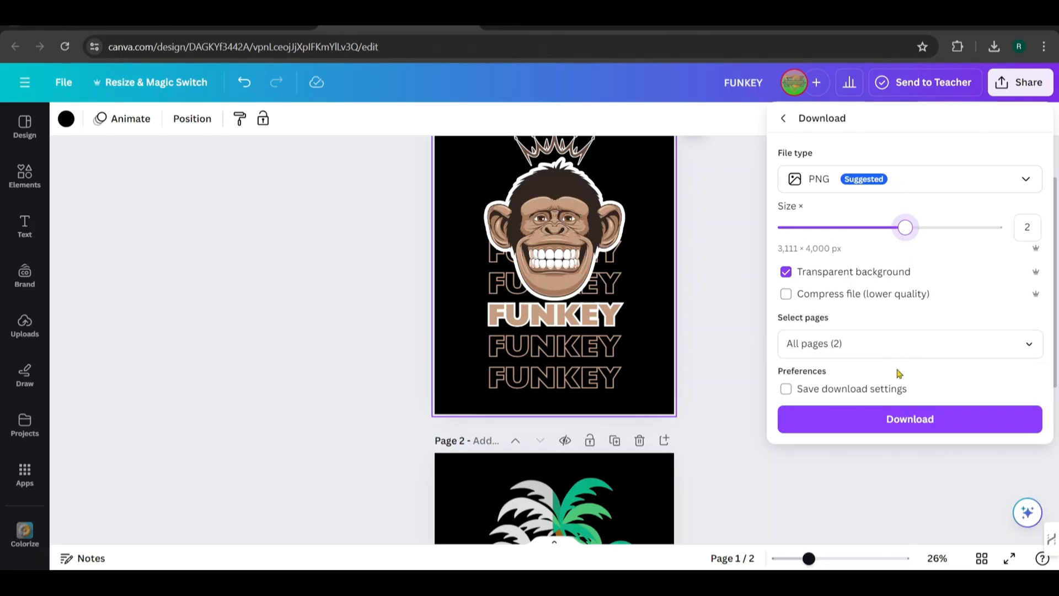
left_click(894, 424)
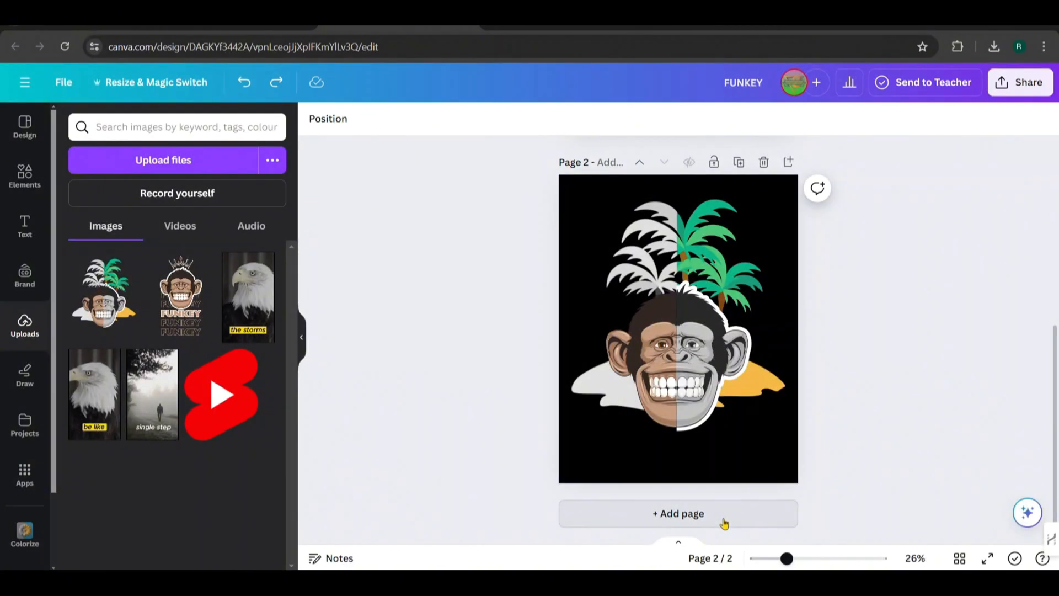
Add a third page to the design
left_click(726, 523)
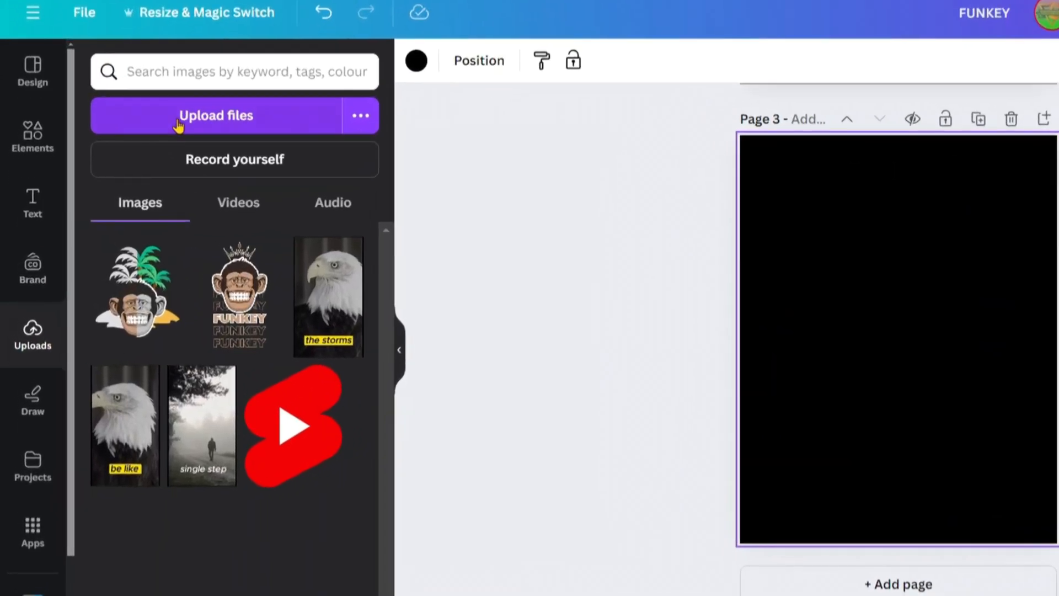
left_click(178, 125)
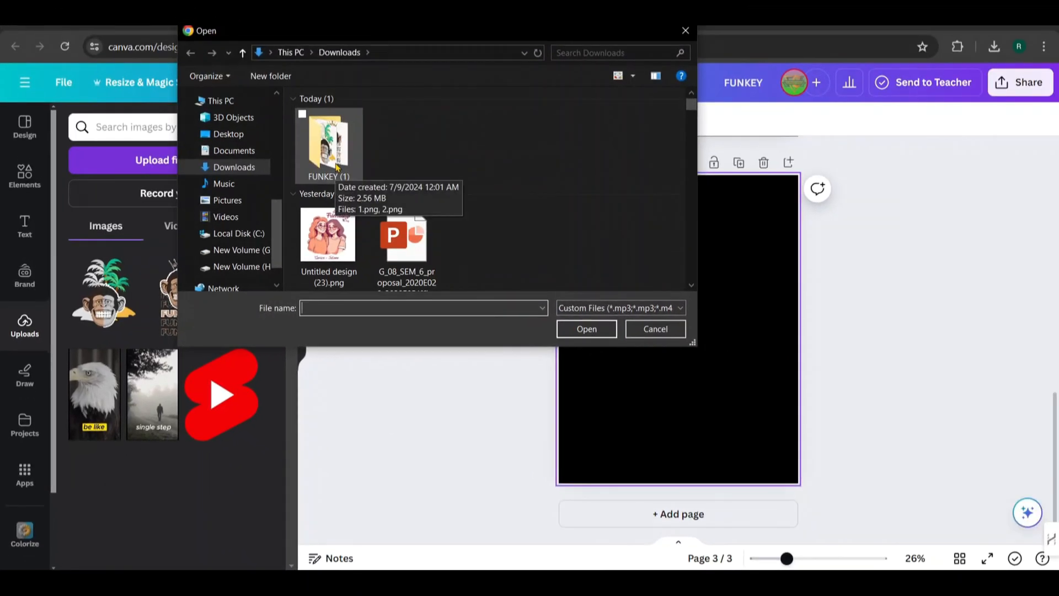
double_click(336, 164)
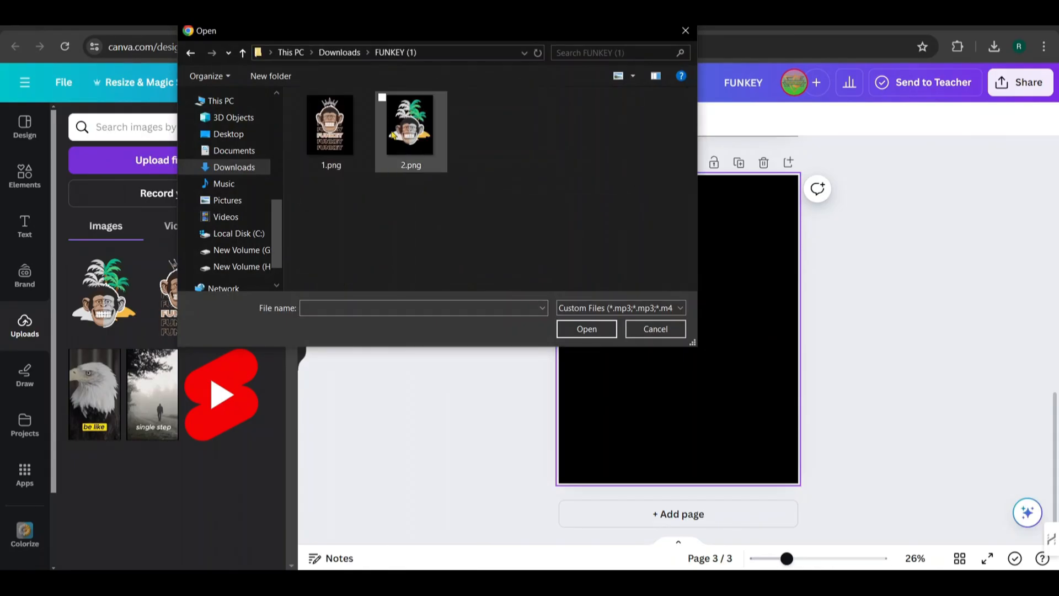
left_click(656, 329)
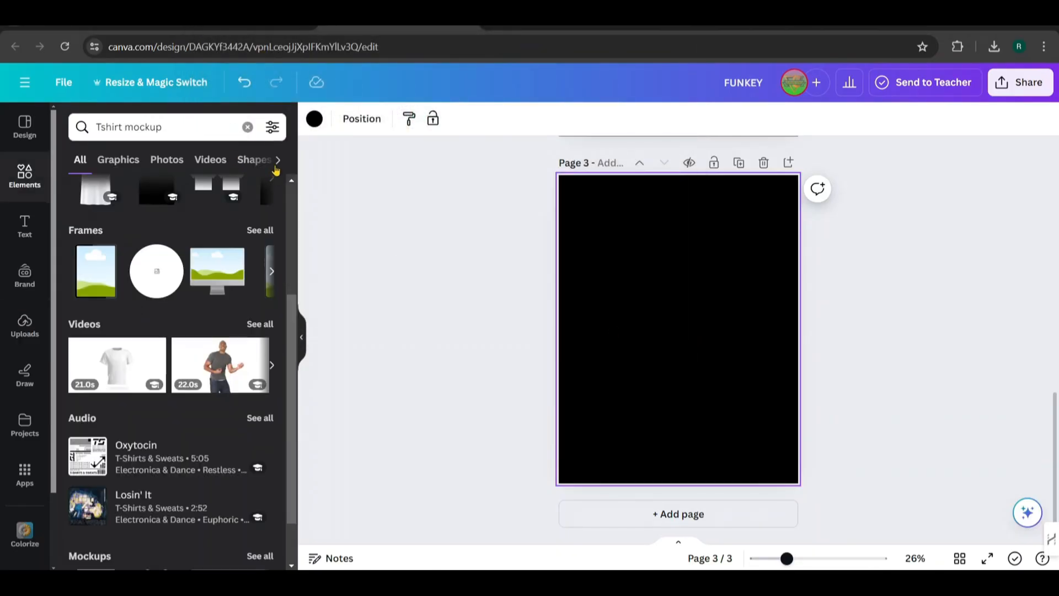
From the Tshirt mockup search, browse all mockups and add the plain white short-sleeved T-shirt mockup to page 3
scroll(207, 252, "down", 1)
scroll(166, 276, "up", 4)
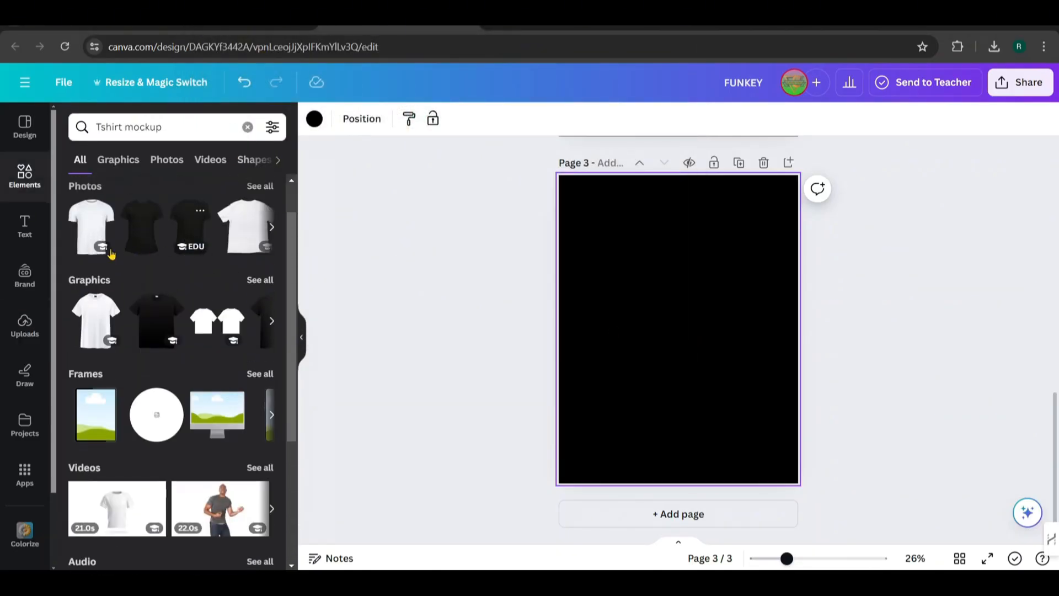
scroll(96, 262, "down", 5)
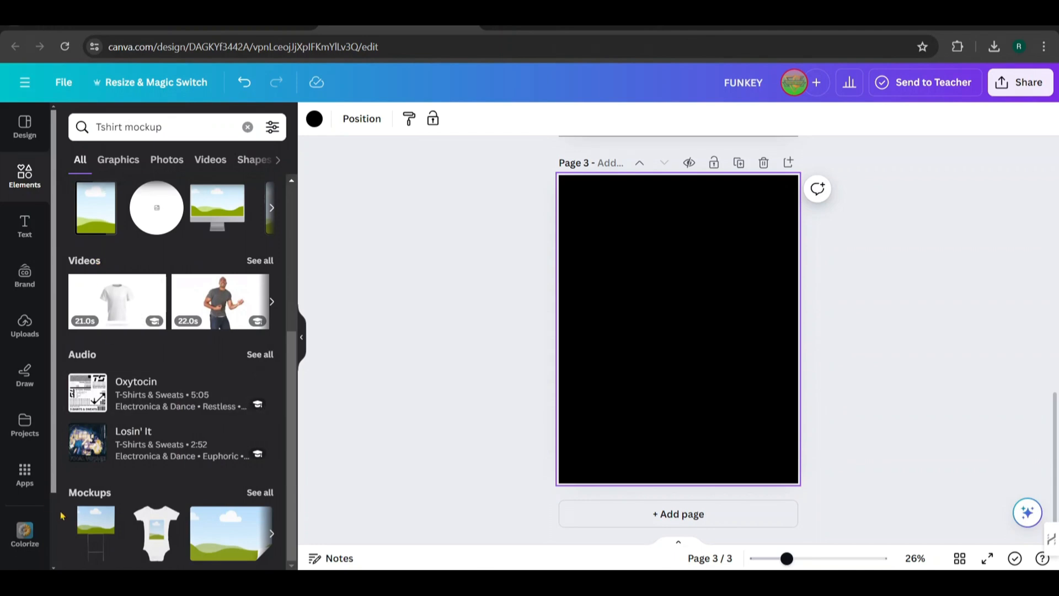
left_click(259, 492)
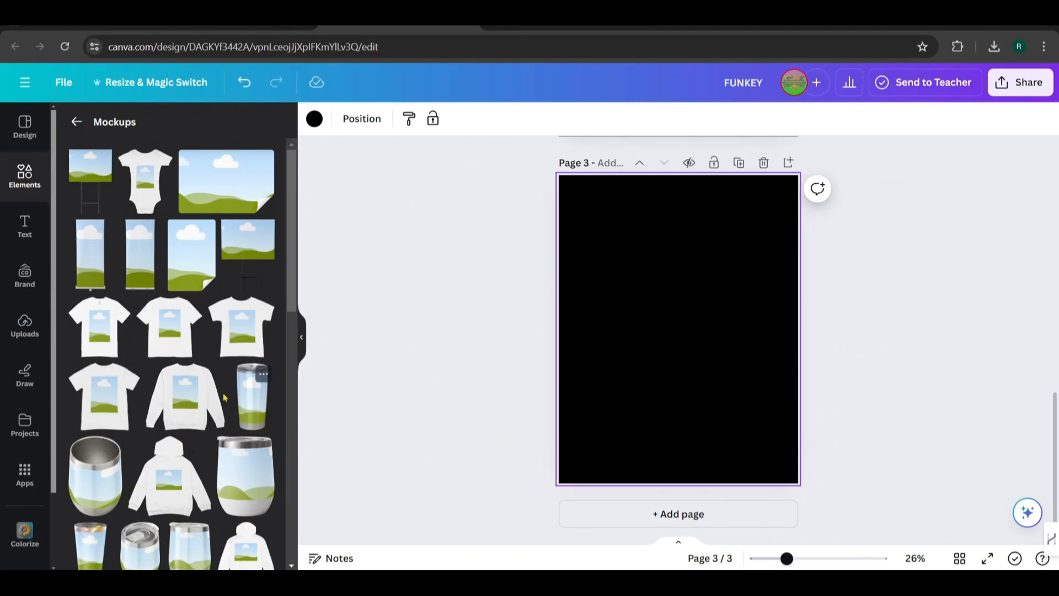
scroll(166, 287, "down", 2)
left_click(102, 263)
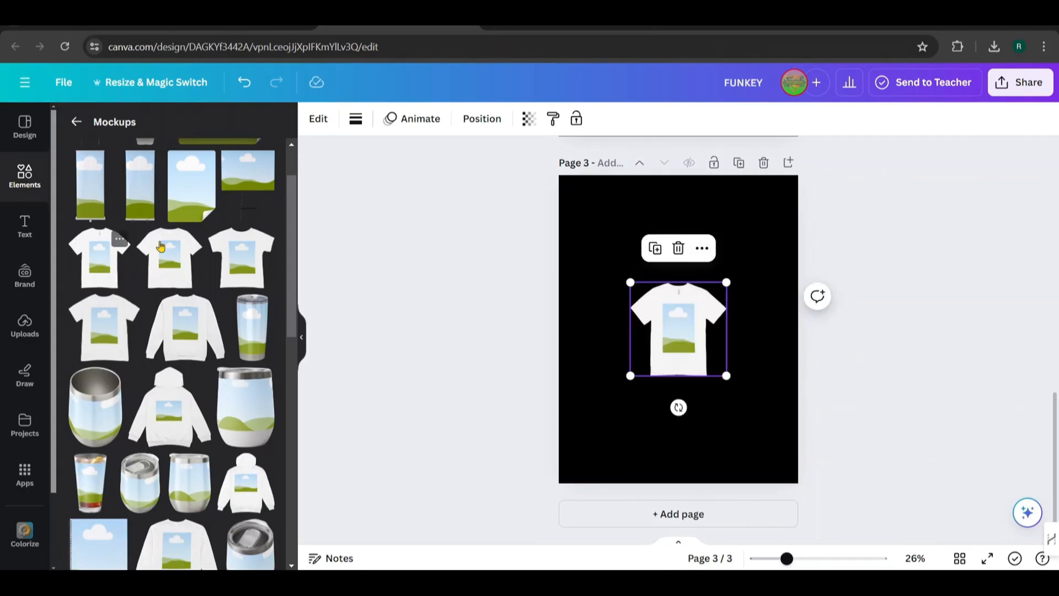
Enlarge the T-shirt mockup to most of the page width and position it in the upper part of page 3
left_click_drag(629, 283, 591, 203)
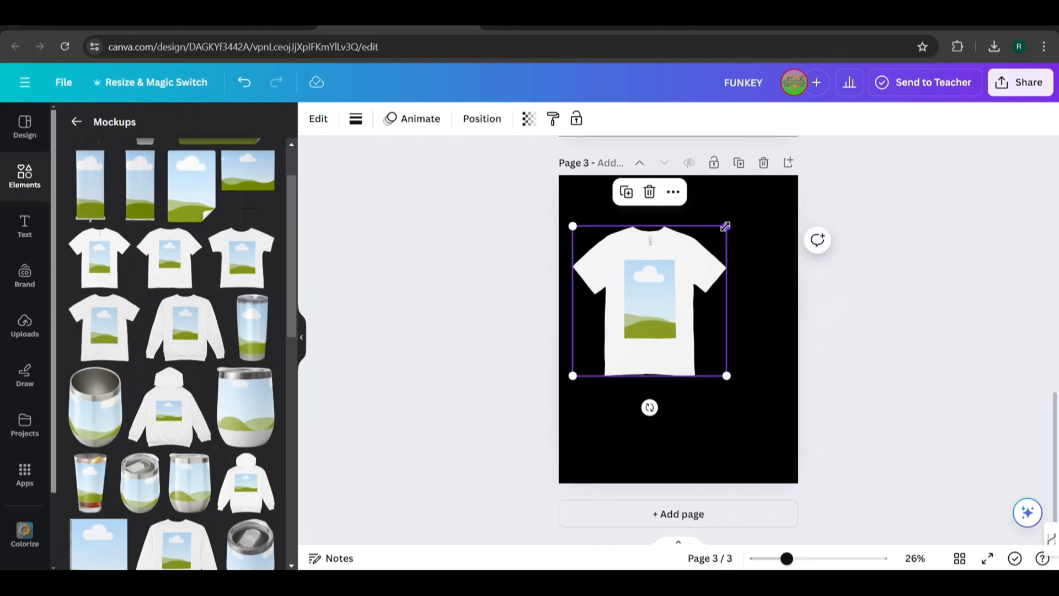
left_click_drag(726, 226, 774, 179)
left_click_drag(726, 344, 735, 365)
Insert the uploaded crowned FUNKEY monkey image and place it into the T-shirt mockup's print area
left_click(26, 327)
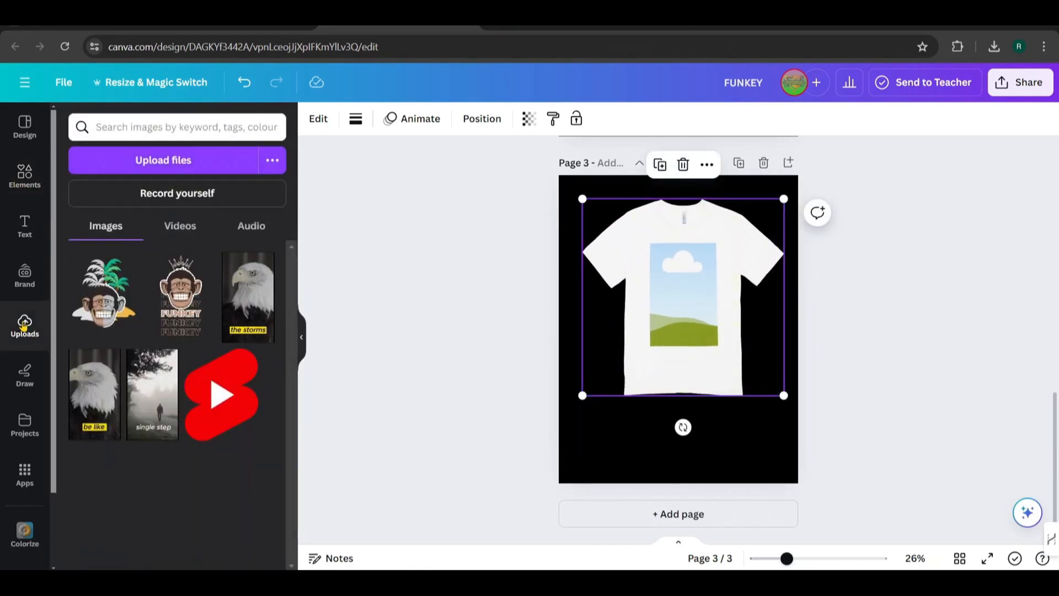
left_click(168, 298)
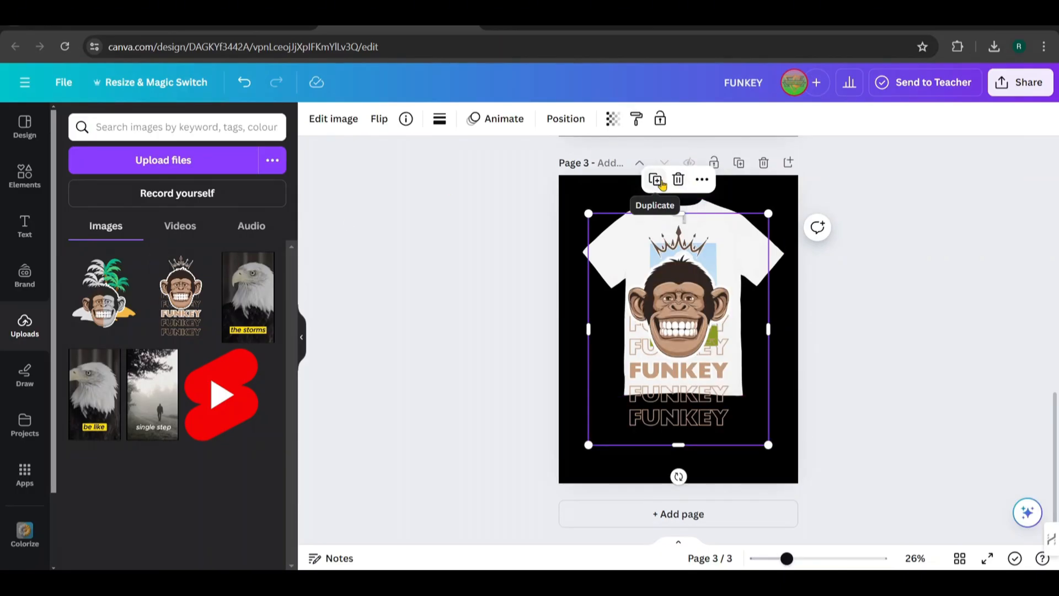
left_click_drag(675, 308, 678, 285)
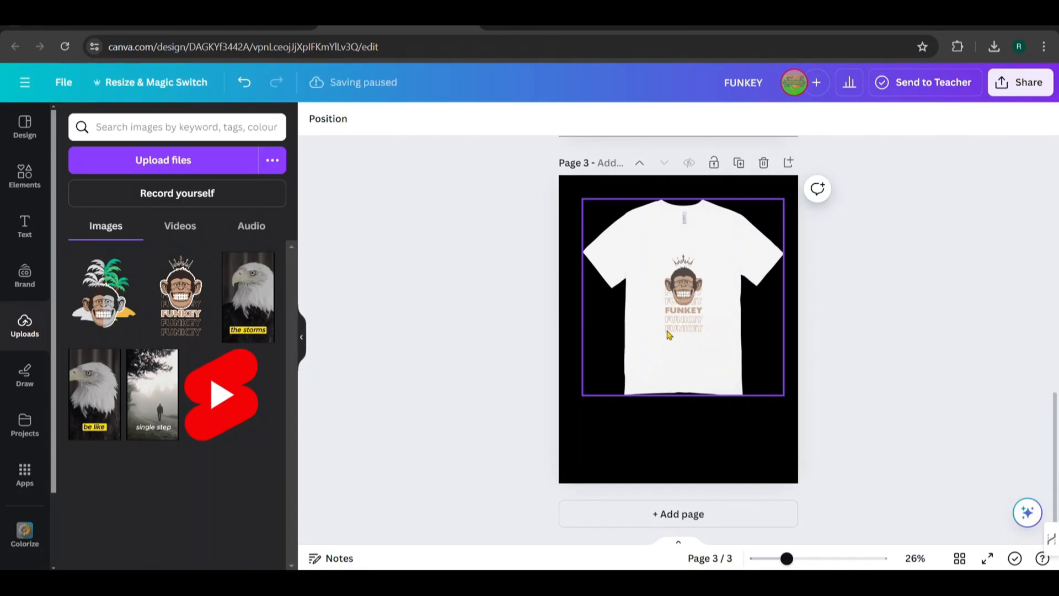
Recolour the T-shirt mockup on page 3 to black and apply the change
left_click(669, 335)
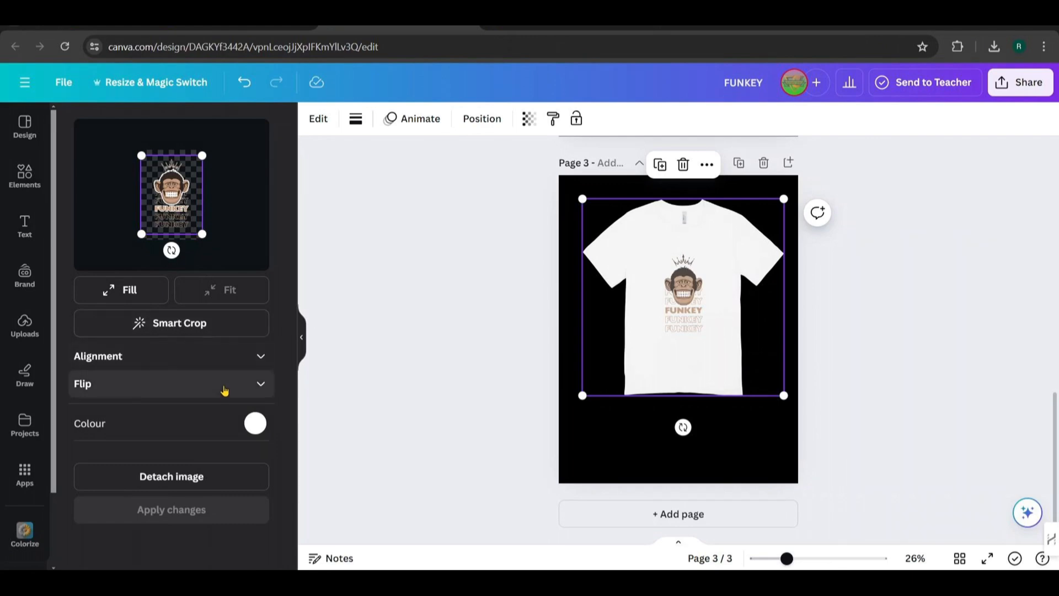
left_click(255, 423)
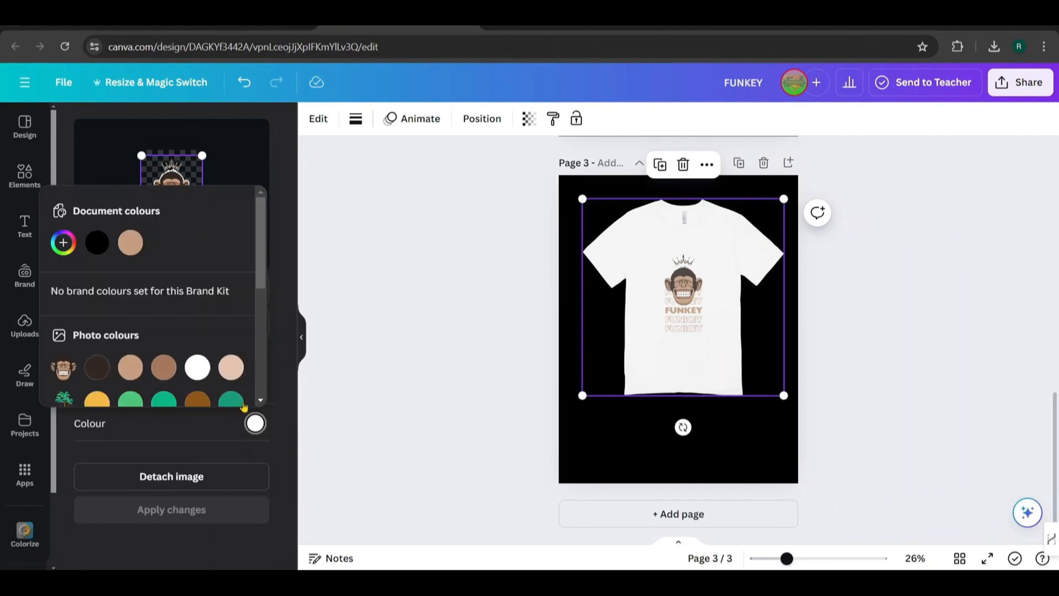
left_click(97, 249)
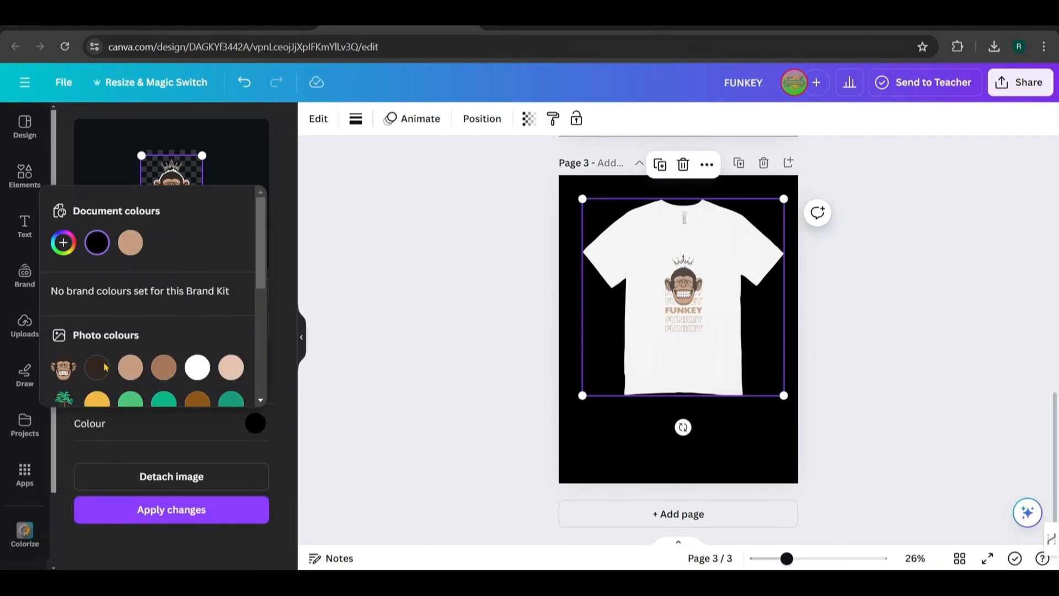
left_click(158, 514)
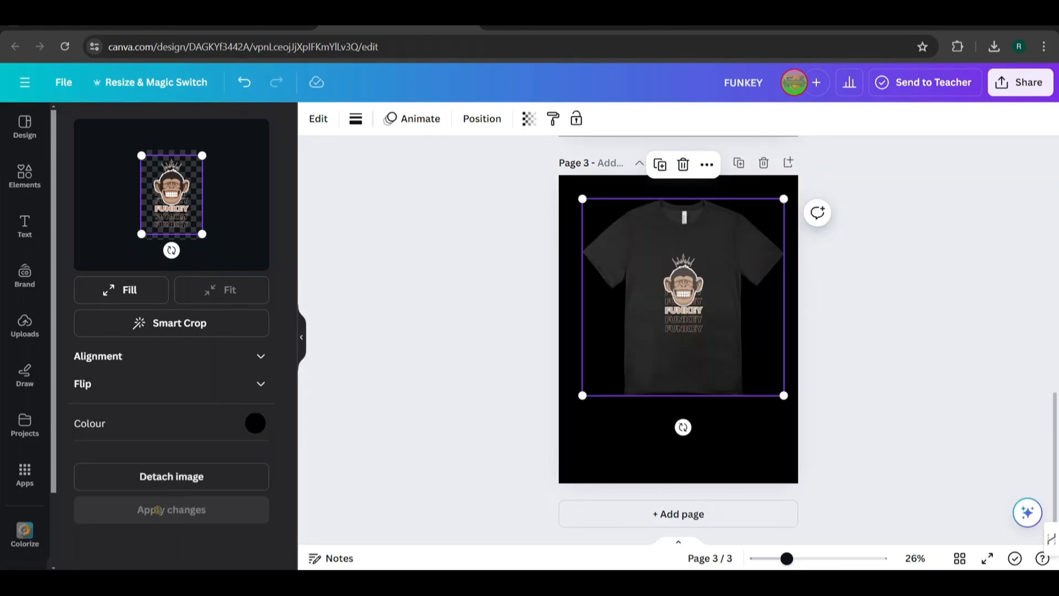
Change the background colour of page 3 to white
left_click(585, 455)
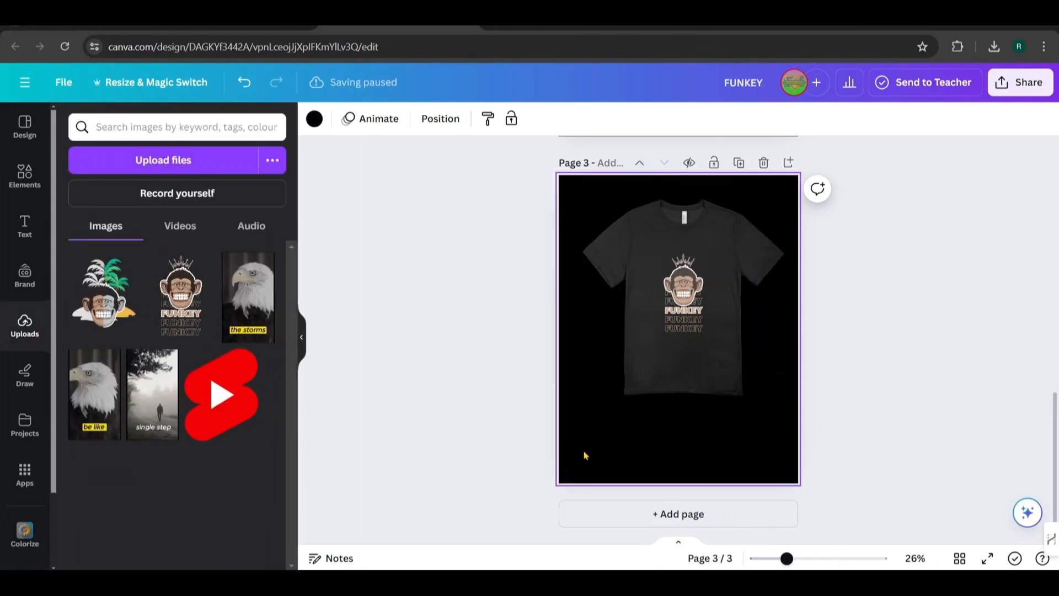
left_click(315, 126)
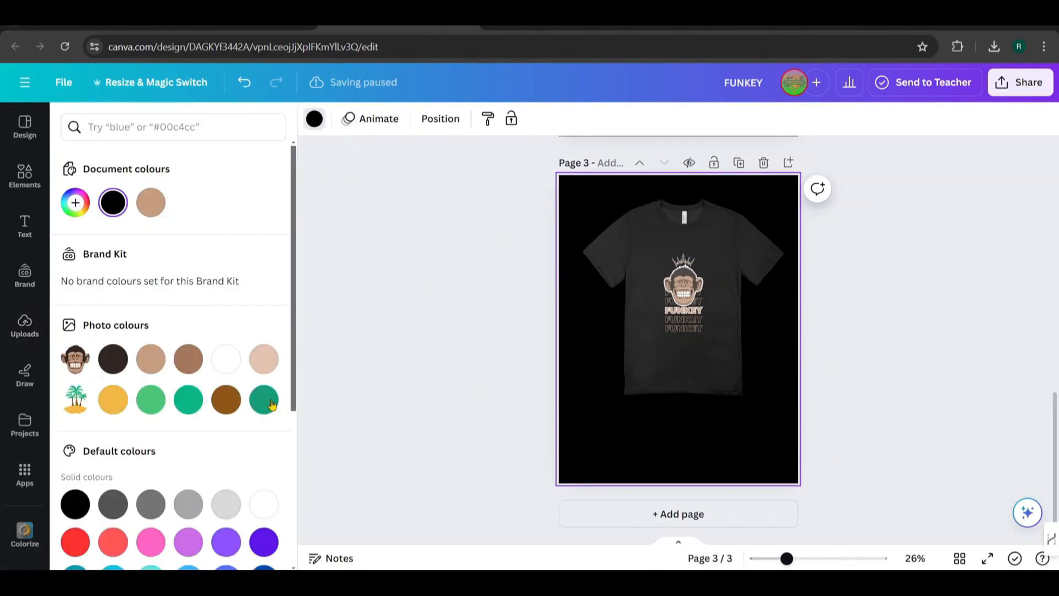
left_click(226, 359)
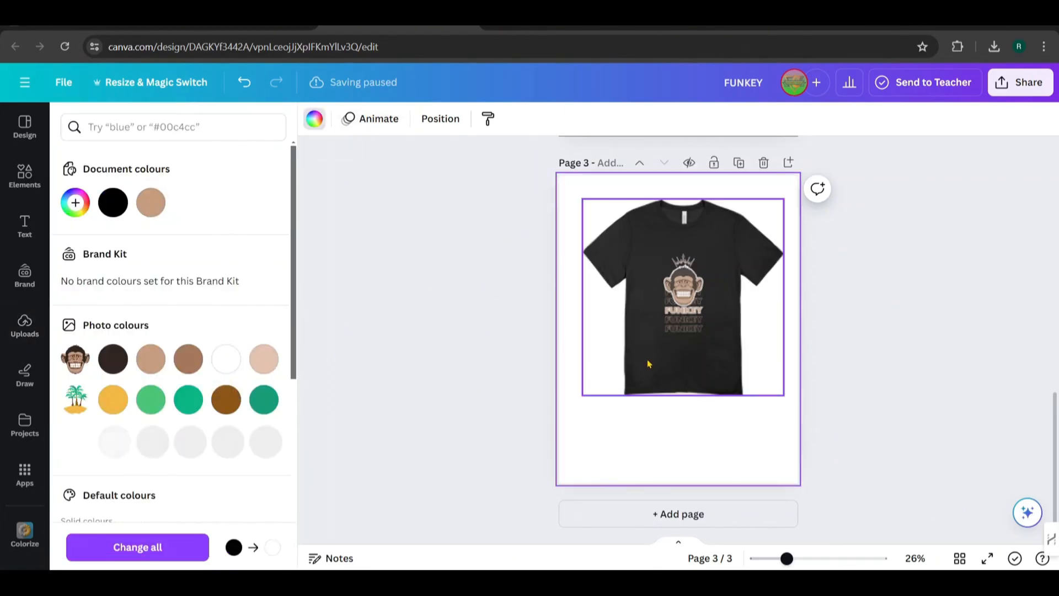
Enlarge the black T-shirt mockup to nearly the full page width and centre it on page 3
left_click(591, 385)
left_click_drag(584, 395, 570, 445)
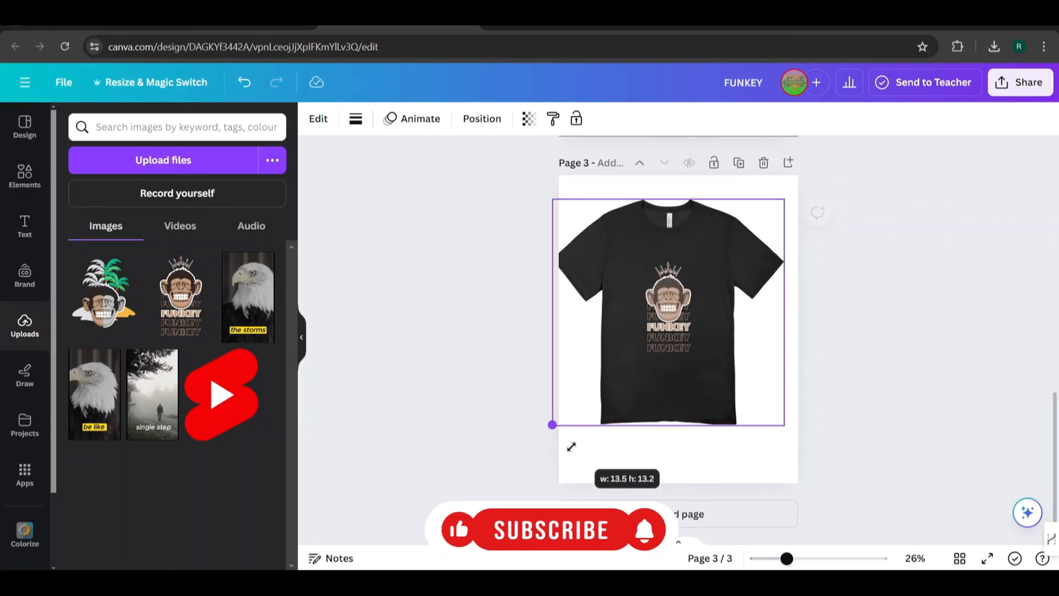
mouse_move(644, 399)
left_mouse_down()
mouse_move(668, 409)
mouse_move(653, 415)
left_mouse_up()
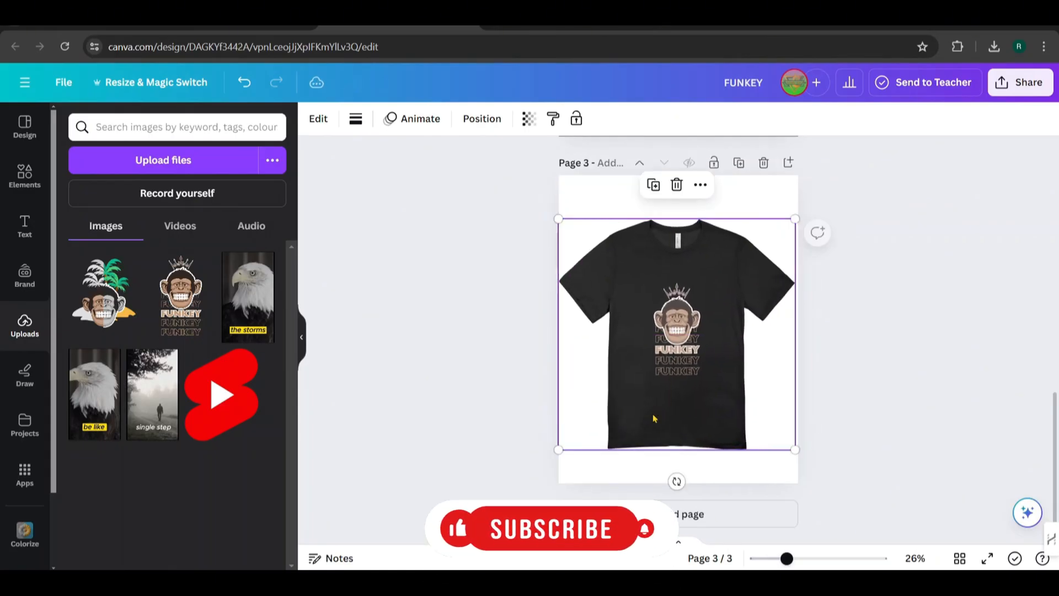
Shrink the crowned FUNKEY graphic inside the mockup, move it to the upper-right chest area of the print and apply the change
double_click(623, 330)
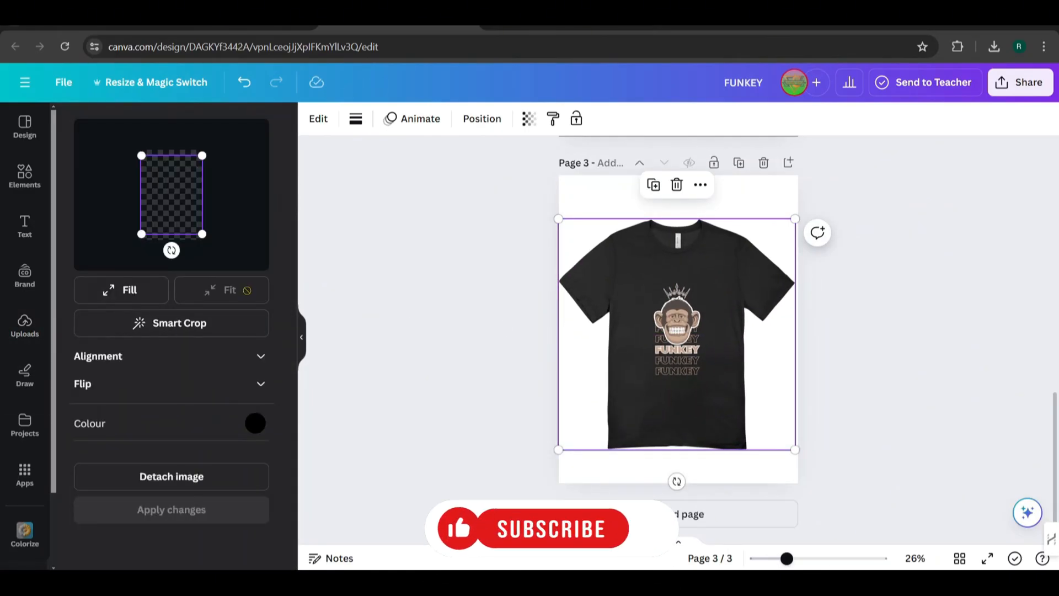
left_click_drag(137, 239, 189, 166)
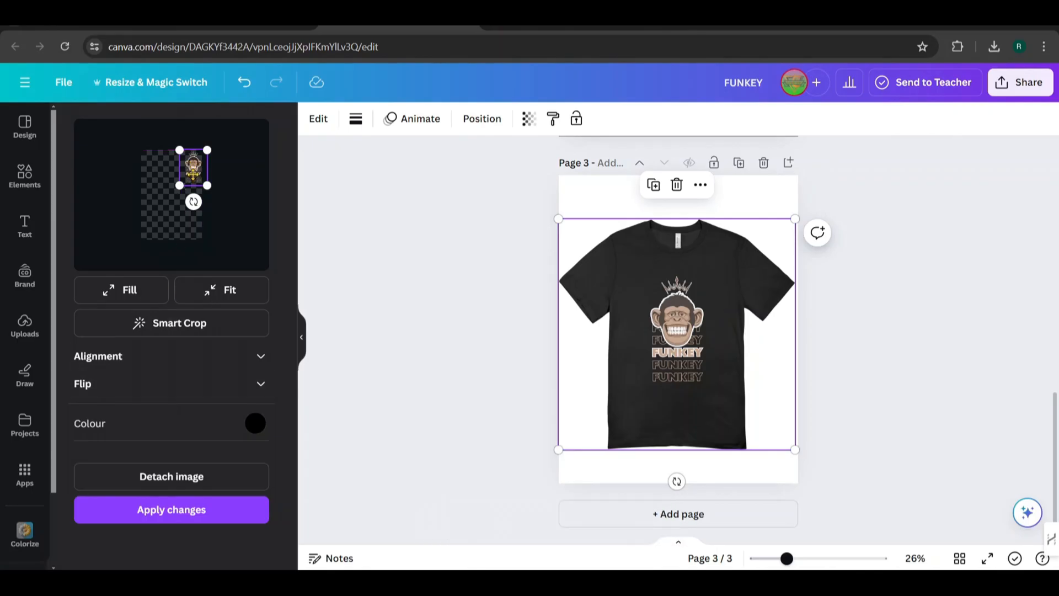
left_click(186, 505)
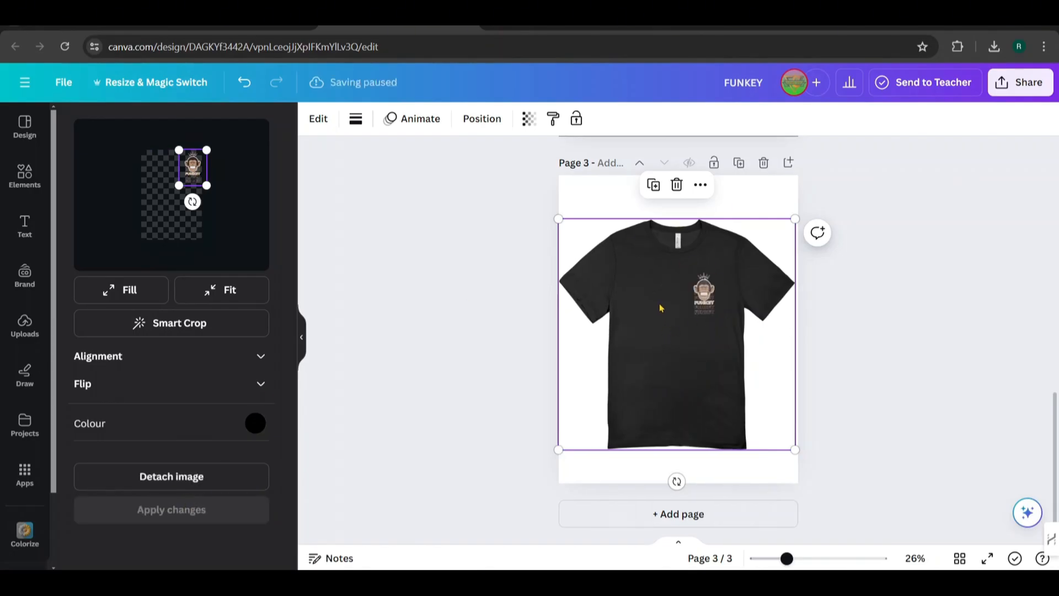
Add page 4 with a plain T-shirt mockup and insert the uploaded split monkey with palm island image into its print area
left_click(689, 514)
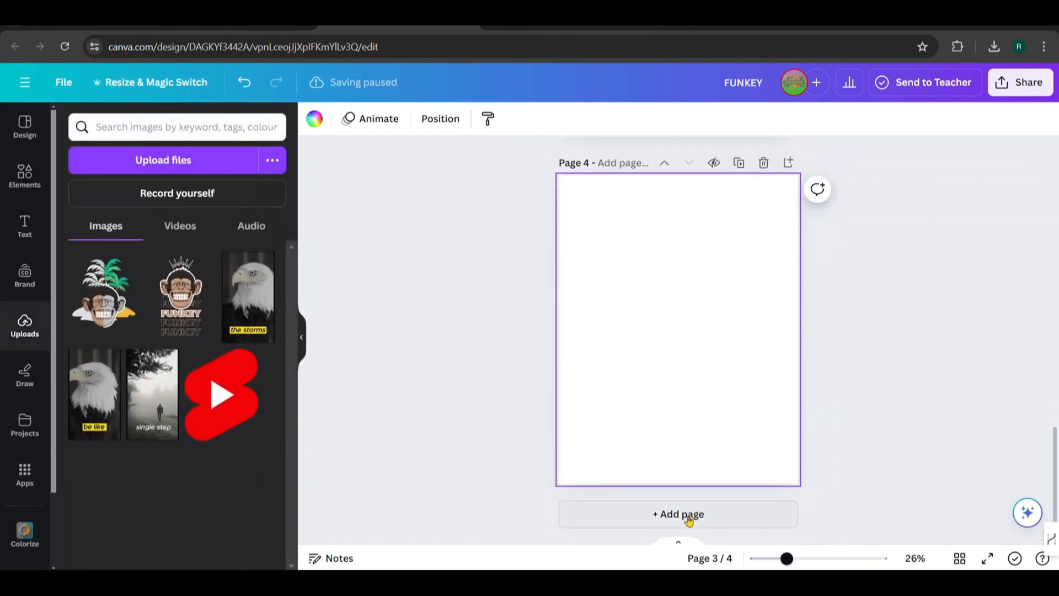
key("ctrl+v")
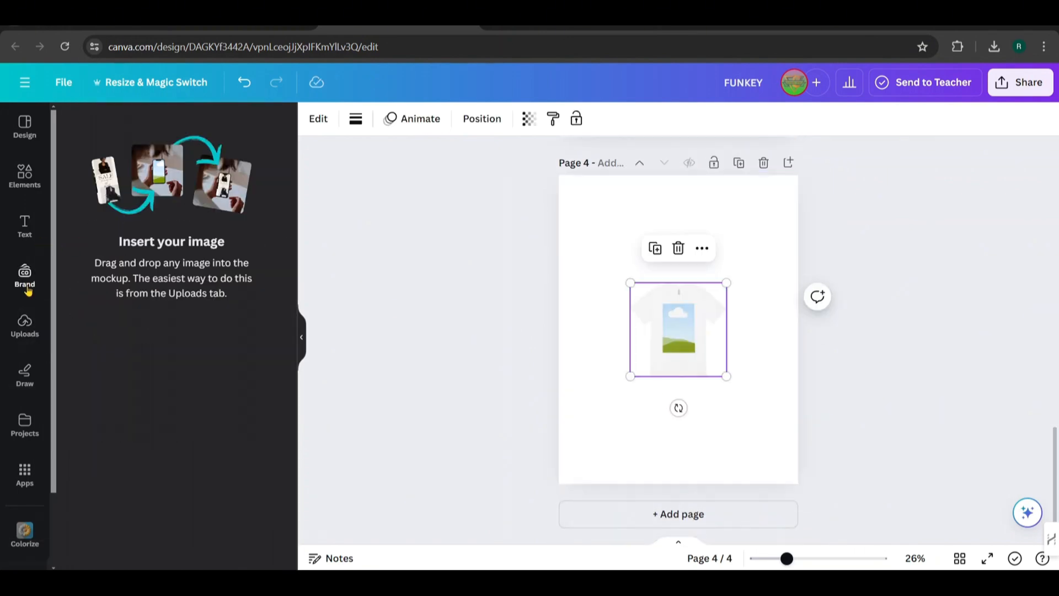
left_click(25, 324)
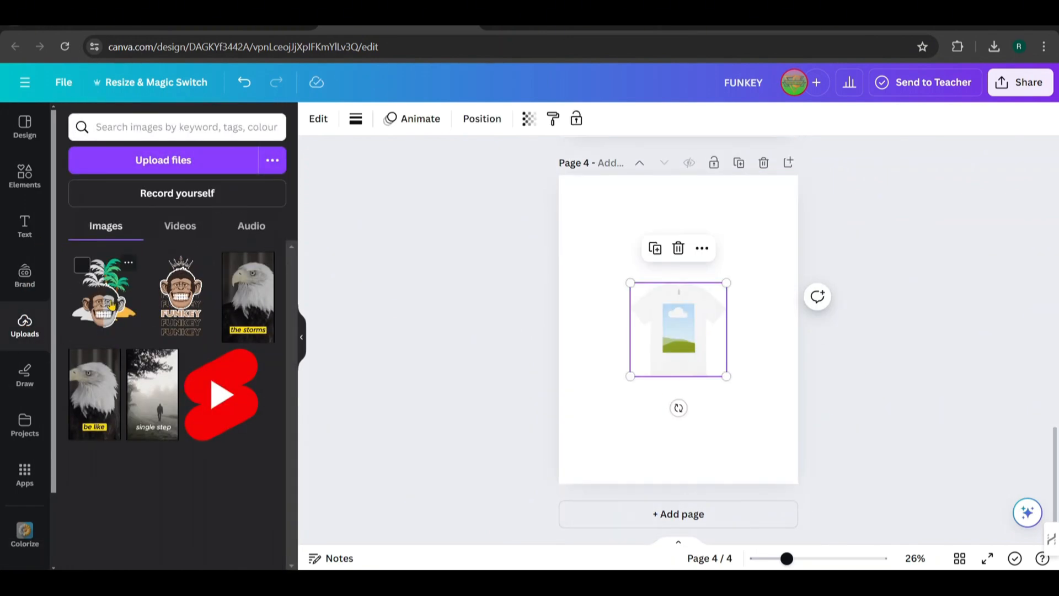
left_click_drag(110, 301, 674, 331)
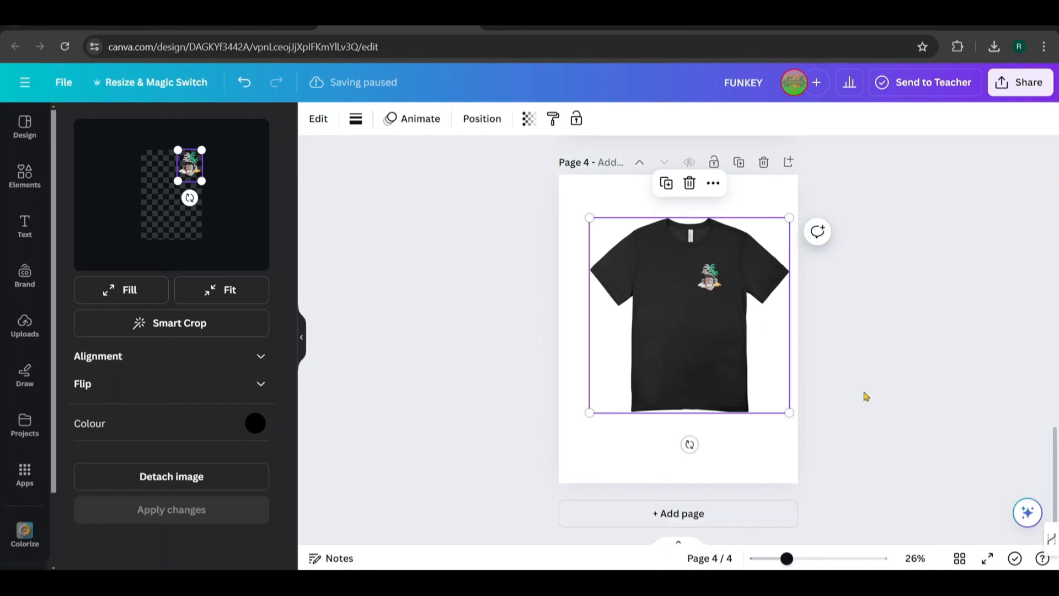
Add a fifth page and search the elements for "tshirt mockup back"
scroll(866, 396, "up", 3)
scroll(860, 404, "up", 3)
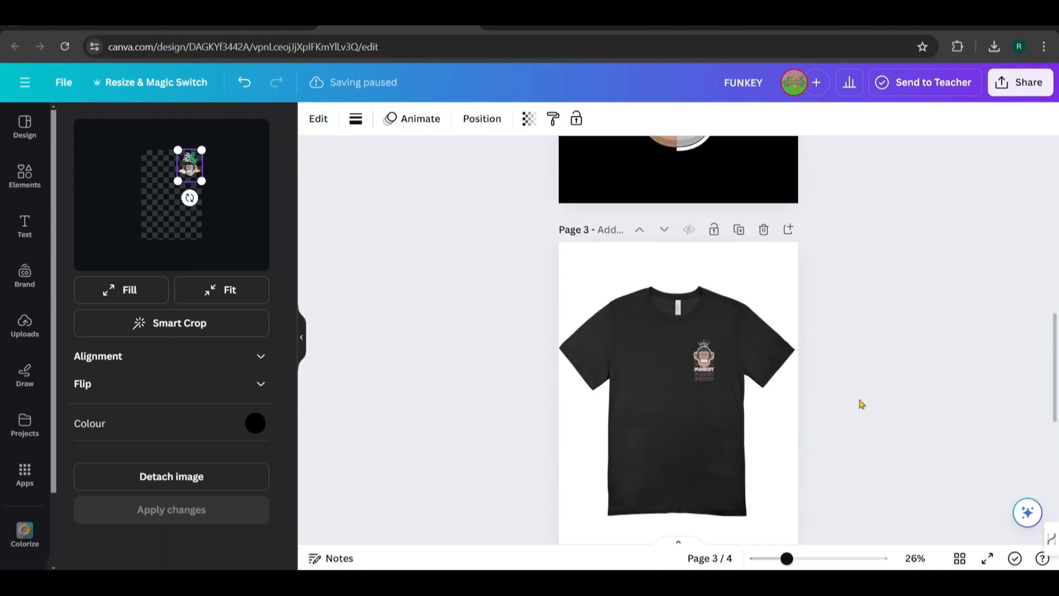
scroll(866, 403, "down", 5)
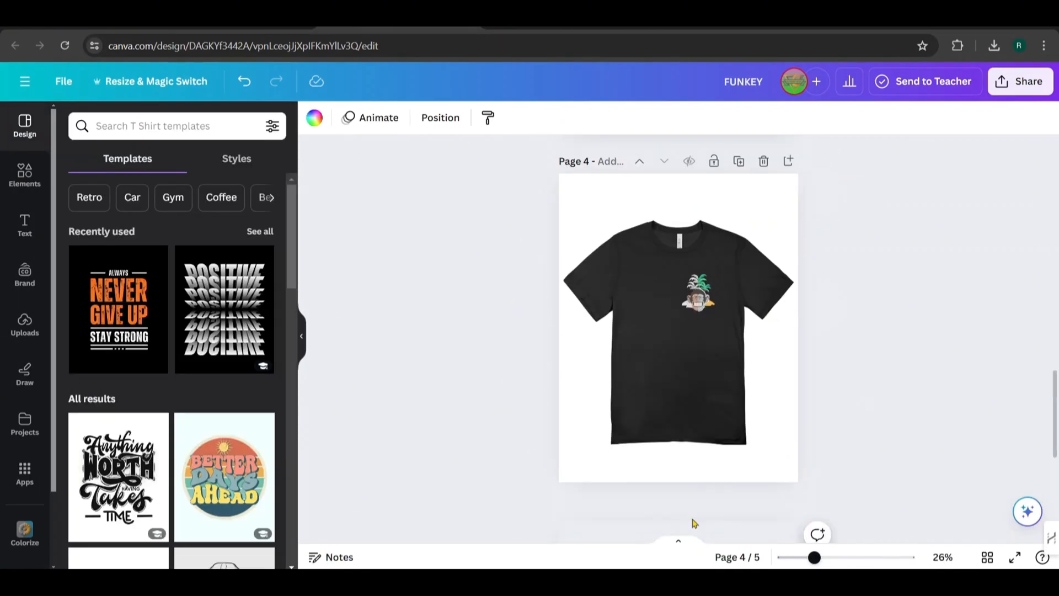
scroll(694, 523, "down", 5)
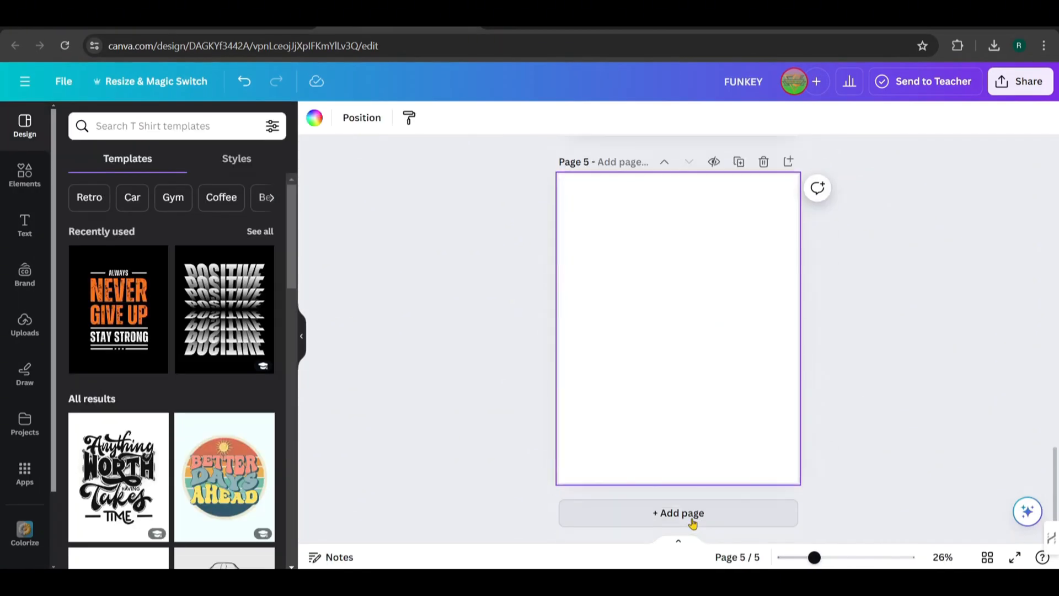
left_click(25, 175)
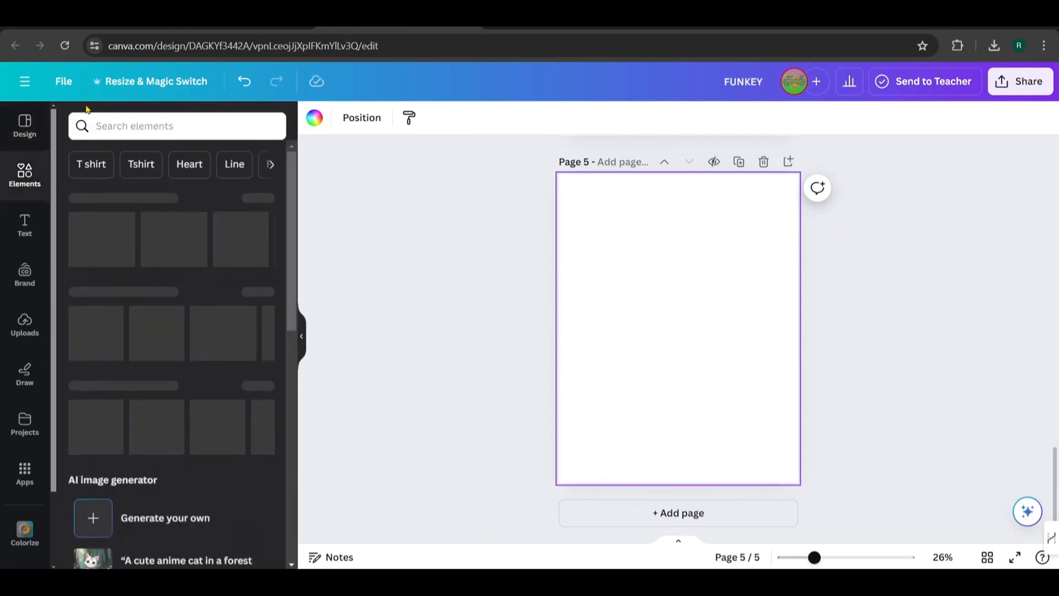
left_click(132, 125)
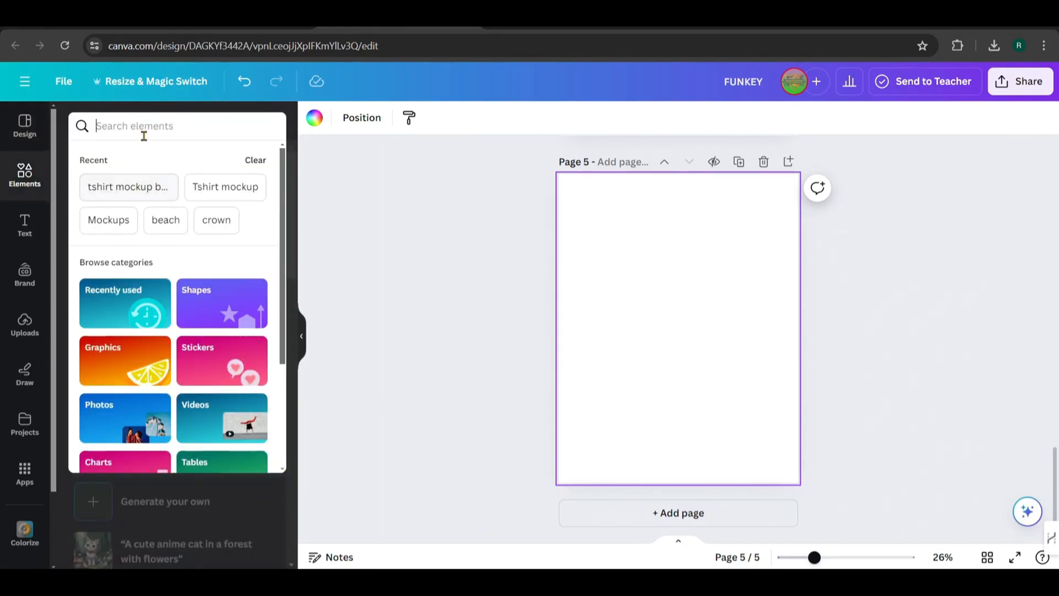
left_click(145, 185)
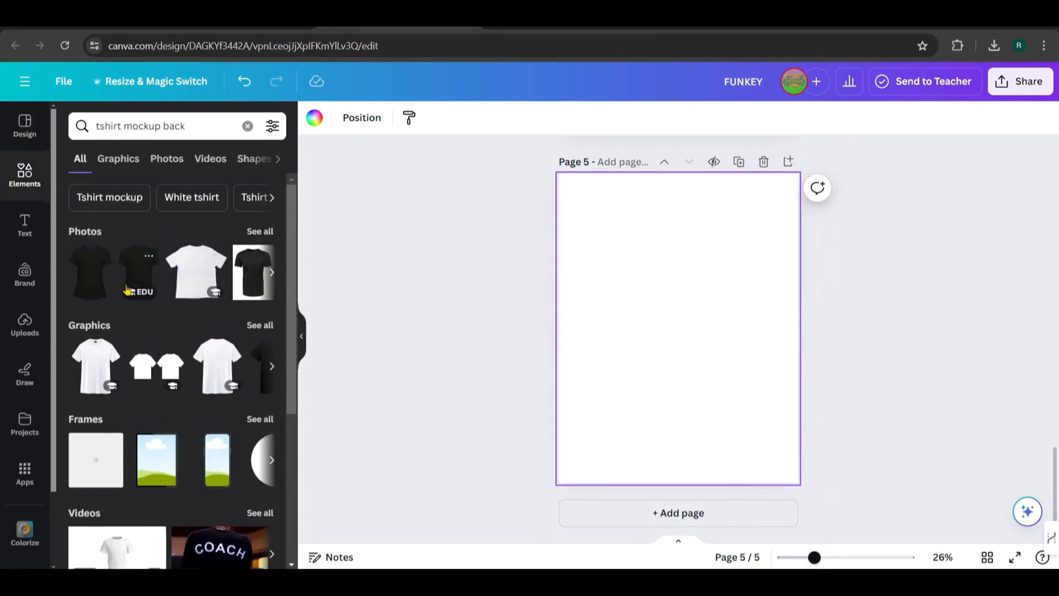
Browse all mockups in the results and add the back-view white T-shirt mockup to page 5
scroll(156, 268, "down", 5)
left_click(260, 491)
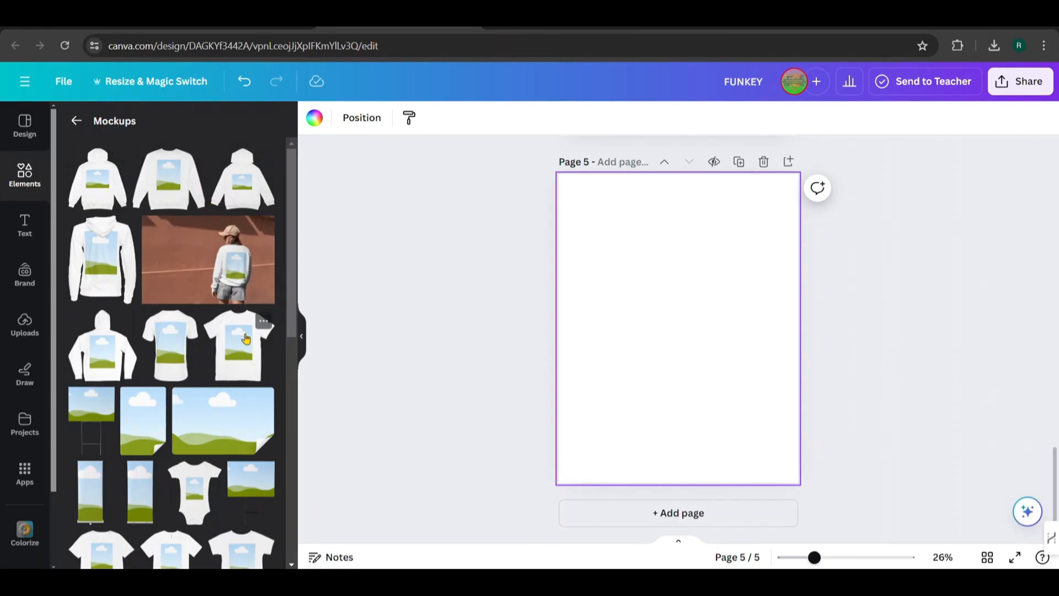
scroll(235, 341, "down", 3)
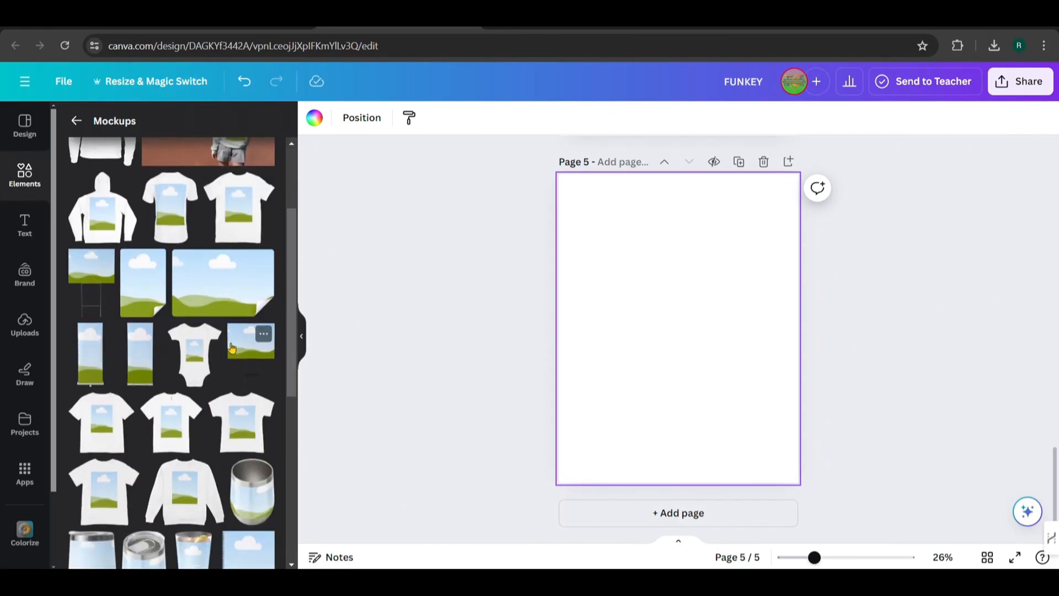
left_click(180, 203)
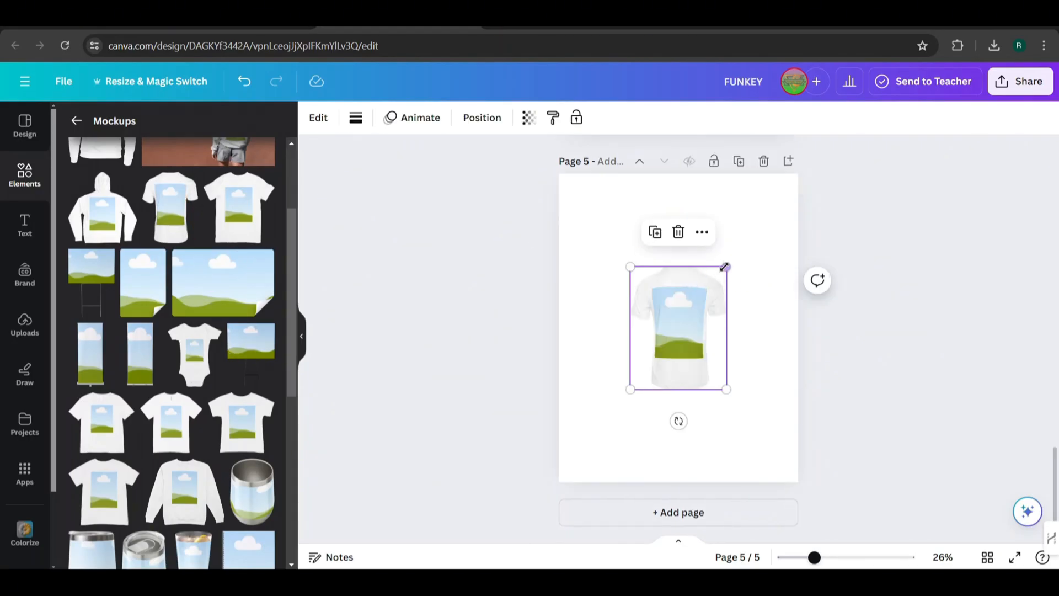
Enlarge the back-view T-shirt mockup to more than half of the page 5 width
left_click_drag(725, 267, 775, 205)
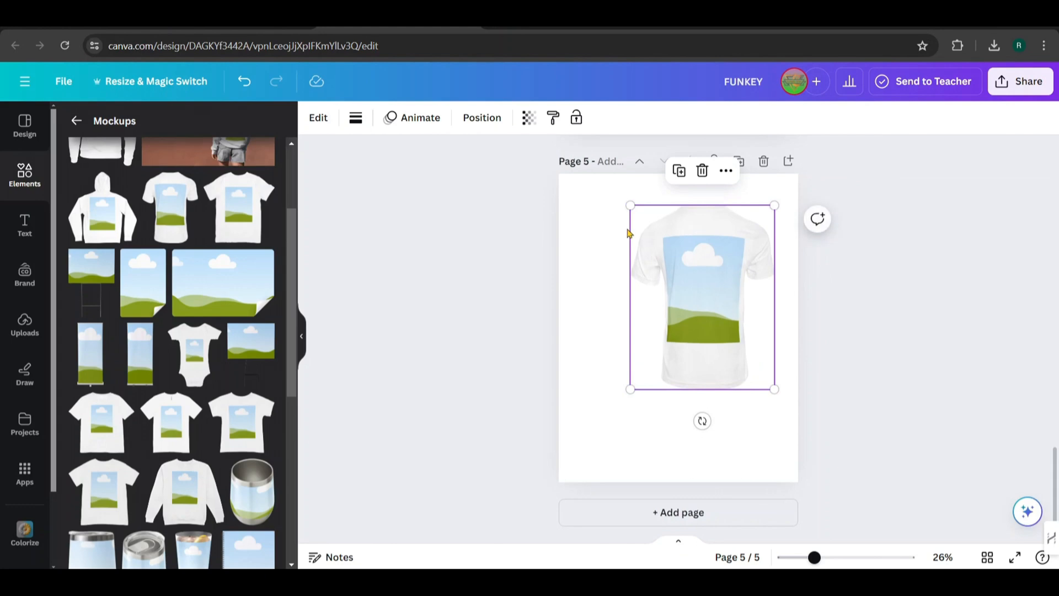
left_click(607, 206)
left_click(637, 221)
left_click_drag(626, 205, 620, 191)
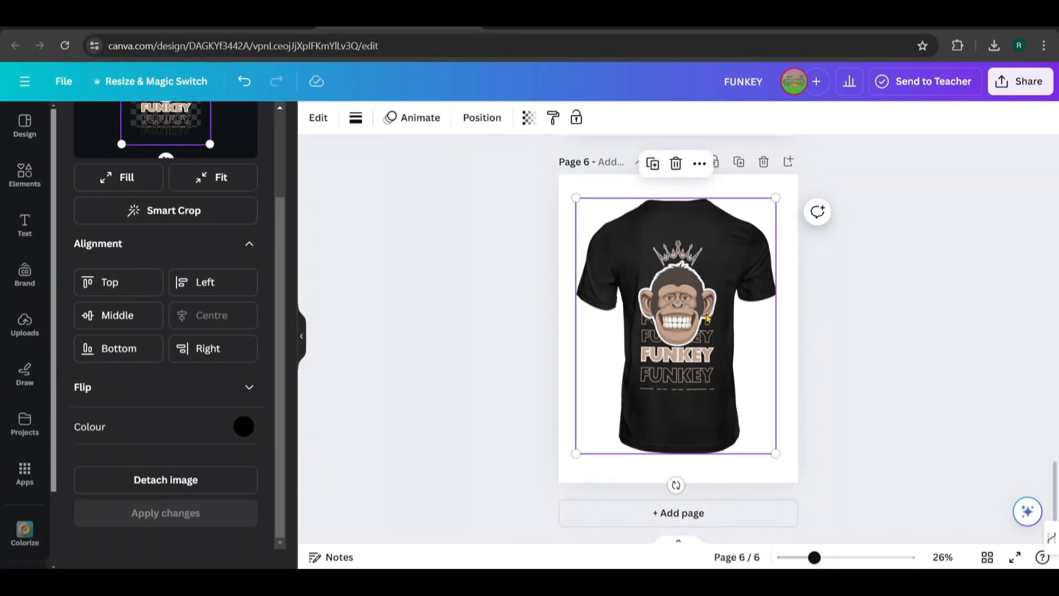
Review the mockup pages and download all four as PNG at size 2 with a transparent background
scroll(708, 319, "up", 10)
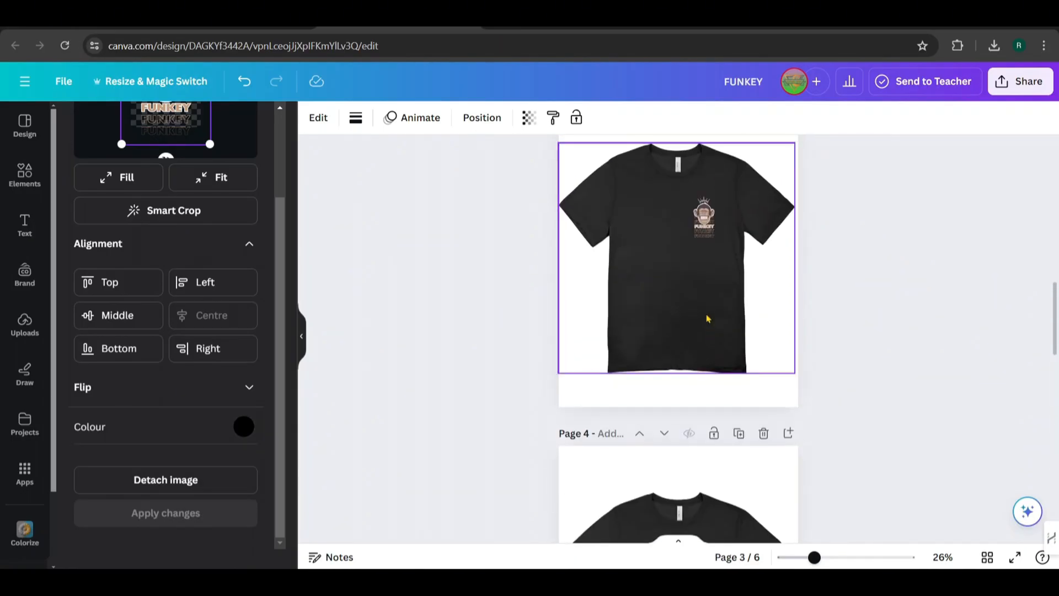
scroll(707, 319, "down", 12)
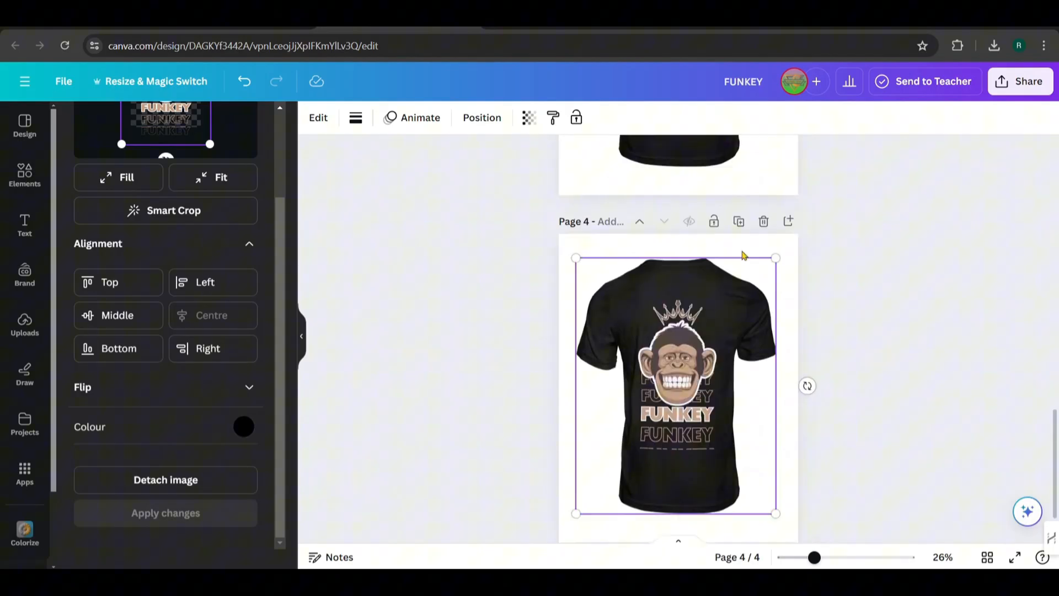
scroll(742, 253, "up", 15)
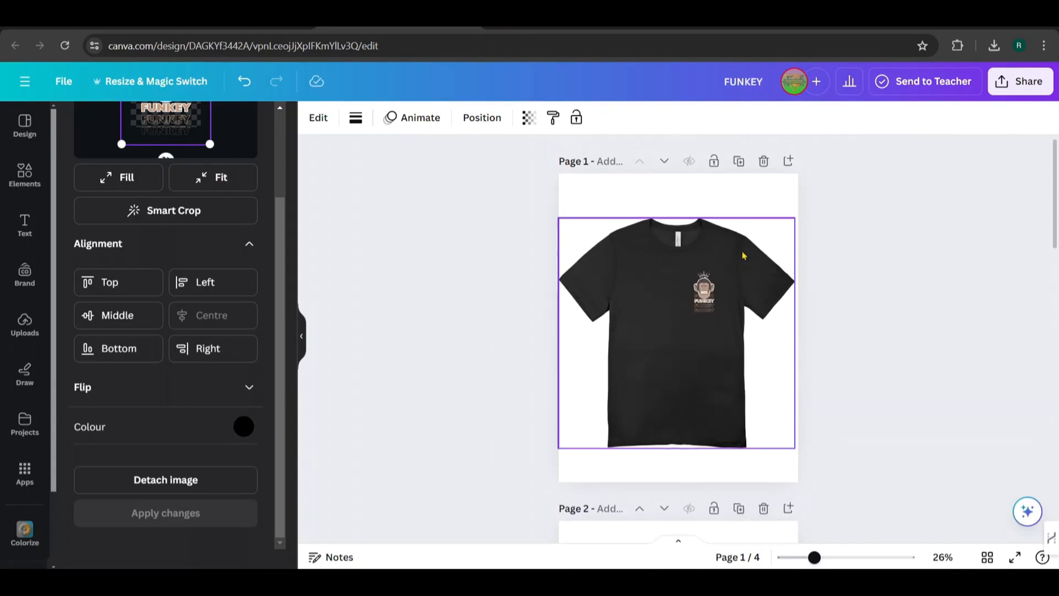
left_click(1020, 81)
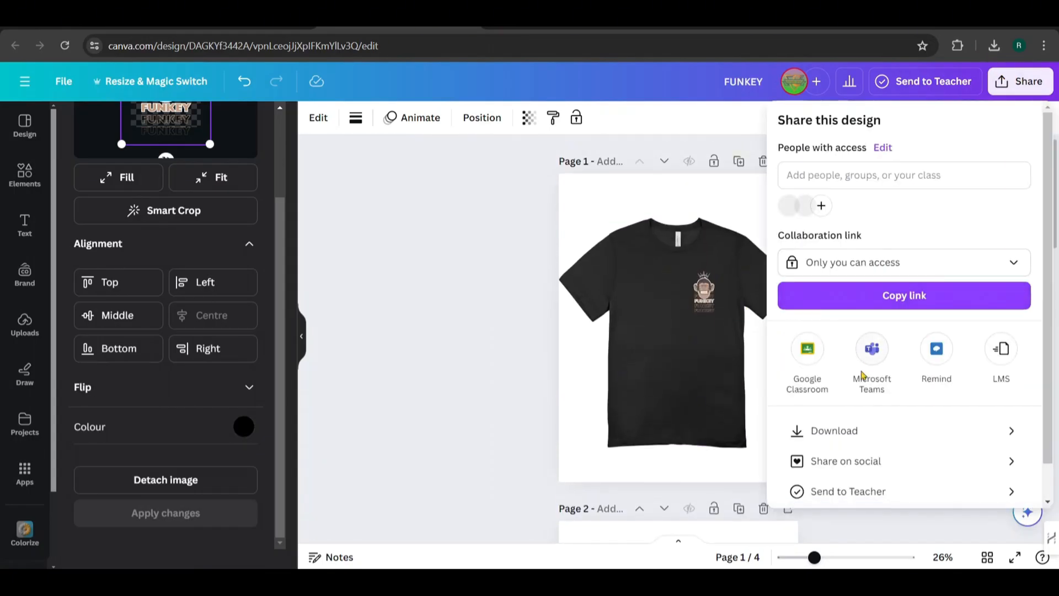
left_click(838, 441)
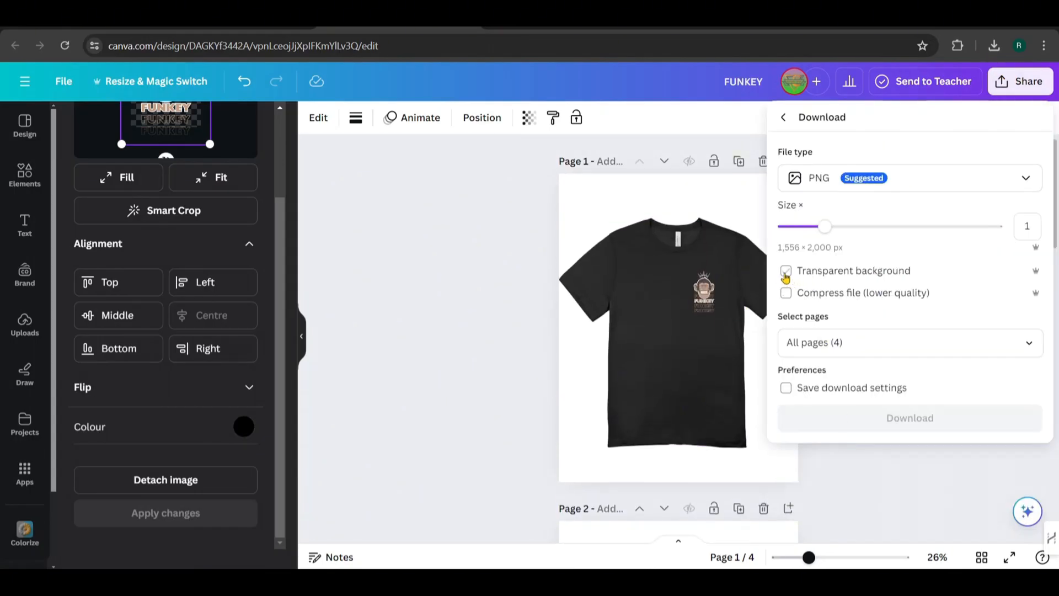
left_click_drag(807, 233, 905, 228)
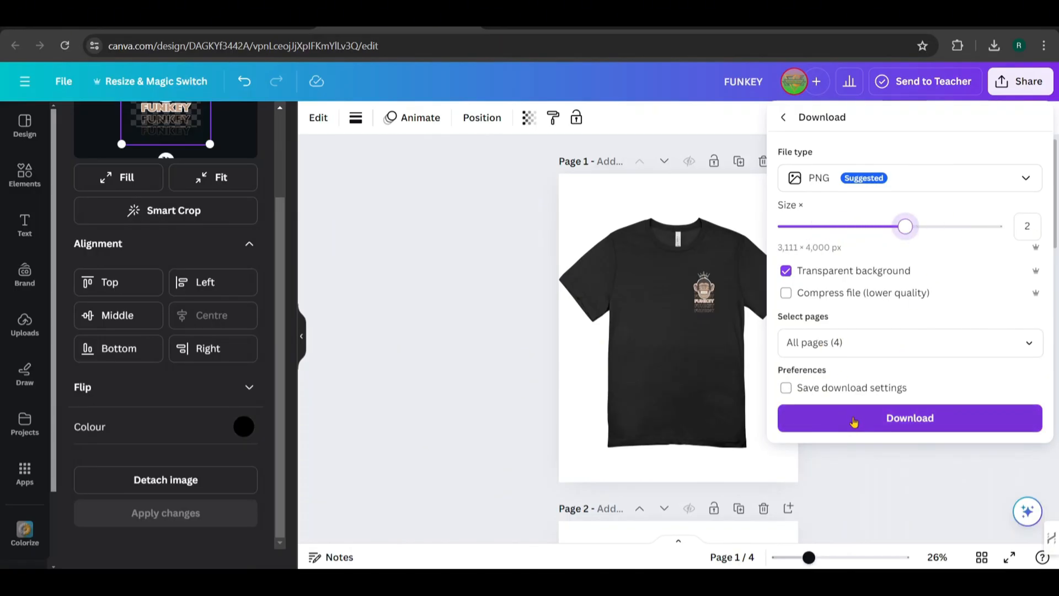
left_click(854, 420)
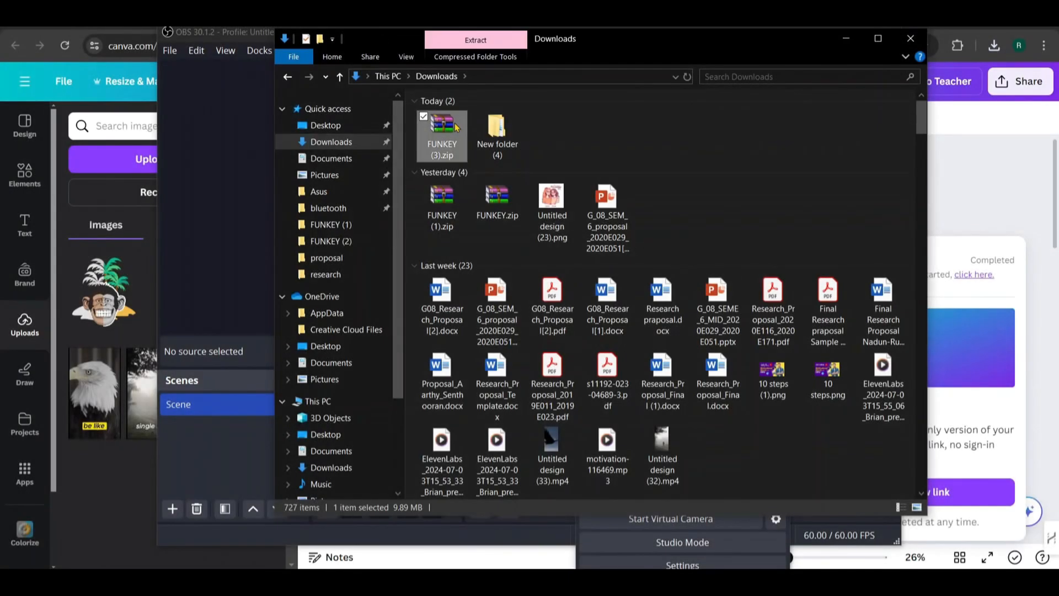
In File Explorer, extract FUNKEY (3).zip within the Downloads folder and select the extracted FUNKEY (3) folder
right_click(455, 124)
left_click(333, 211)
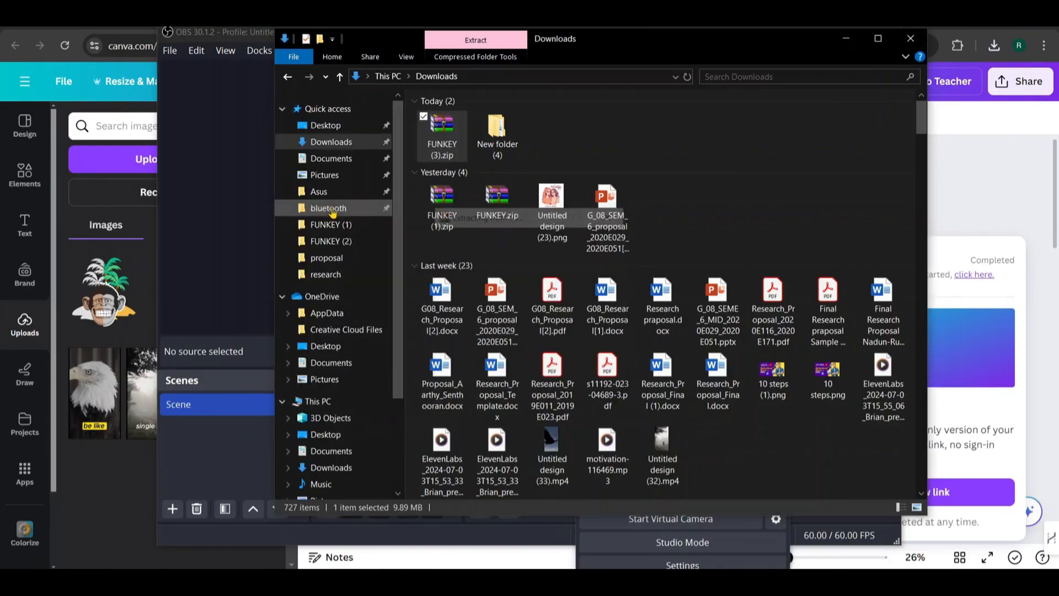
left_click(491, 148)
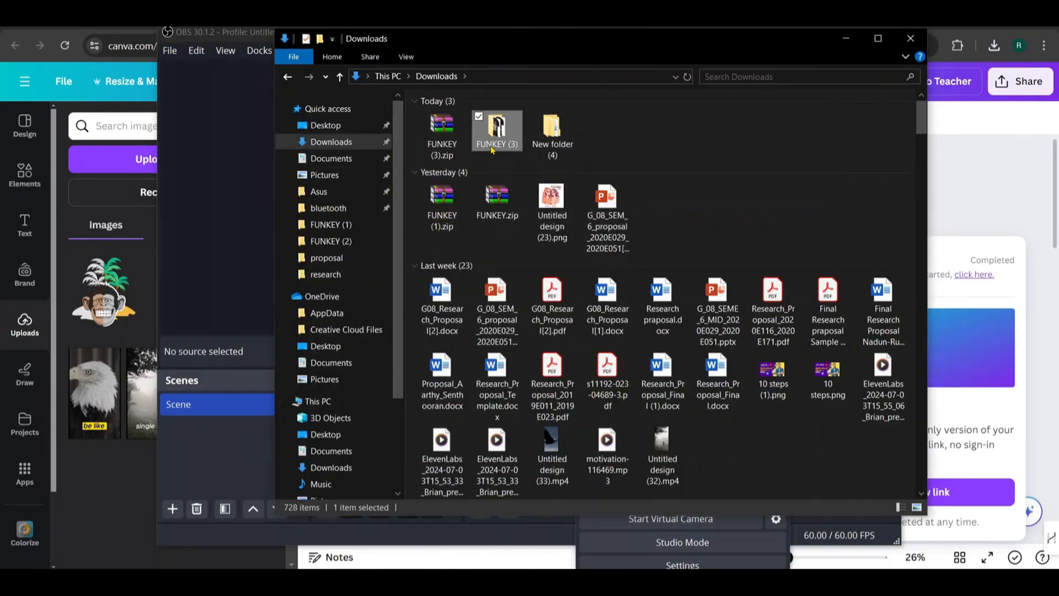
Open the FUNKEY (3) folder and view its exported T-shirt mockup images in full size, going back and forth through them
double_click(492, 148)
left_click(473, 141)
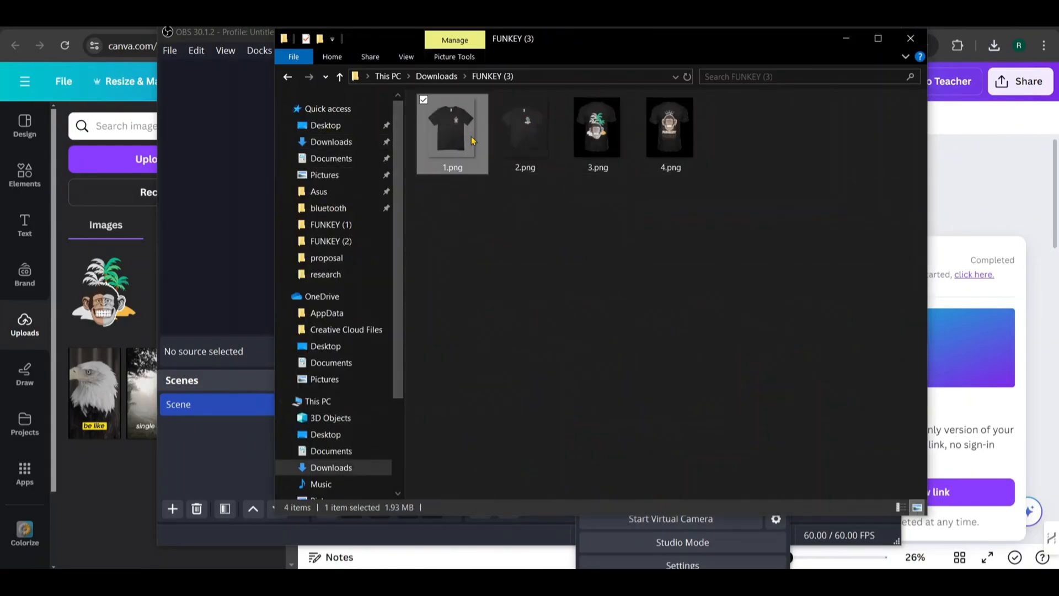
double_click(472, 140)
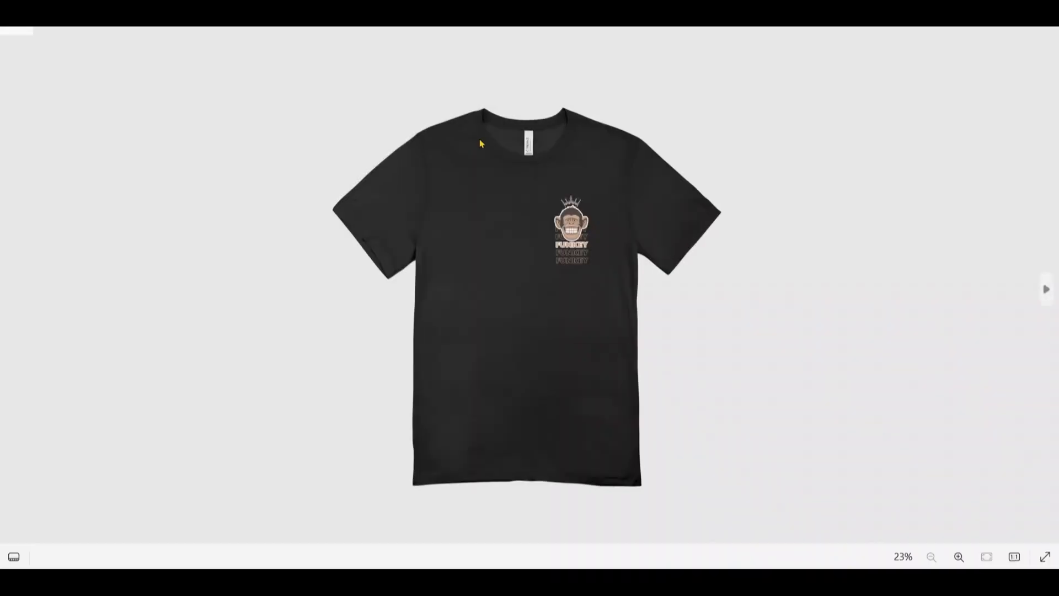
left_click(1051, 302)
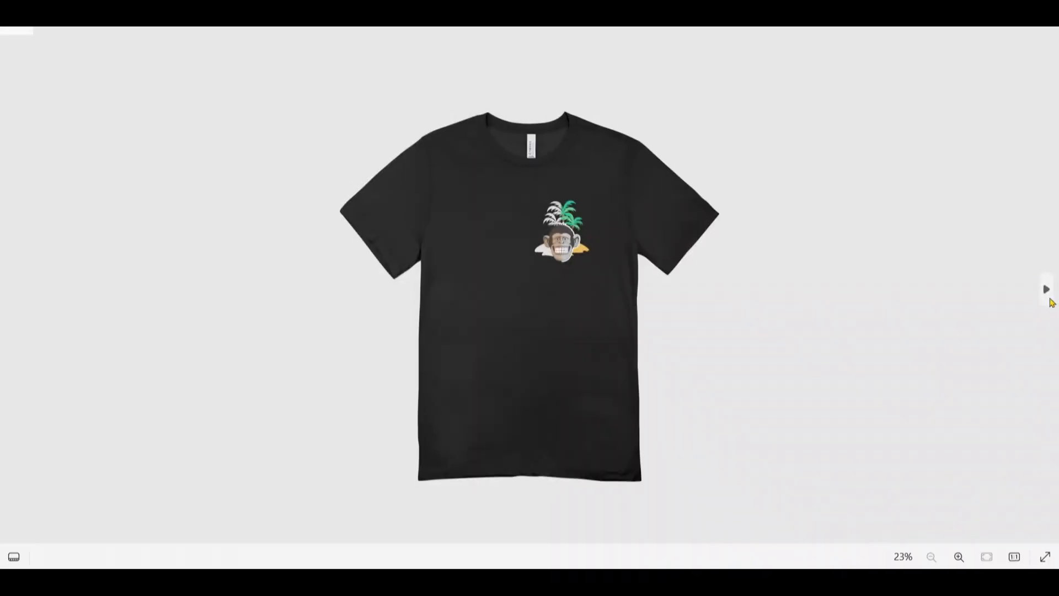
left_click(1052, 303)
left_click(1051, 303)
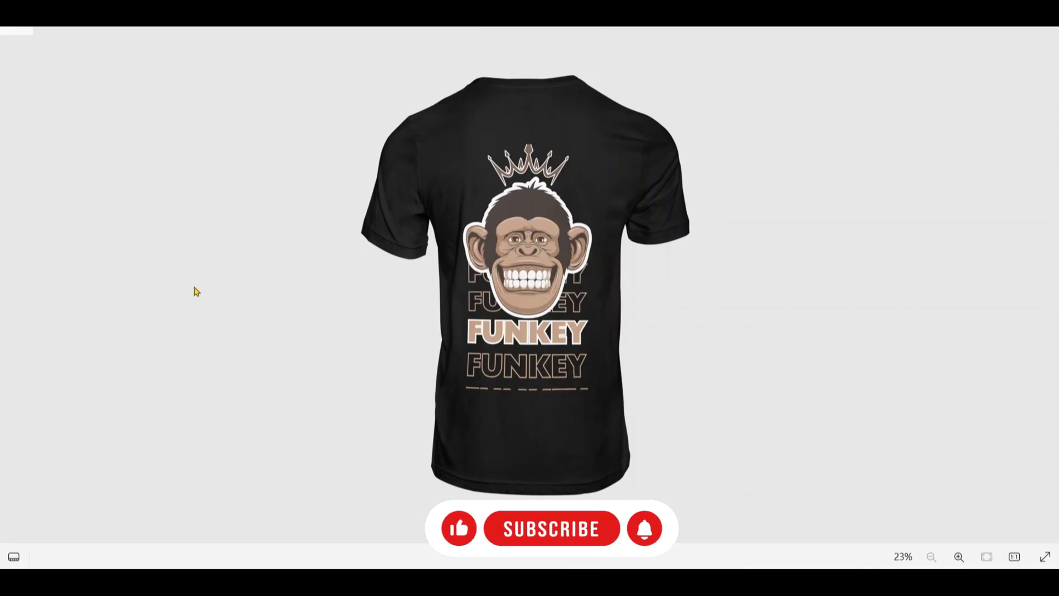
left_click(10, 298)
left_click(11, 301)
left_click(11, 300)
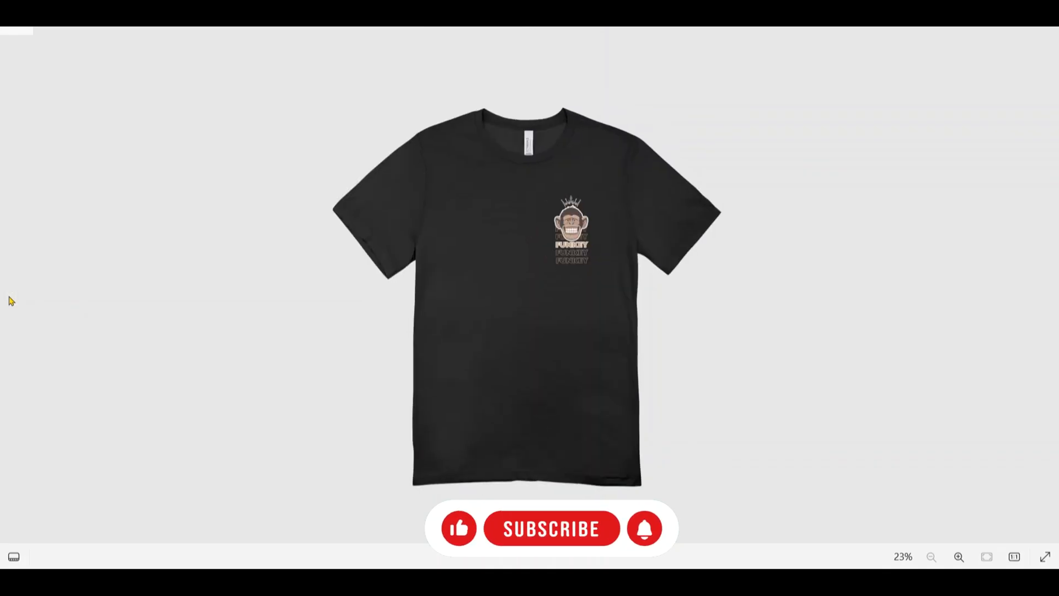
left_click(1047, 286)
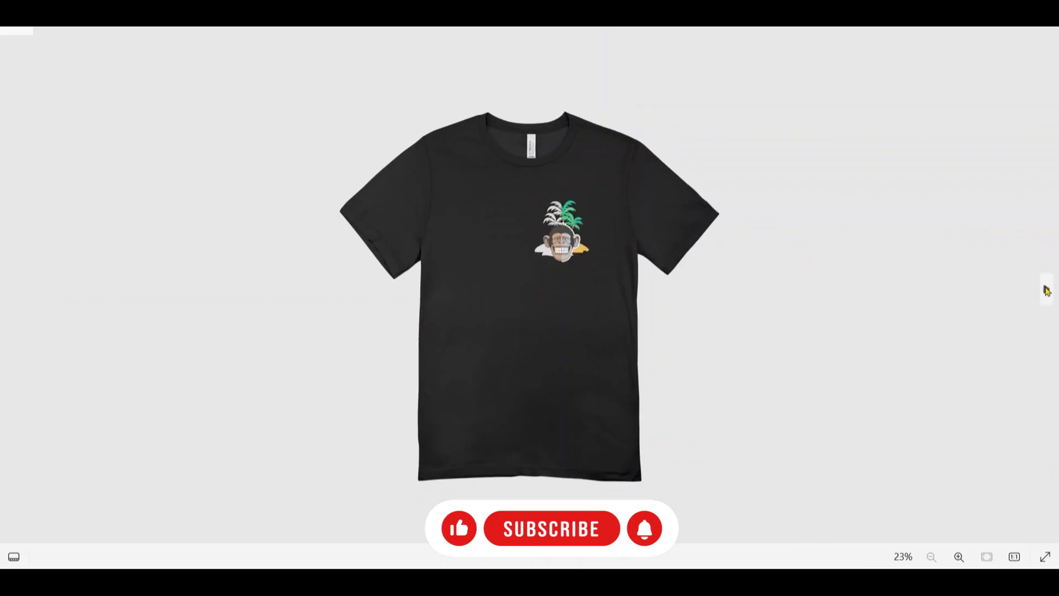
left_click(1048, 289)
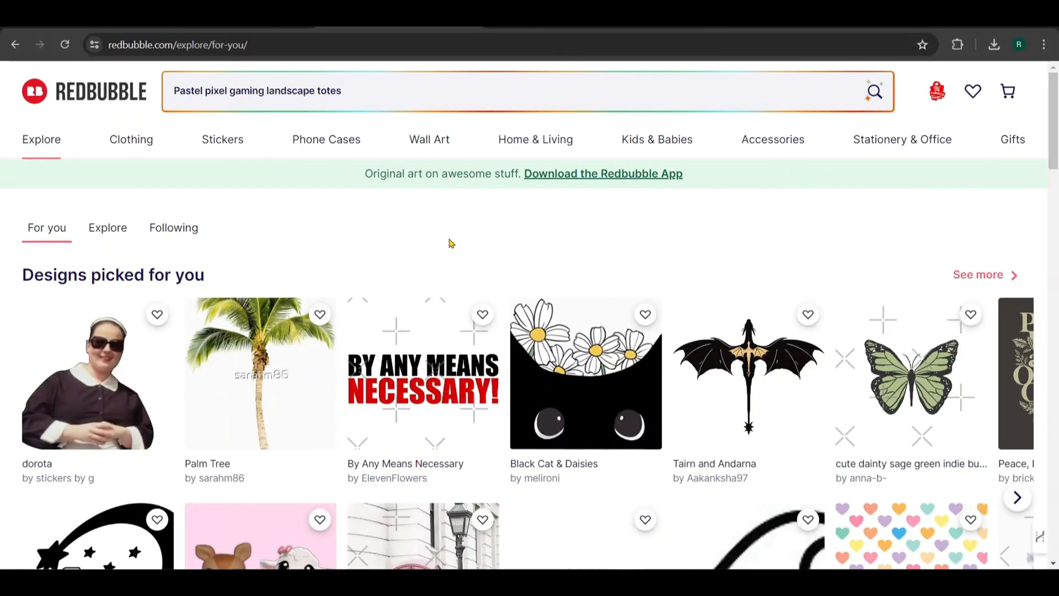
Switch to Redbubble, look over the For you page, and open the account's Sell Your Art dashboard
scroll(449, 241, "down", 5)
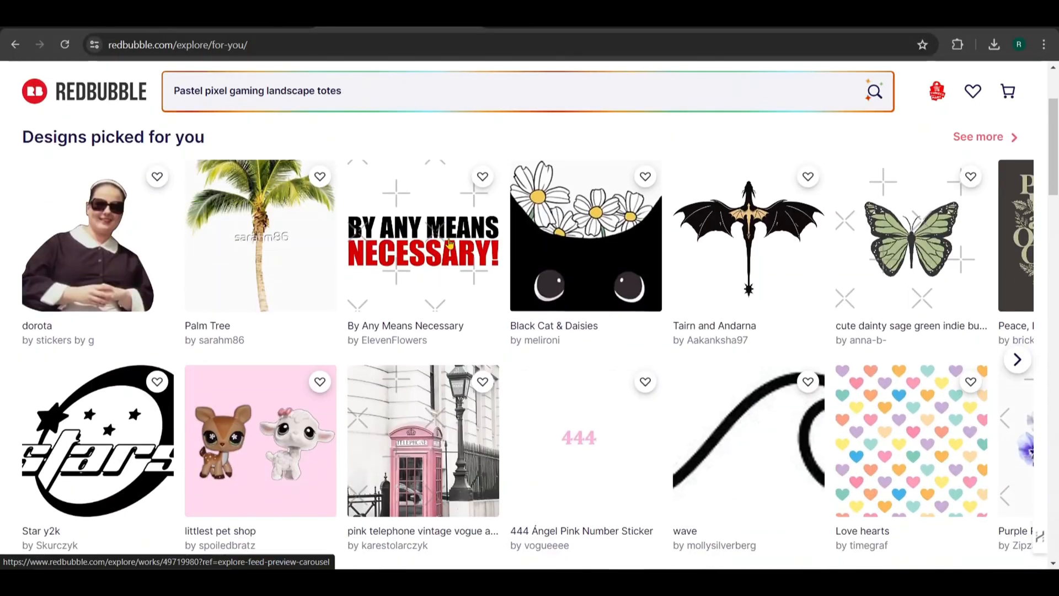
scroll(450, 243, "down", 10)
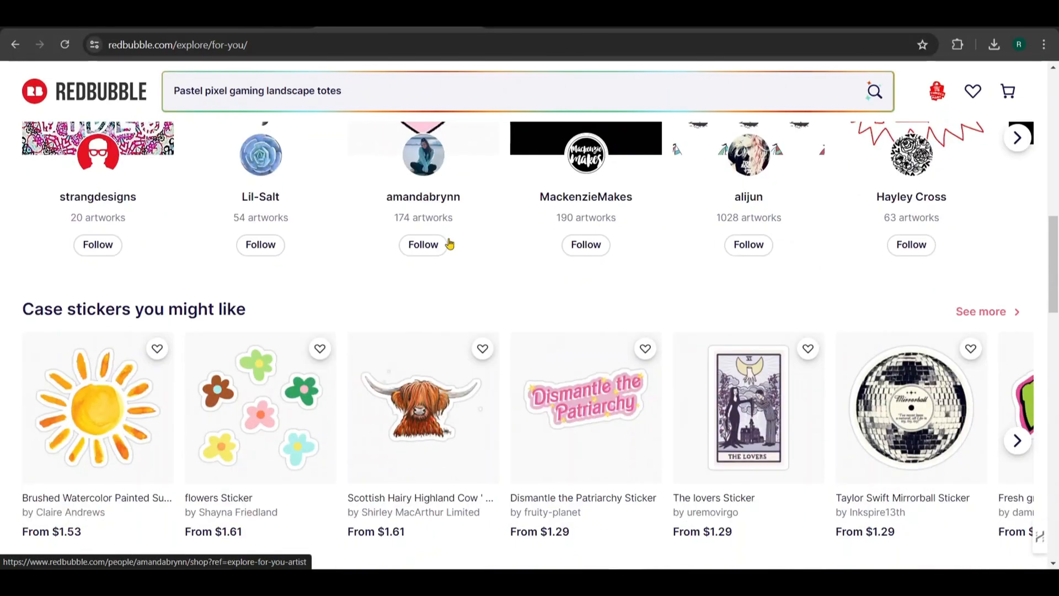
scroll(450, 244, "down", 12)
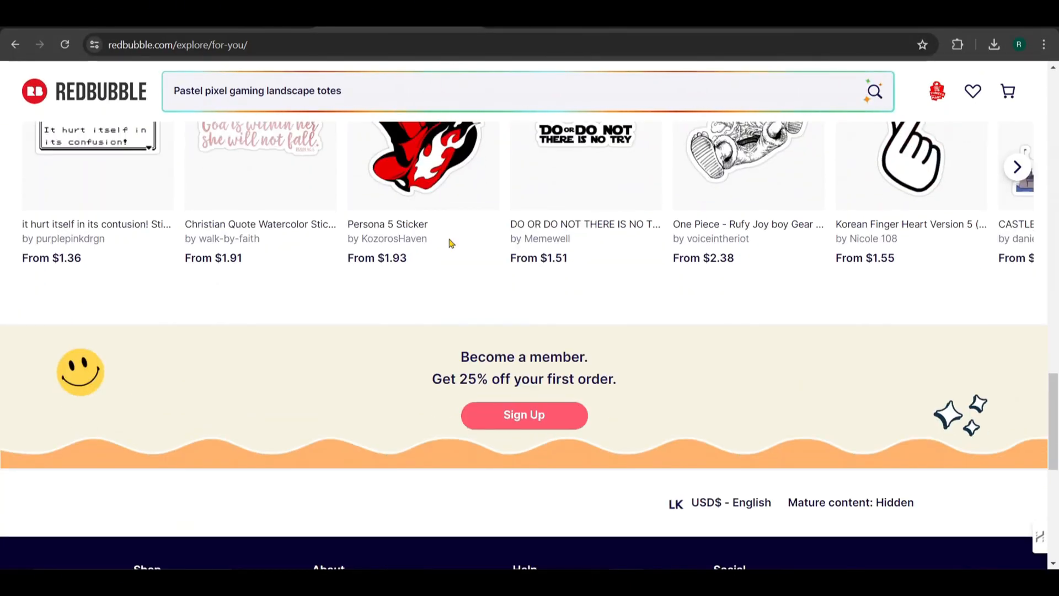
scroll(450, 243, "up", 20)
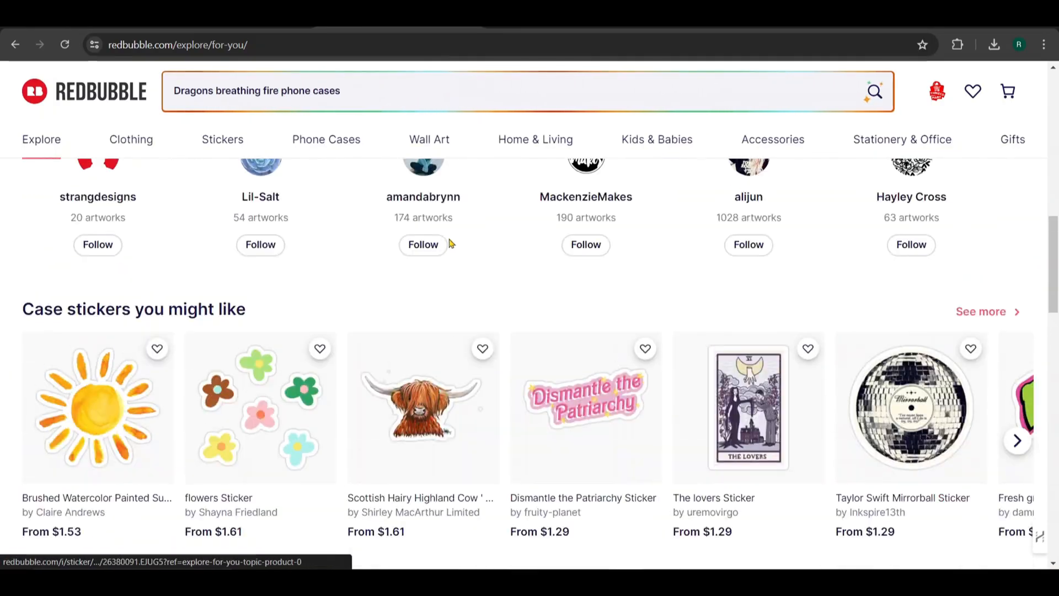
scroll(450, 244, "up", 2)
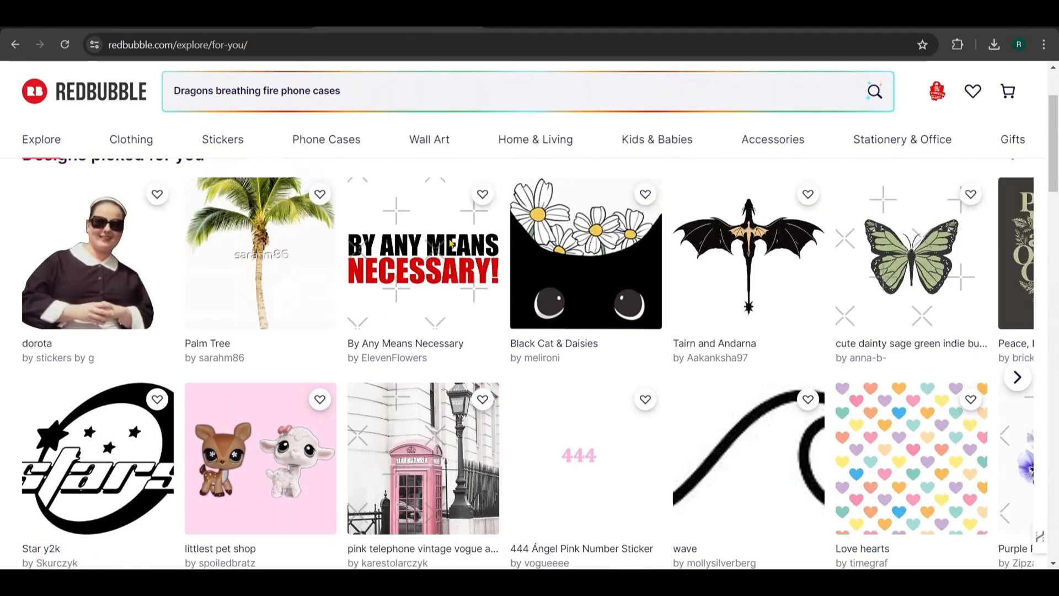
scroll(450, 243, "up", 3)
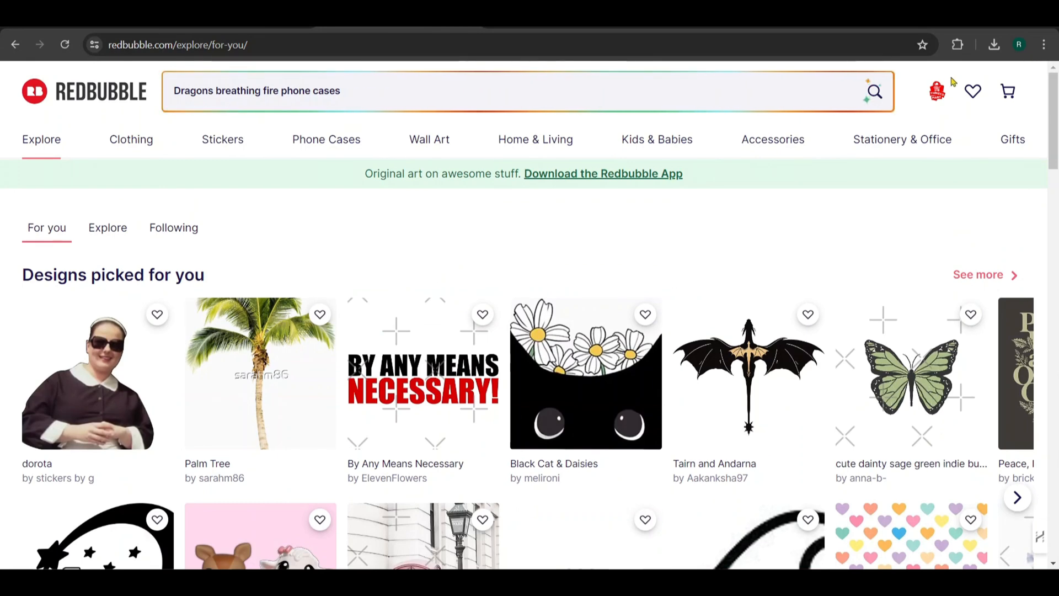
left_click(936, 94)
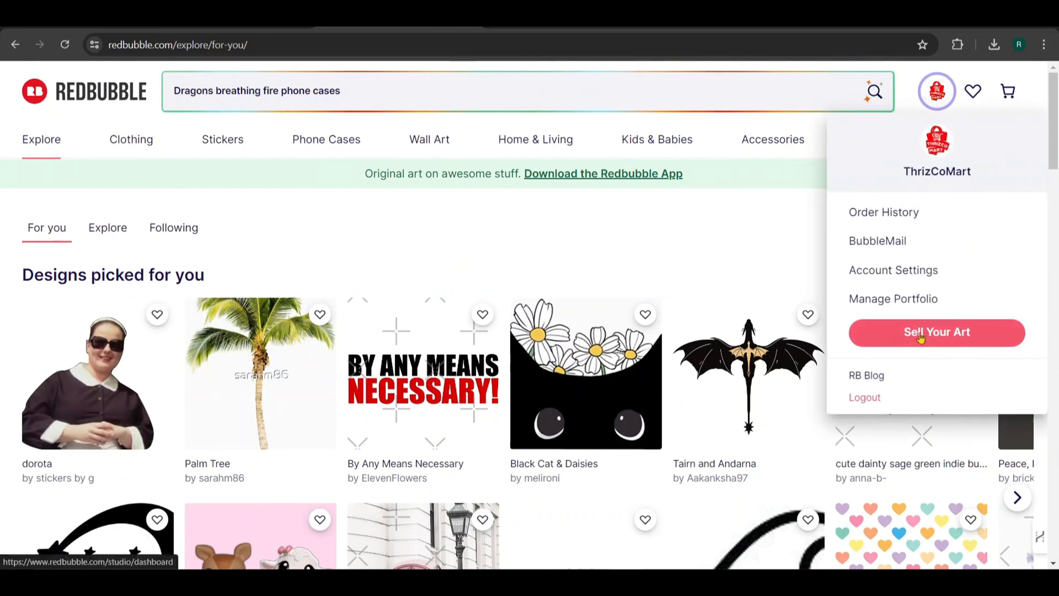
left_click(913, 335)
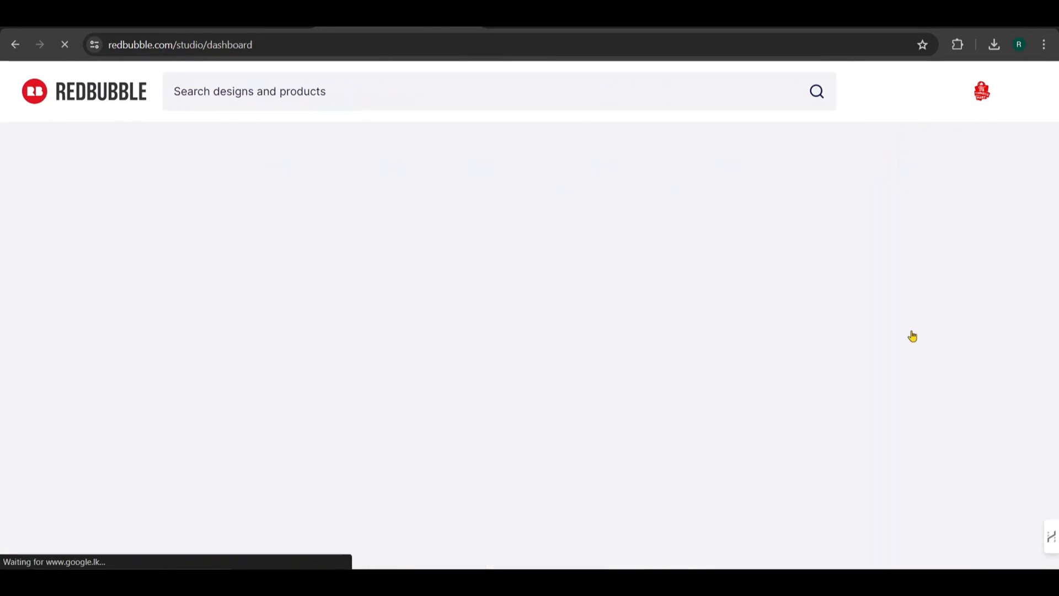
Review the shop setup checklist on the dashboard and open the page for adding new designs
scroll(513, 171, "down", 4)
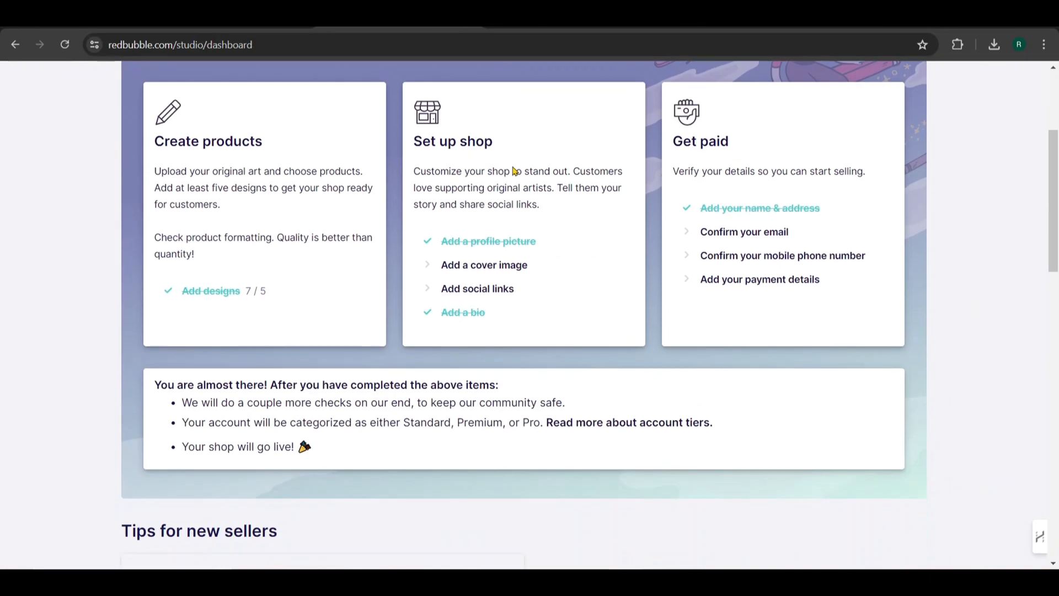
scroll(690, 306, "up", 3)
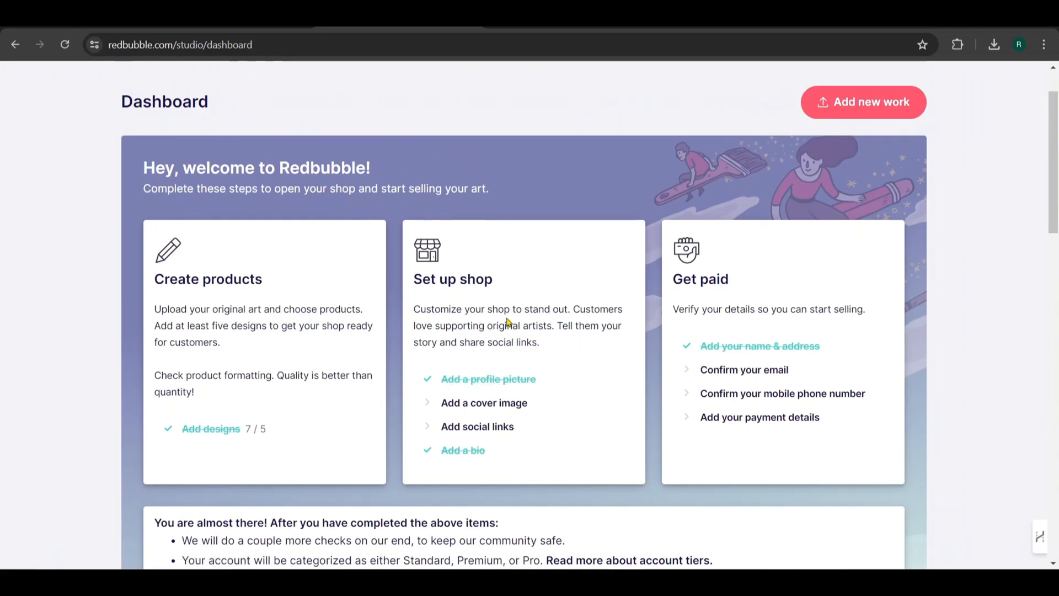
left_click(225, 439)
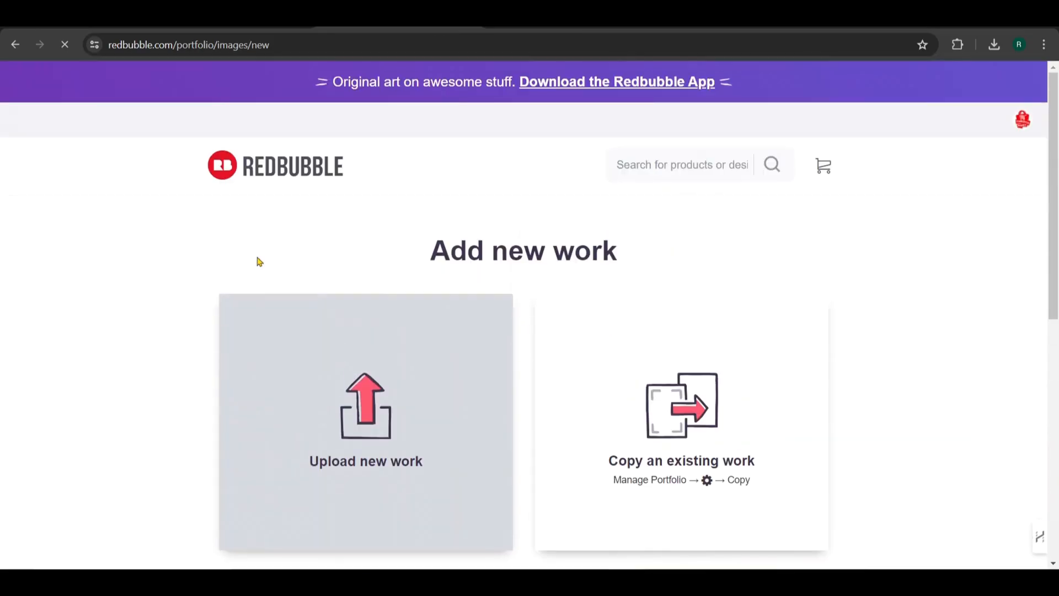
scroll(260, 262, "down", 3)
scroll(282, 282, "up", 1)
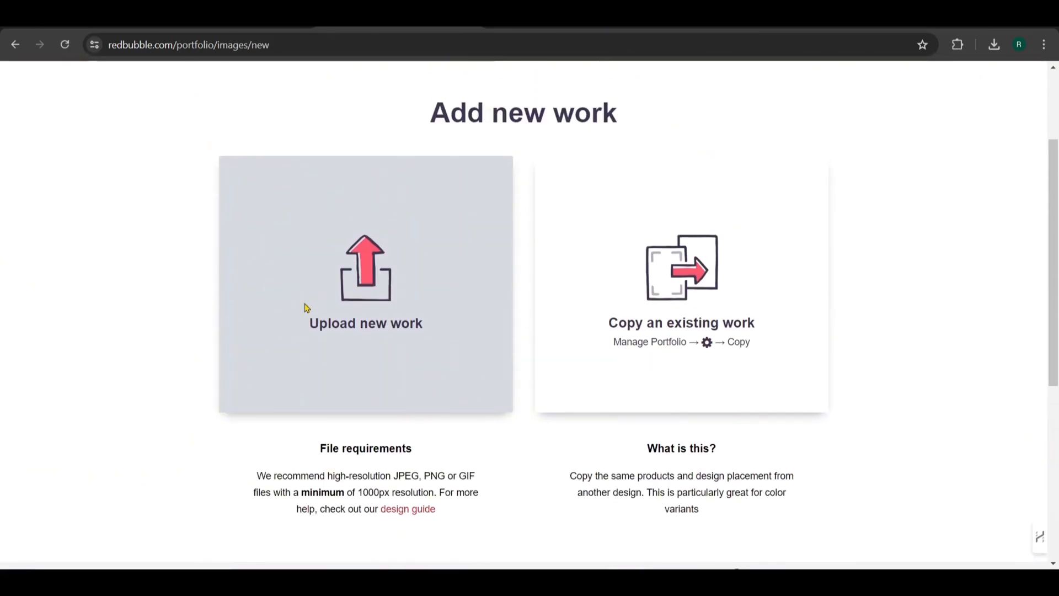
Upload the crowned monkey graphic 1.png from vid 16 > New folder (4) > FUNKEY (1) as a new work
left_click(305, 308)
double_click(316, 153)
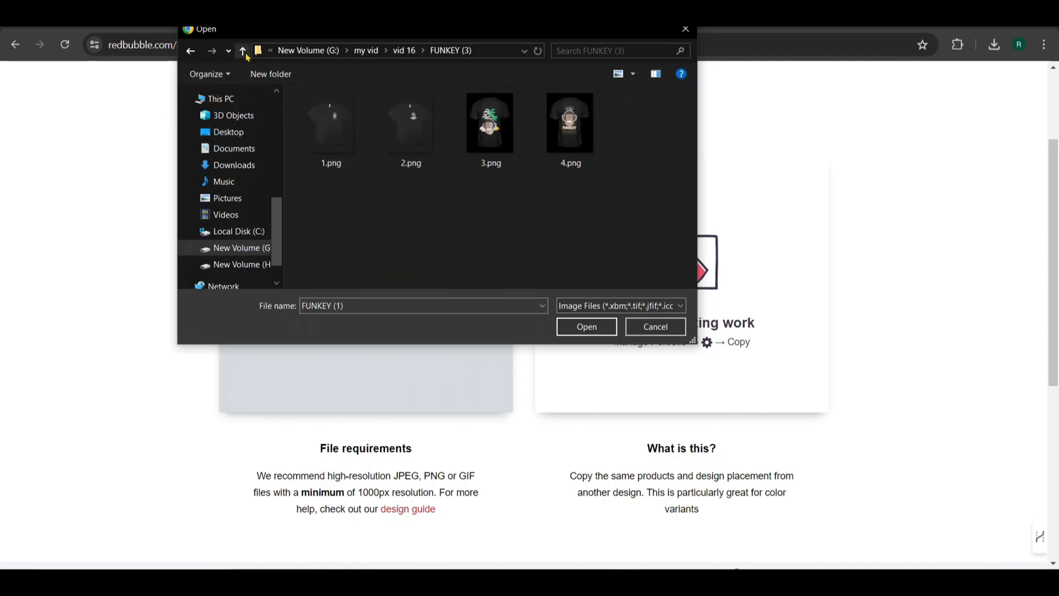
left_click(244, 54)
double_click(410, 131)
double_click(343, 139)
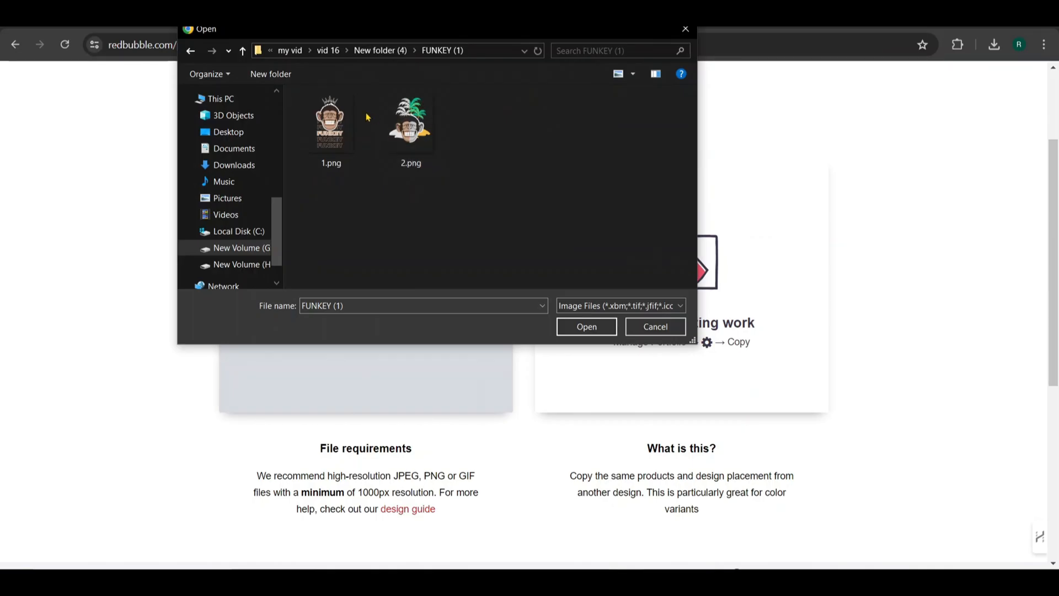
left_click(335, 156)
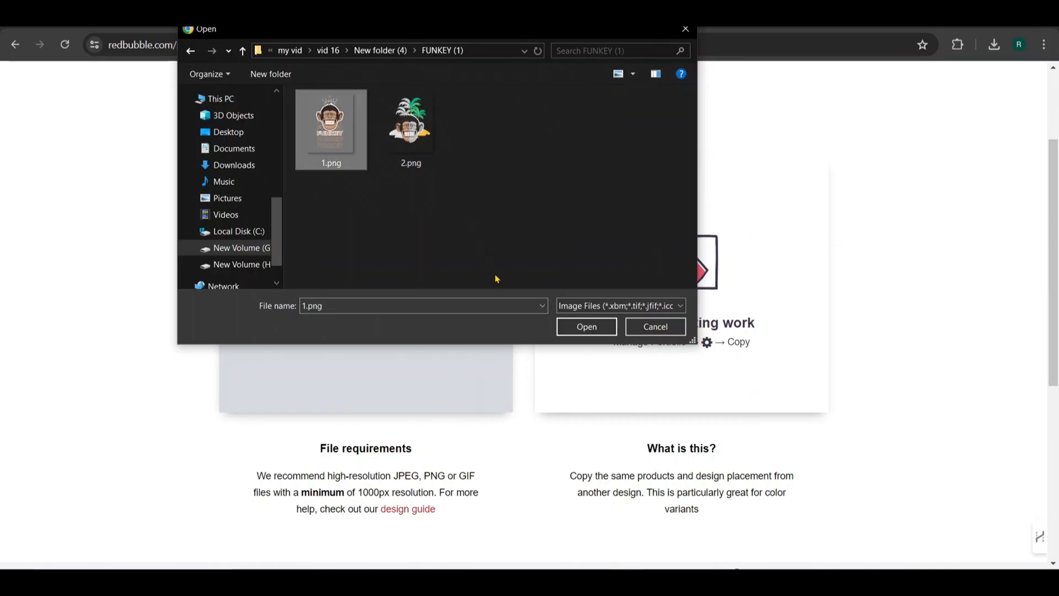
left_click(613, 326)
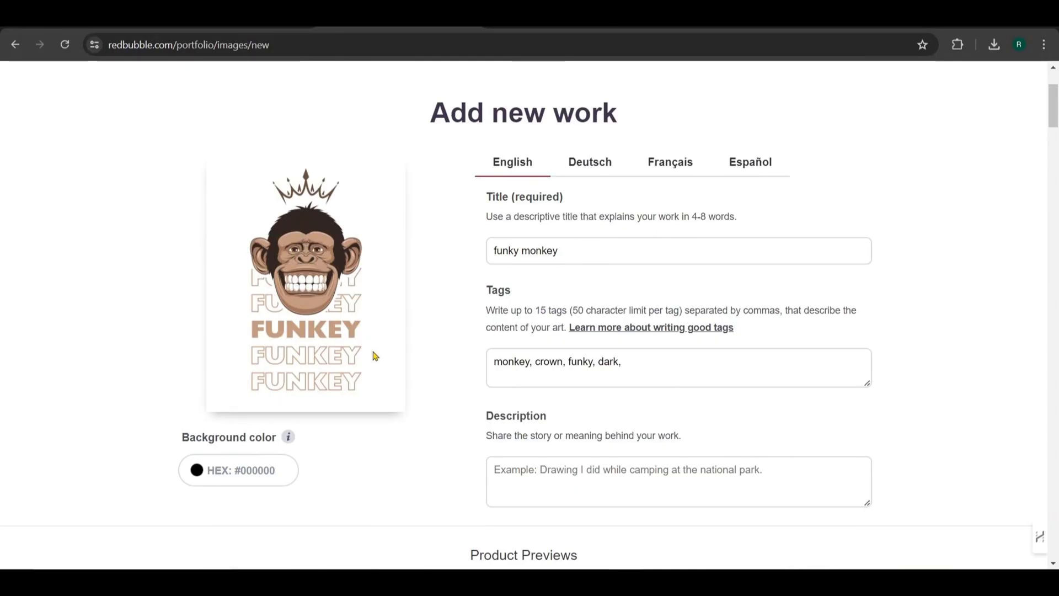
Examine the product previews of the uploaded design, enabling Dog Mats and disabling it again
scroll(375, 356, "down", 7)
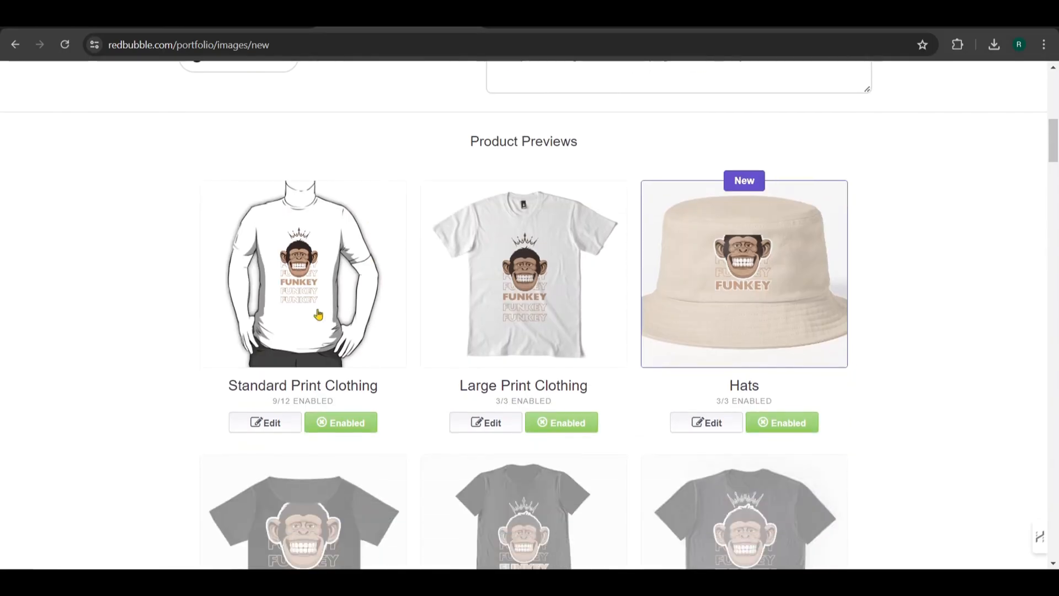
scroll(395, 360, "down", 10)
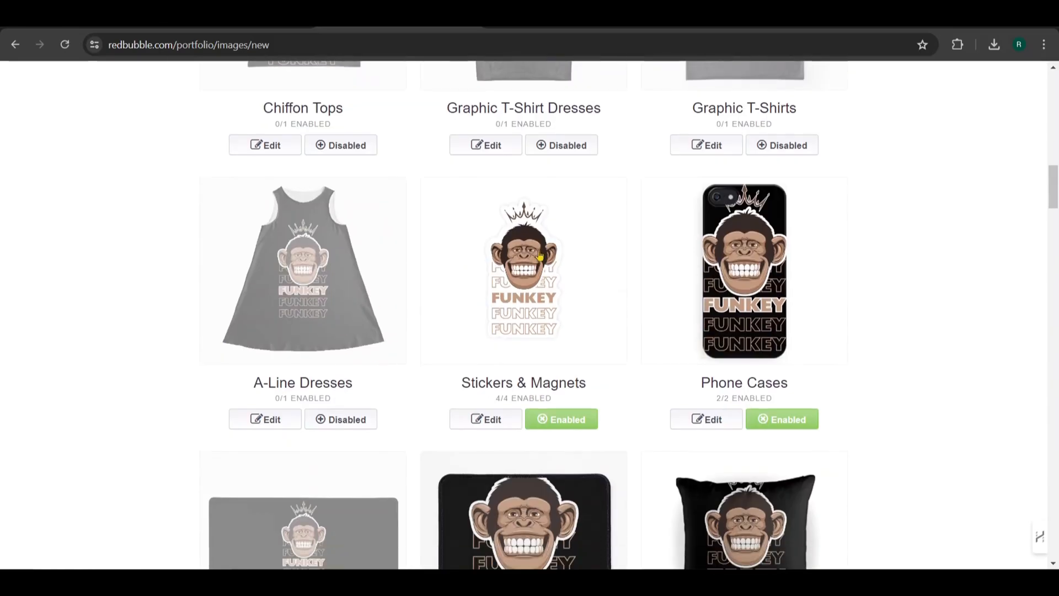
scroll(642, 328, "down", 8)
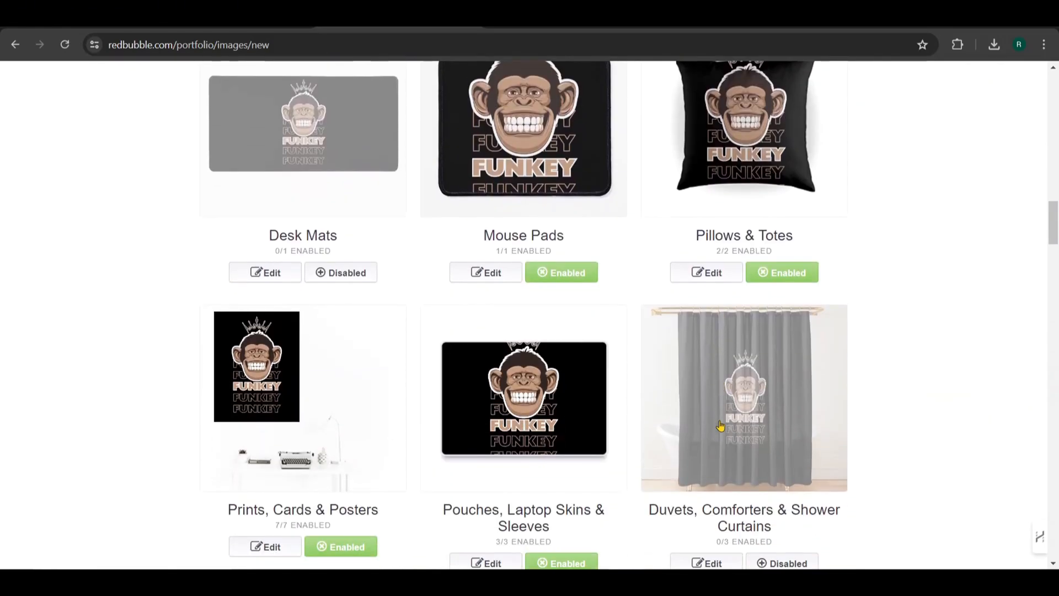
scroll(681, 425, "down", 7)
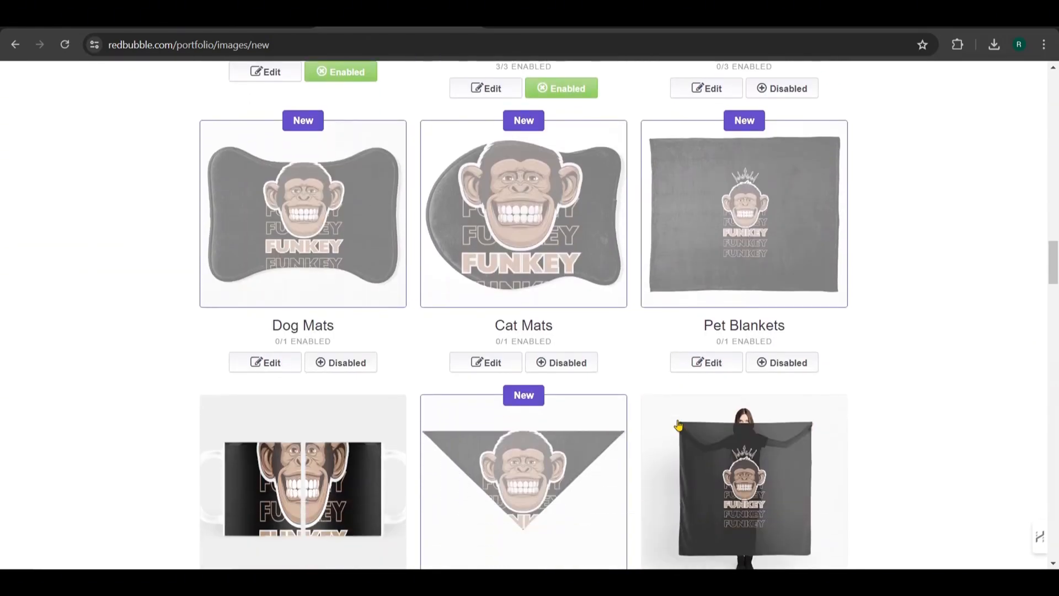
scroll(678, 424, "up", 1)
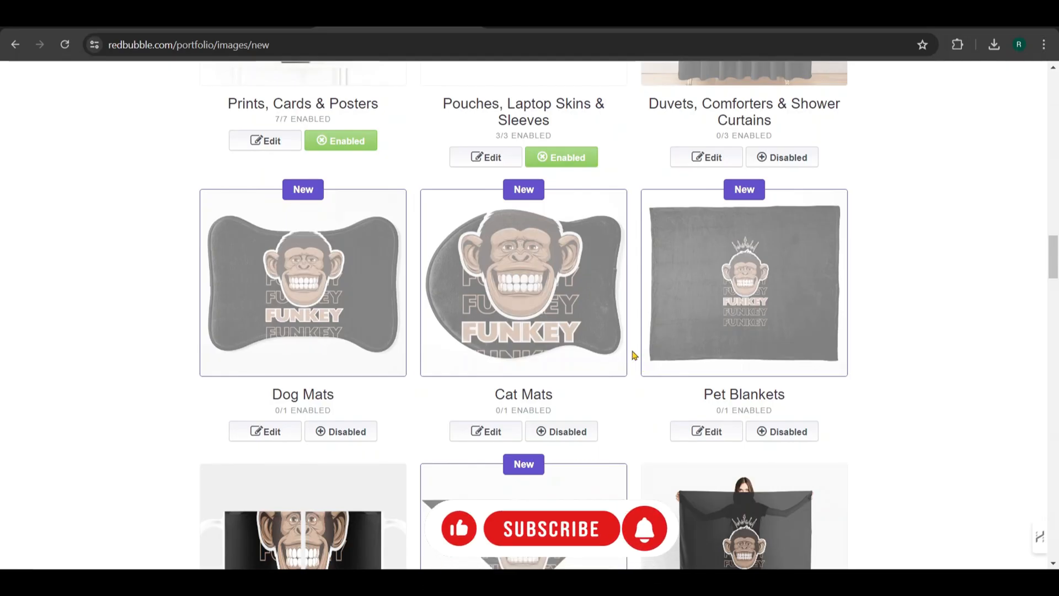
left_click(348, 433)
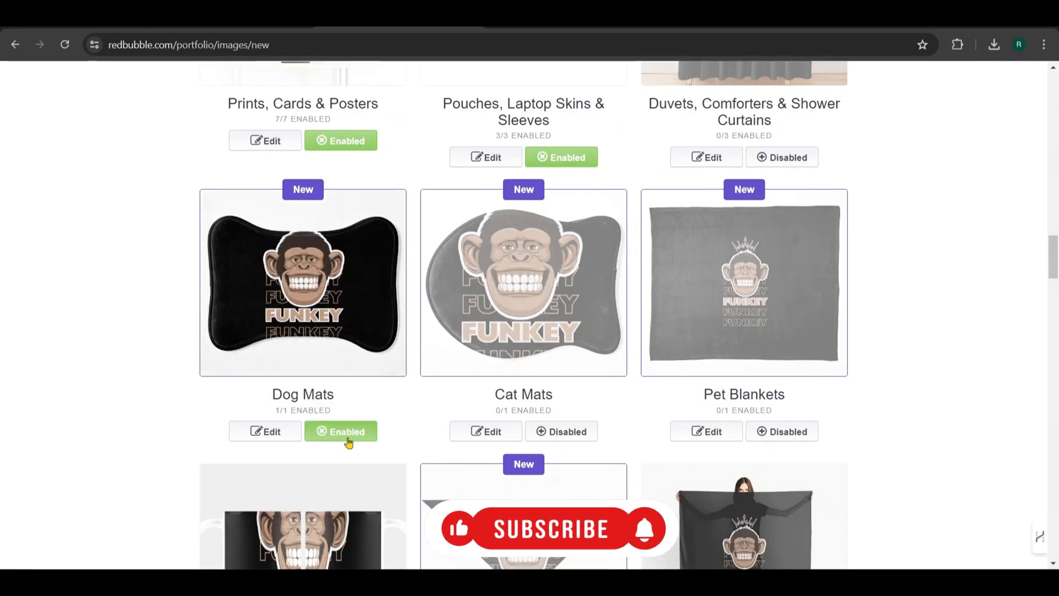
left_click(348, 433)
scroll(395, 377, "up", 3)
scroll(395, 377, "up", 20)
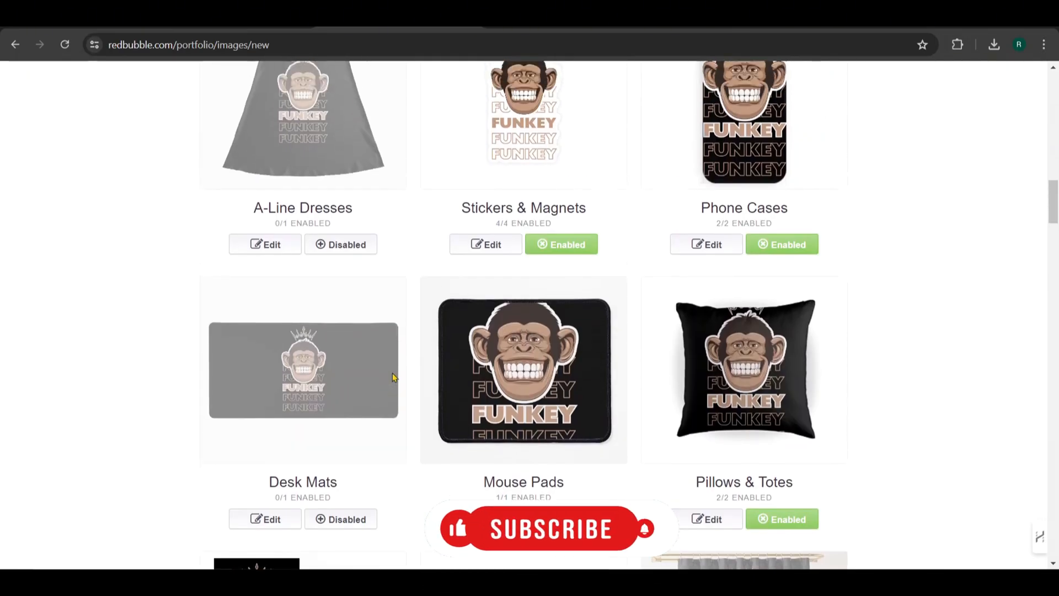
scroll(394, 378, "down", 1)
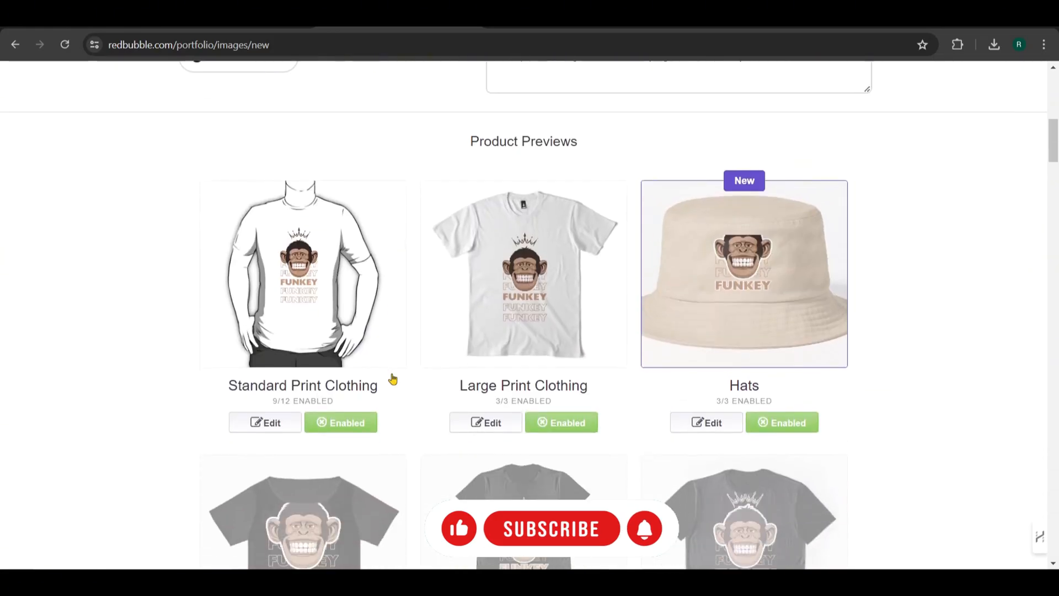
For Standard Print Clothing, set the Essential T-Shirt to black, enlarge the front design to about 92%, and reposition it within the print area
left_click(252, 426)
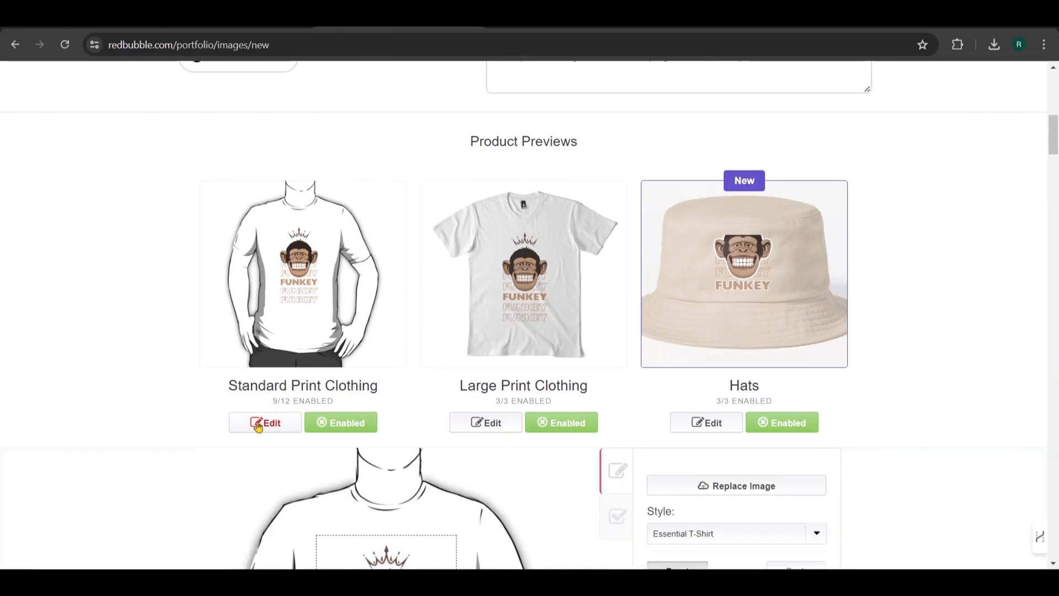
scroll(449, 374, "down", 4)
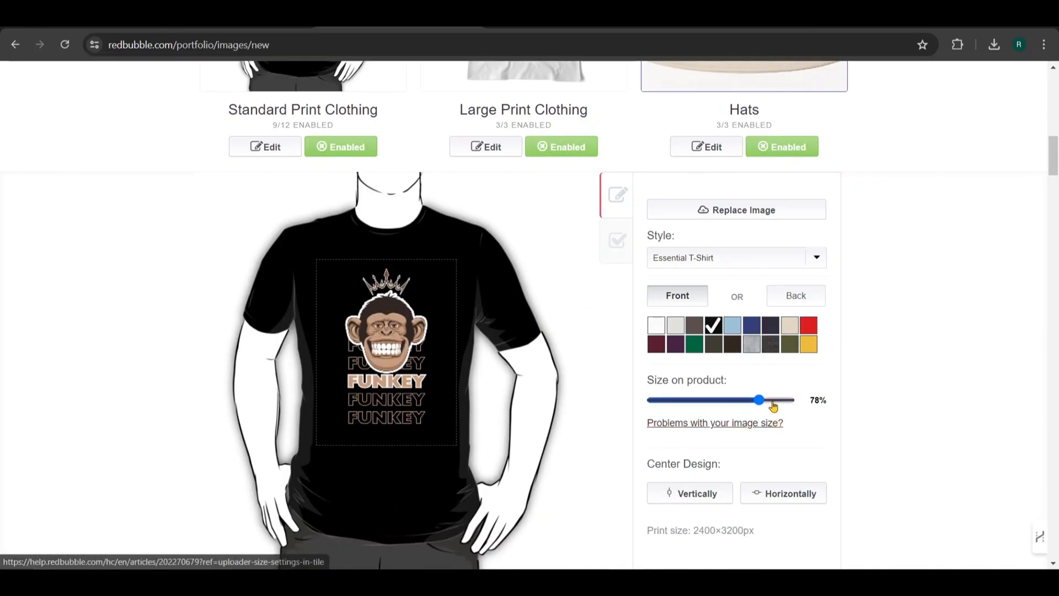
mouse_move(760, 400)
left_mouse_down()
mouse_move(779, 405)
mouse_move(752, 407)
mouse_move(769, 407)
left_mouse_up()
left_click_drag(386, 406, 382, 412)
left_click_drag(766, 401, 777, 402)
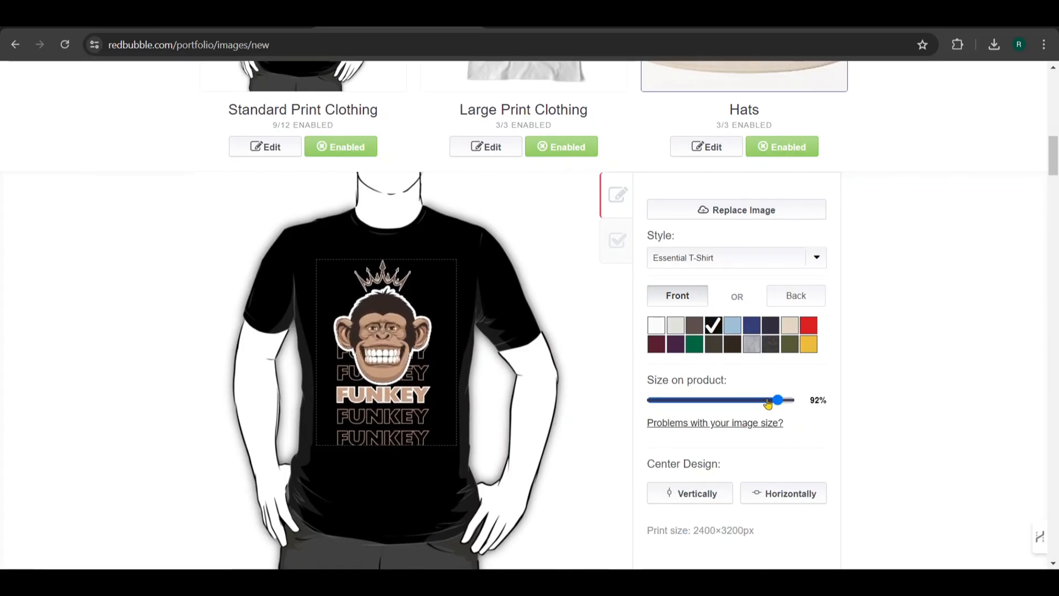
left_click_drag(387, 379, 388, 377)
scroll(342, 306, "up", 4)
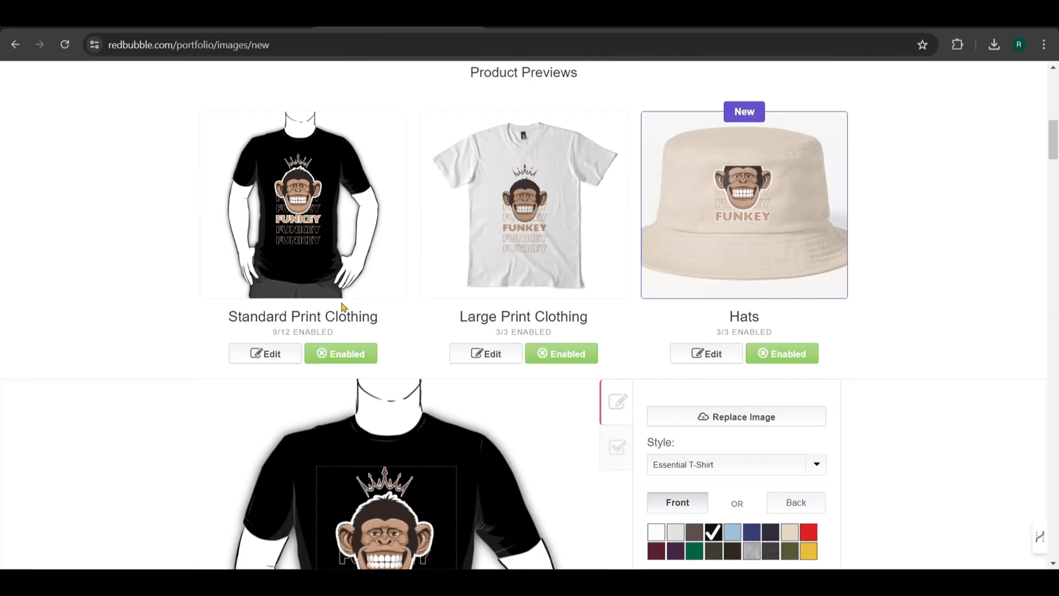
Try the front design at 29% size, placed as a small chest print in the upper corner of the shirt's print area
scroll(472, 199, "down", 4)
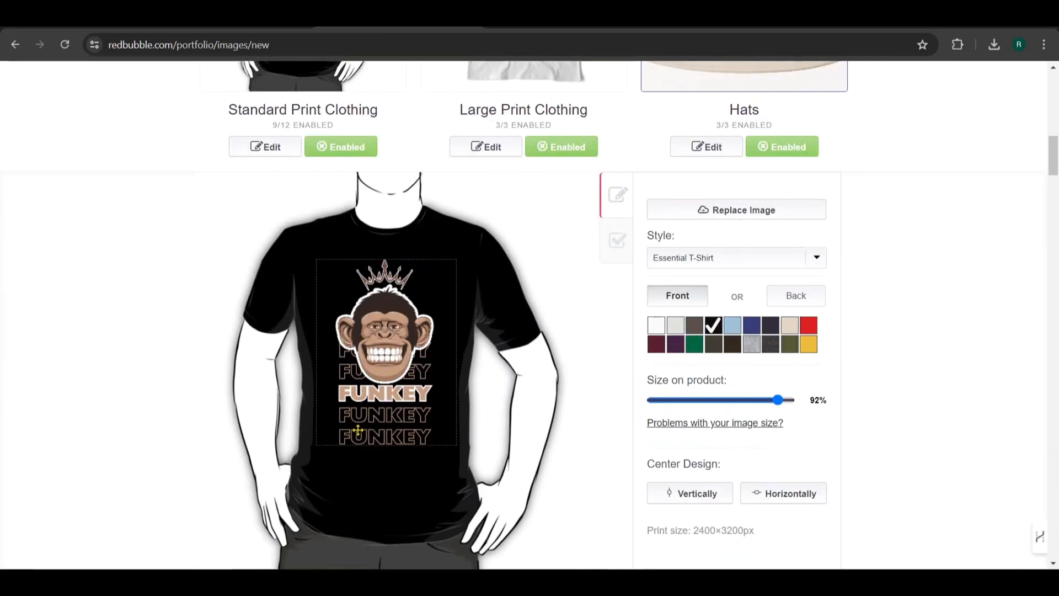
left_click_drag(732, 403, 683, 406)
left_click(693, 403)
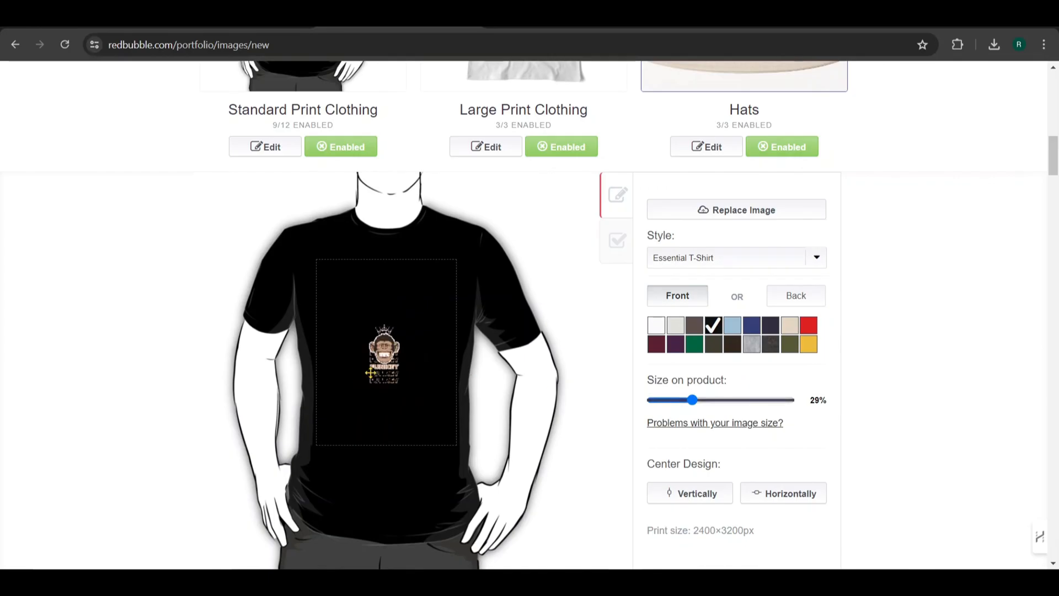
left_click_drag(370, 373, 418, 320)
scroll(331, 202, "up", 4)
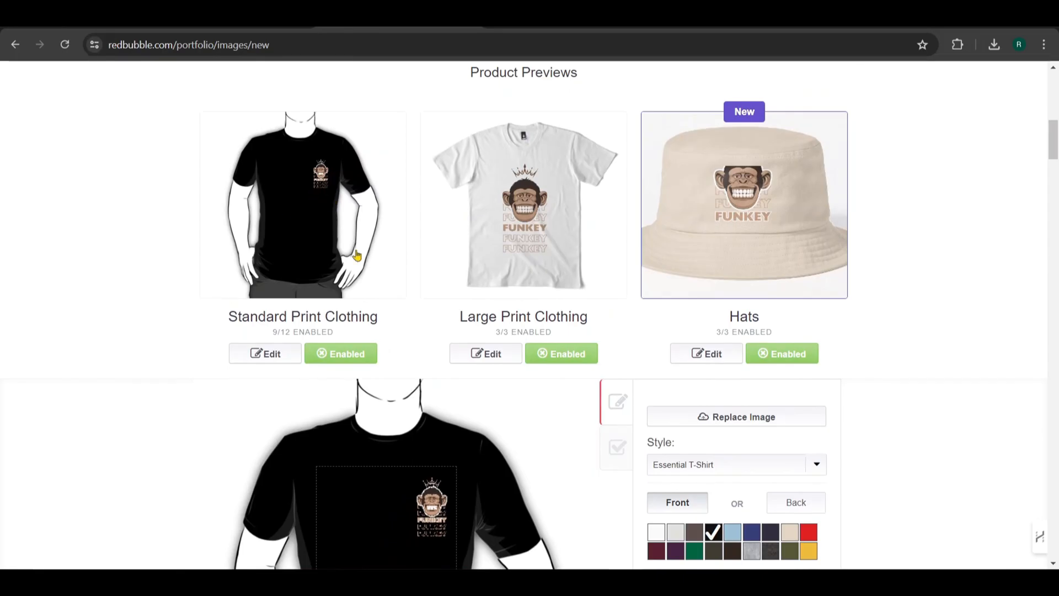
Enlarge the front design to 92% and centre it within the Essential T-Shirt's print area
scroll(357, 255, "down", 5)
left_click_drag(769, 333, 778, 332)
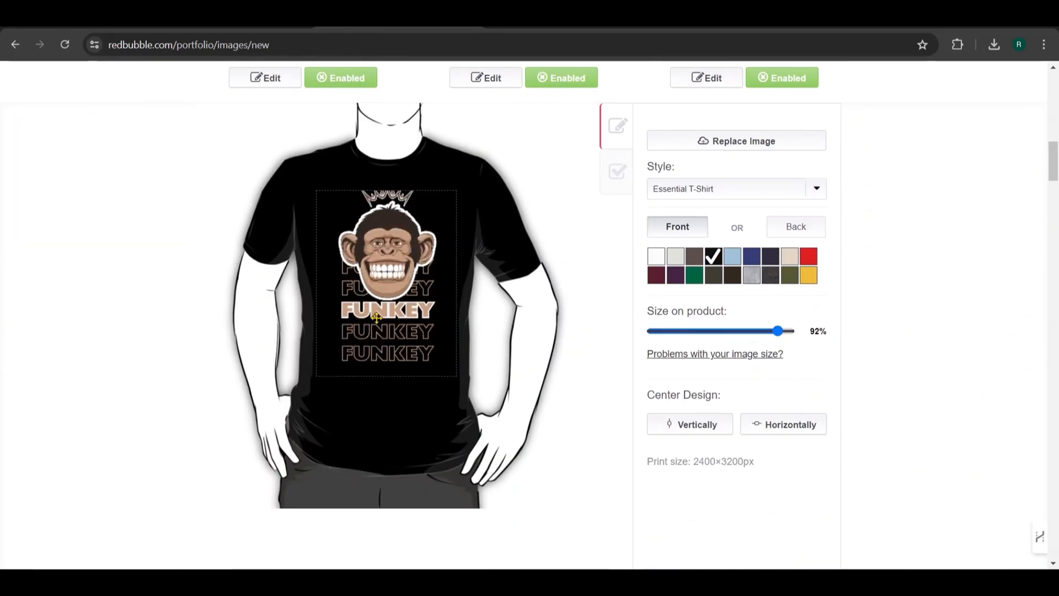
left_click_drag(376, 318, 373, 333)
scroll(811, 279, "up", 1)
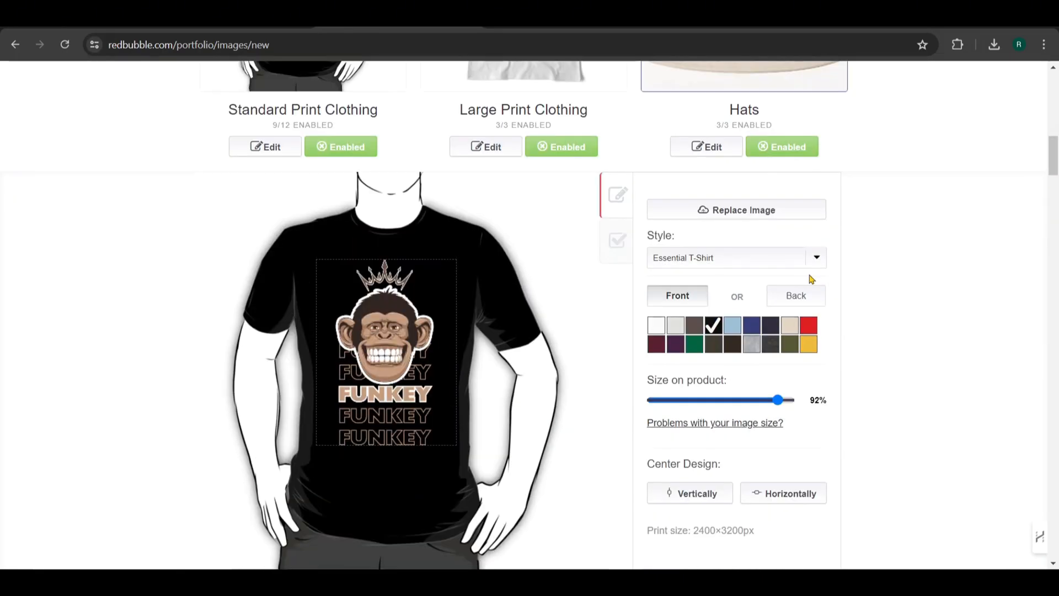
Review the available Standard Print Clothing styles, keep Essential T-Shirt, and apply the changes to the product
left_click(821, 266)
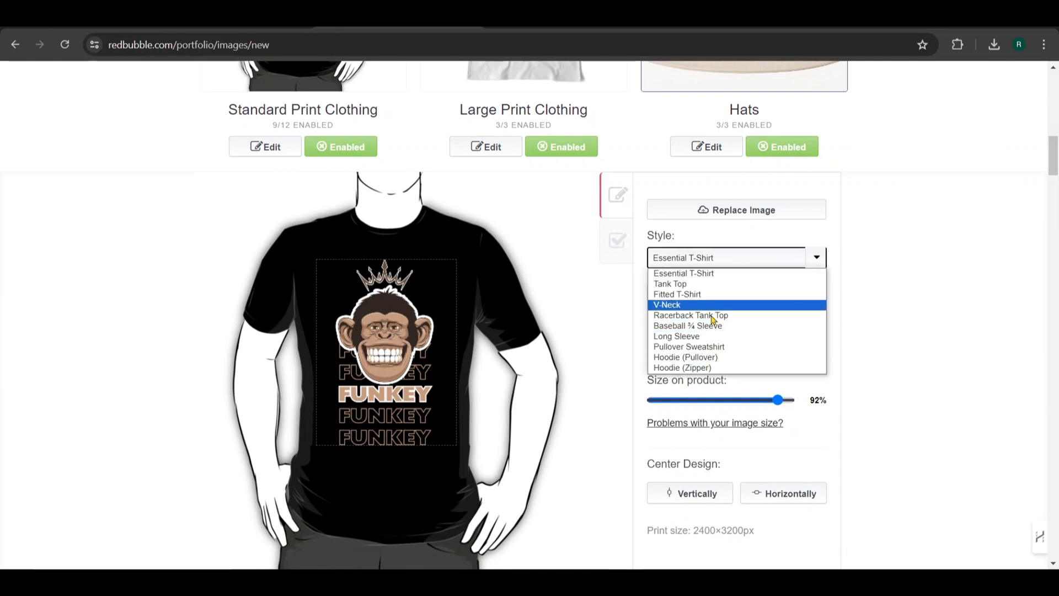
scroll(585, 319, "down", 1)
scroll(584, 320, "down", 1)
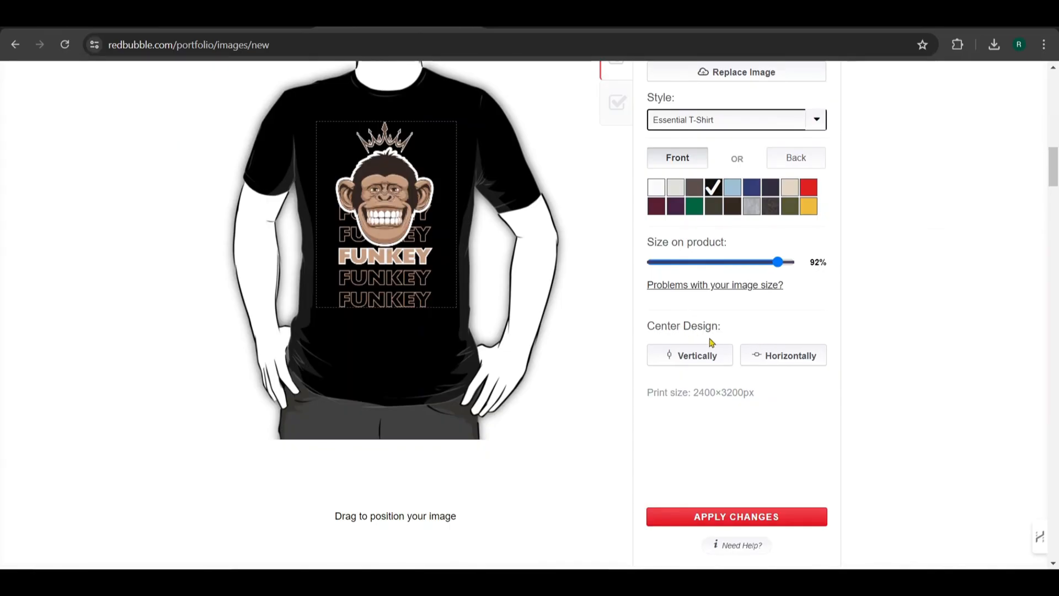
scroll(711, 344, "down", 1)
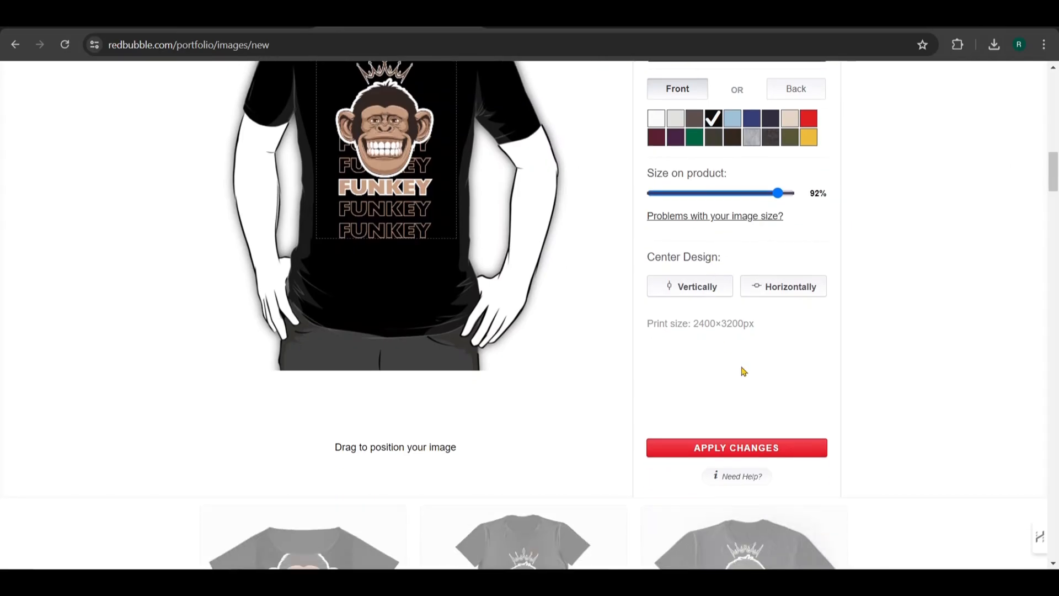
left_click(727, 448)
scroll(620, 305, "up", 7)
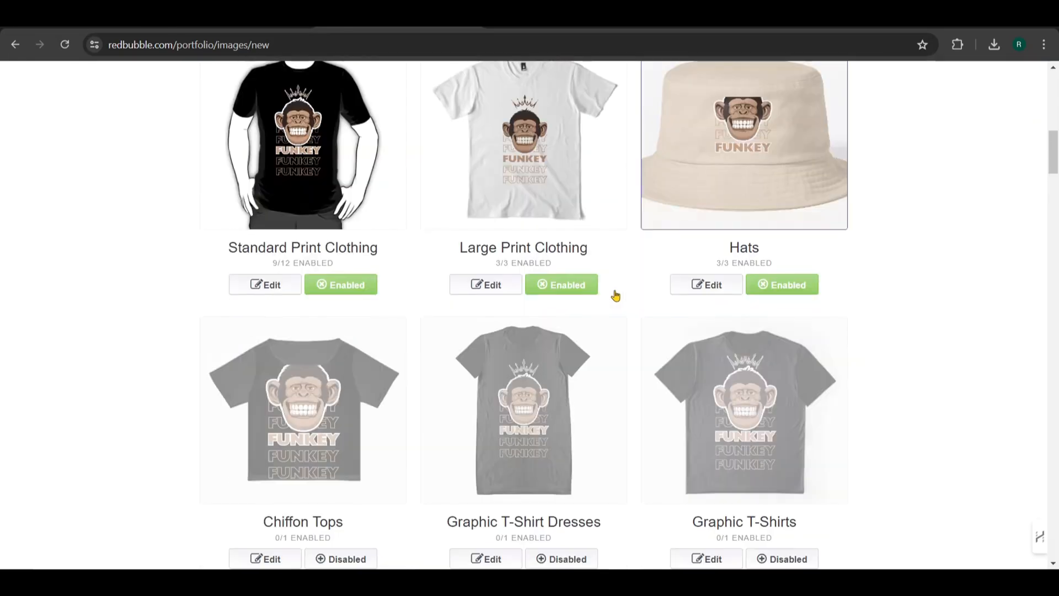
Mark the work as not mature content, accept the Redbubble User Agreement, and save the work
scroll(391, 264, "down", 1)
scroll(473, 271, "down", 20)
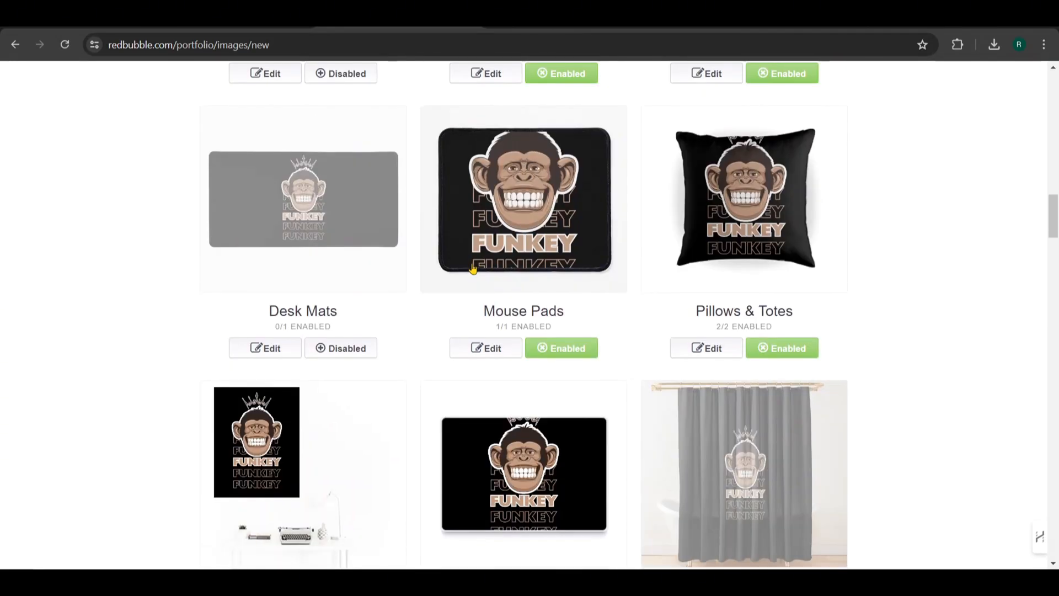
scroll(473, 271, "down", 10)
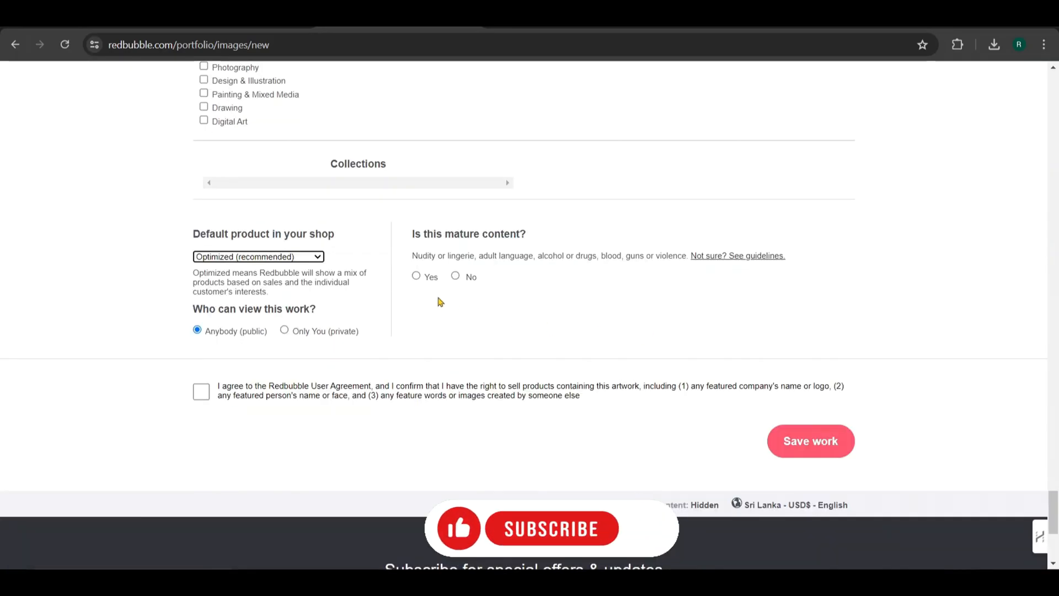
left_click(456, 277)
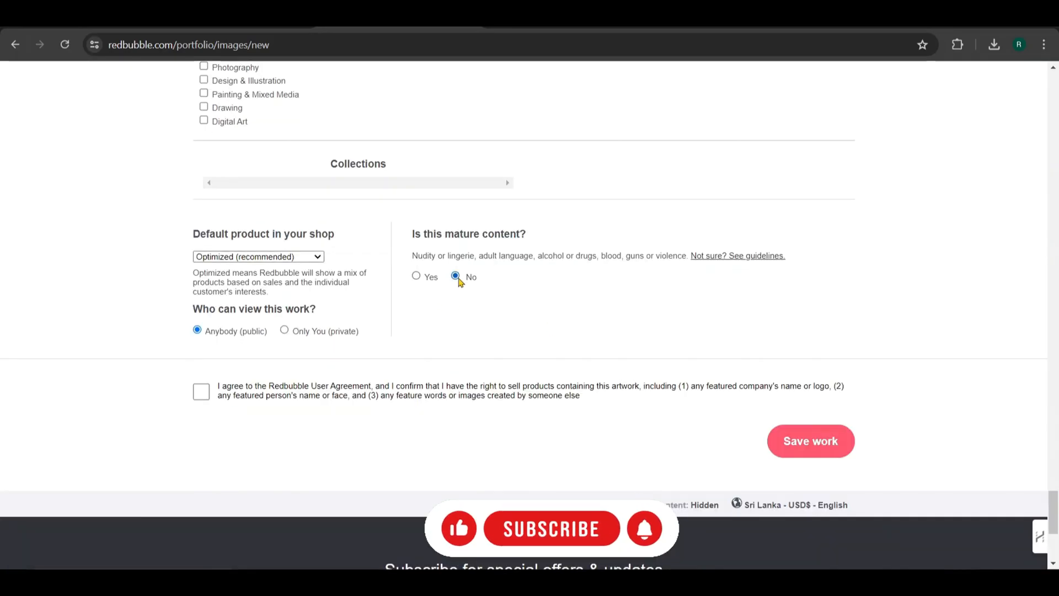
left_click(200, 399)
left_click(822, 451)
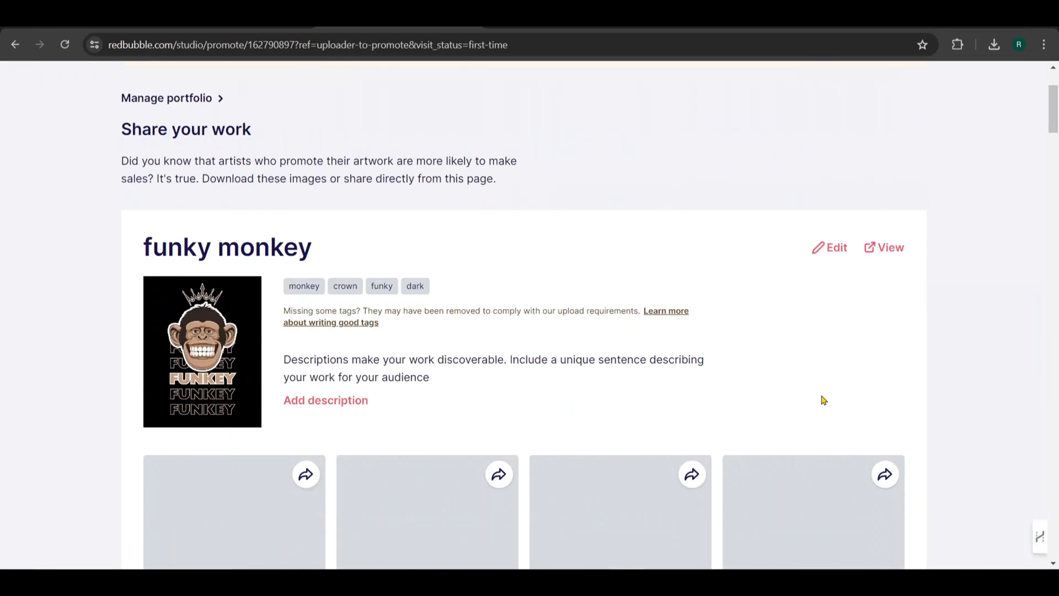
Examine the product images generated for the funky monkey work on the sharing page
scroll(824, 401, "down", 2)
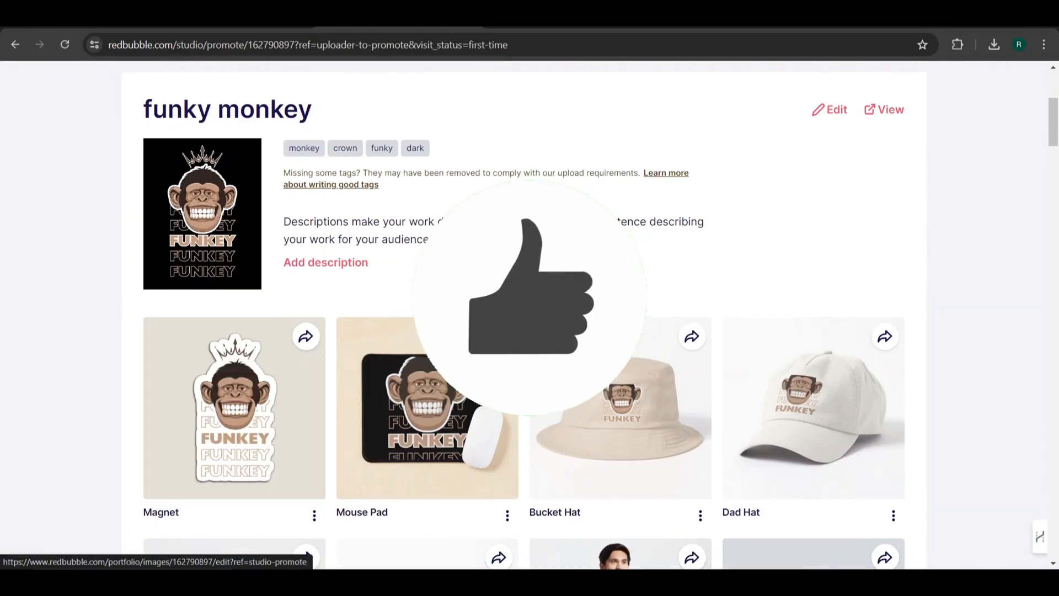
scroll(524, 314, "down", 5)
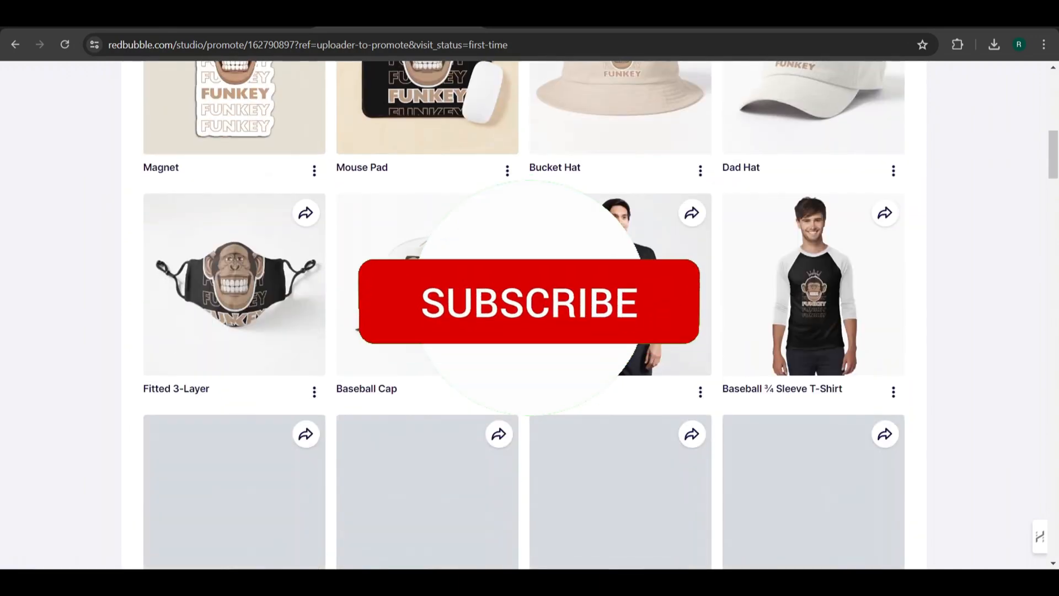
scroll(524, 315, "down", 1)
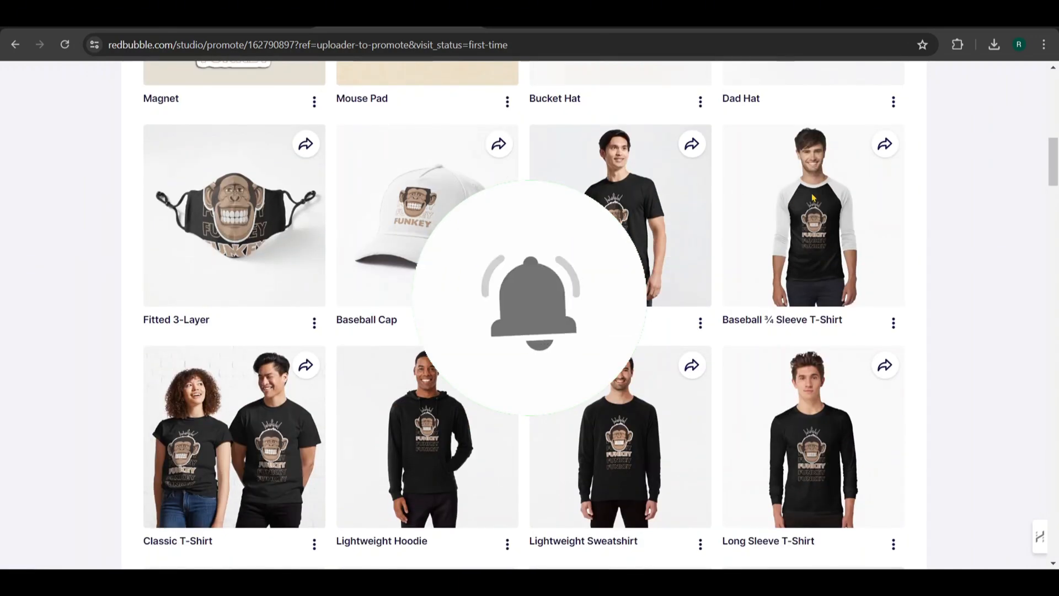
scroll(812, 197, "down", 5)
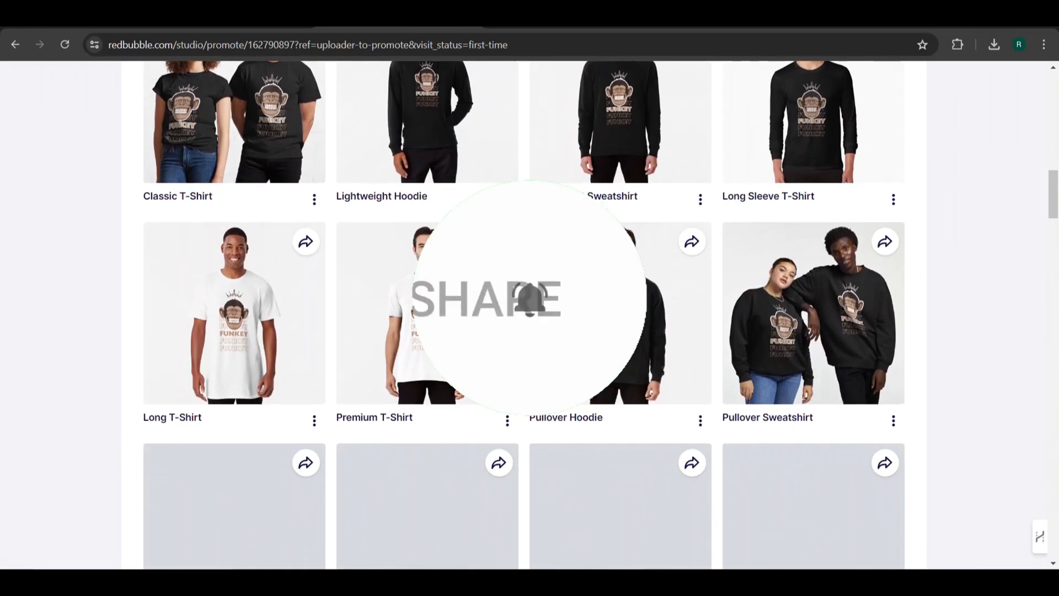
scroll(525, 315, "down", 3)
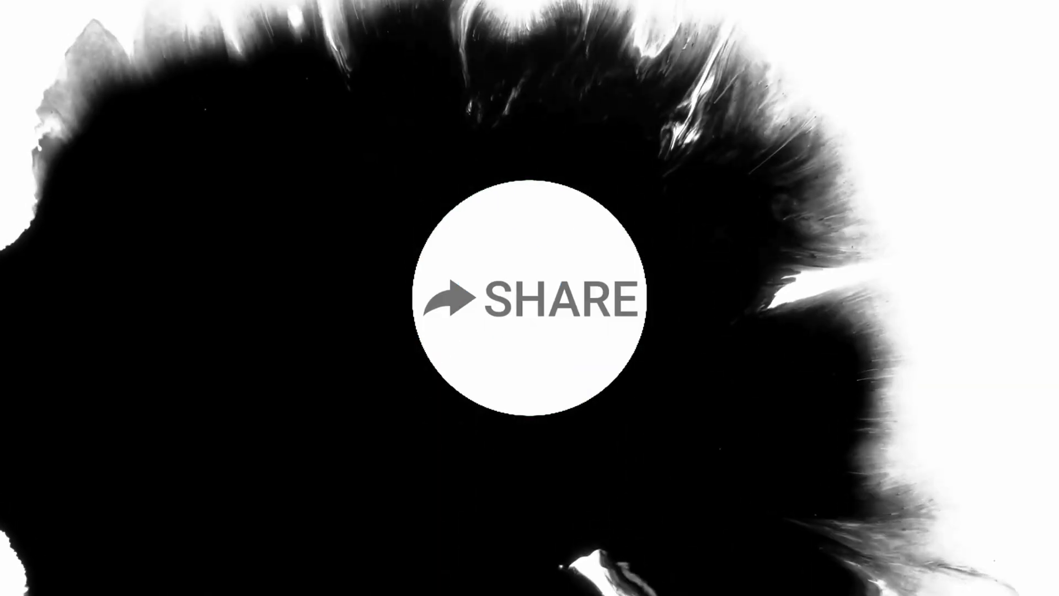